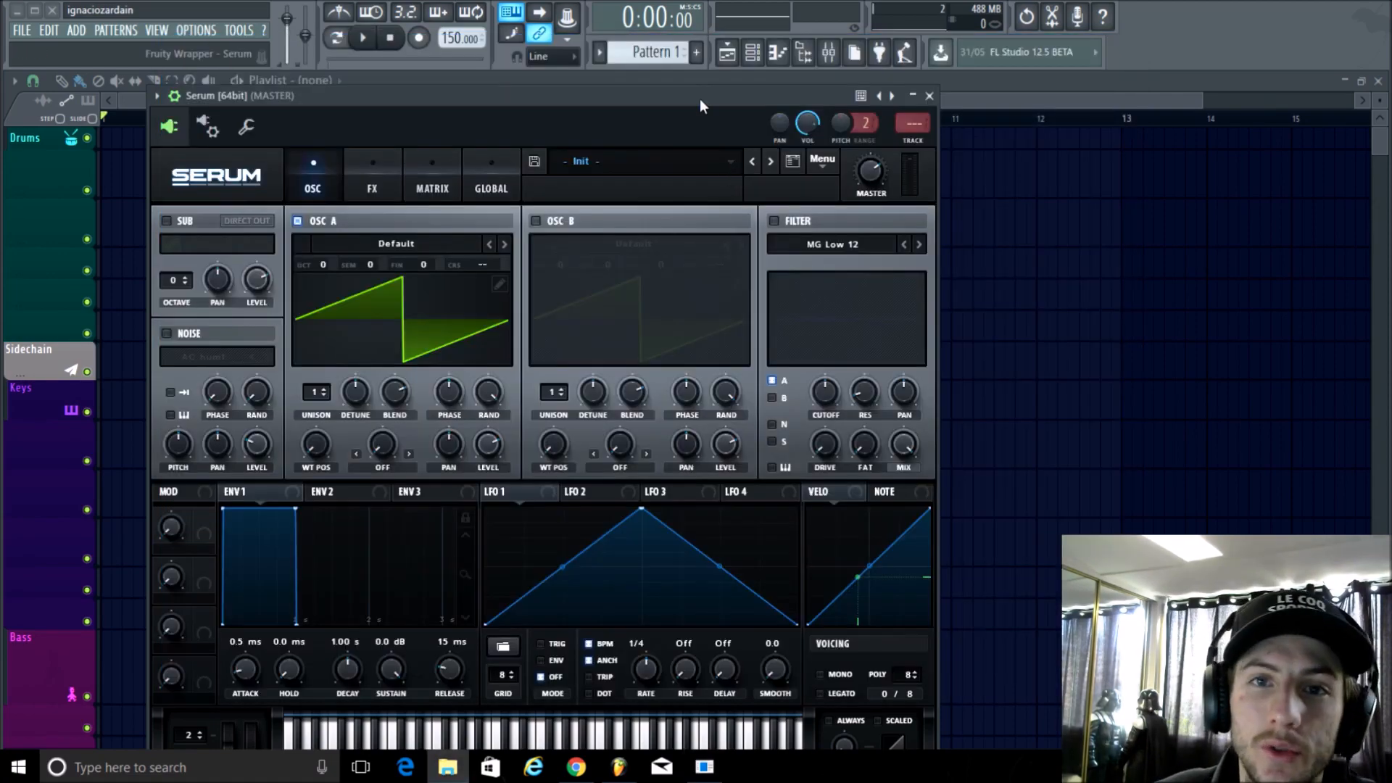
Set oscillator A's octave to -2 and load the Vay Rolpe wavetable from the RPS 100 Wavetables user folder
{"action": "left_click_drag", "start_coordinate": [700, 102], "coordinate": [844, 54]}
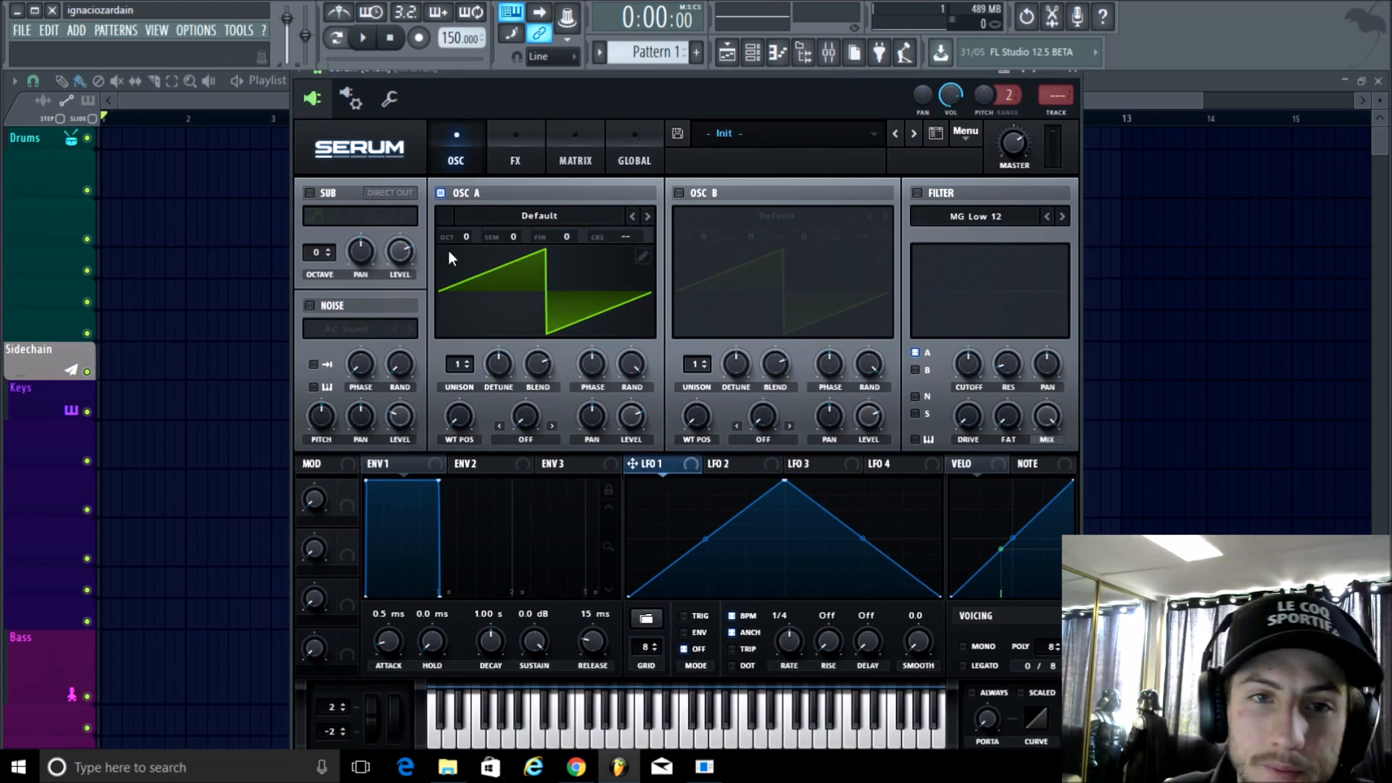
{"action": "left_click", "coordinate": [448, 250]}
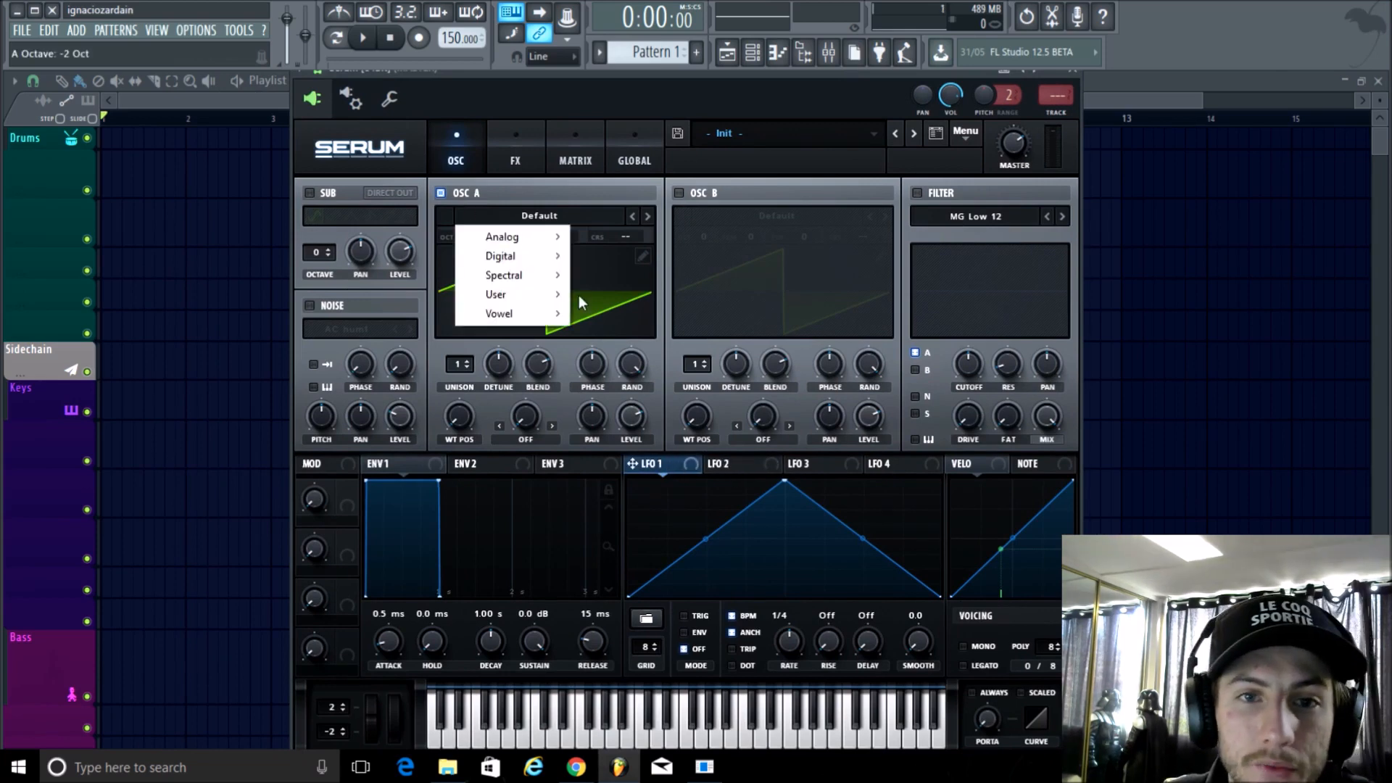
{"action": "mouse_move", "coordinate": [554, 294]}
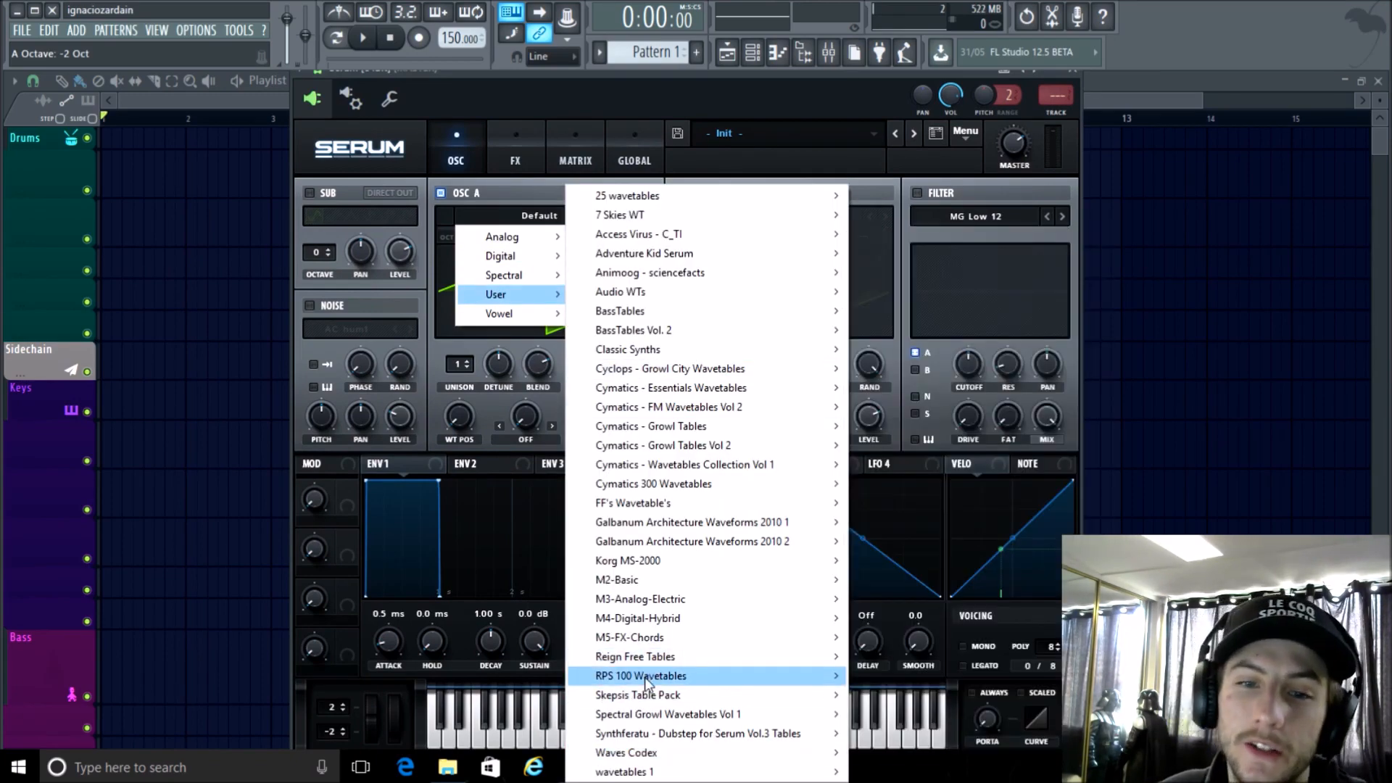
{"action": "mouse_move", "coordinate": [645, 678]}
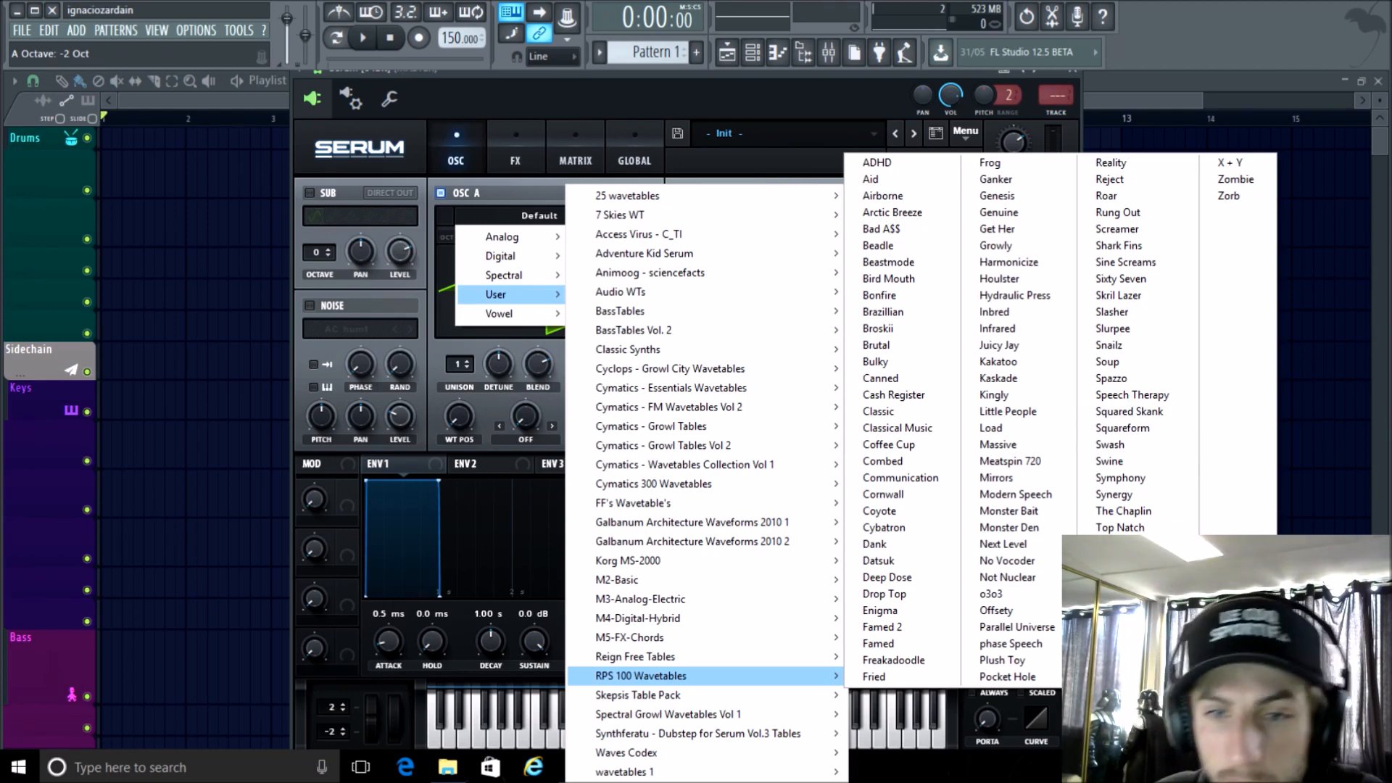
{"action": "left_click", "coordinate": [1117, 610]}
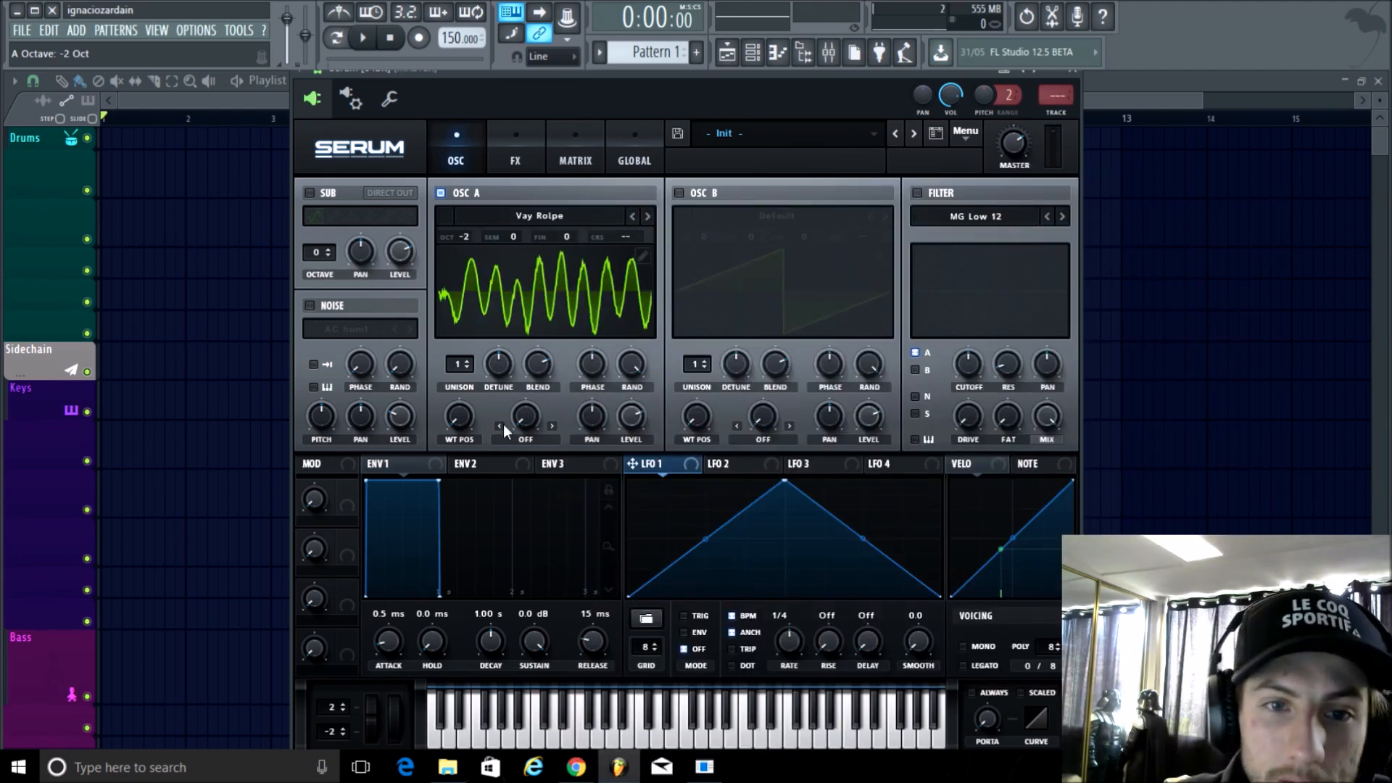
Sweep oscillator A's wavetable position, switch to the We Are The Best wavetable, and set its position to 8
{"action": "left_click_drag", "start_coordinate": [470, 426], "coordinate": [568, 236]}
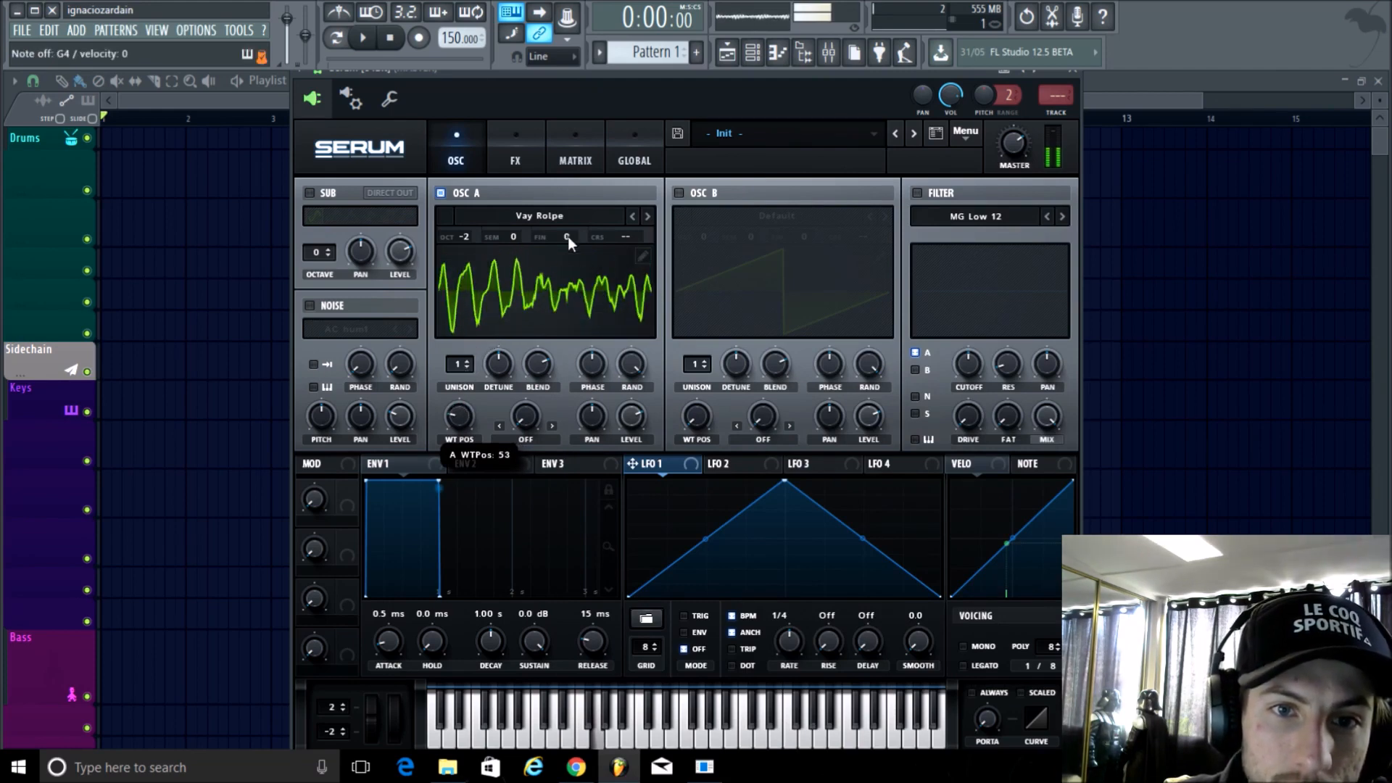
{"action": "left_click", "coordinate": [648, 216]}
{"action": "left_click_drag", "start_coordinate": [459, 415], "coordinate": [433, 505]}
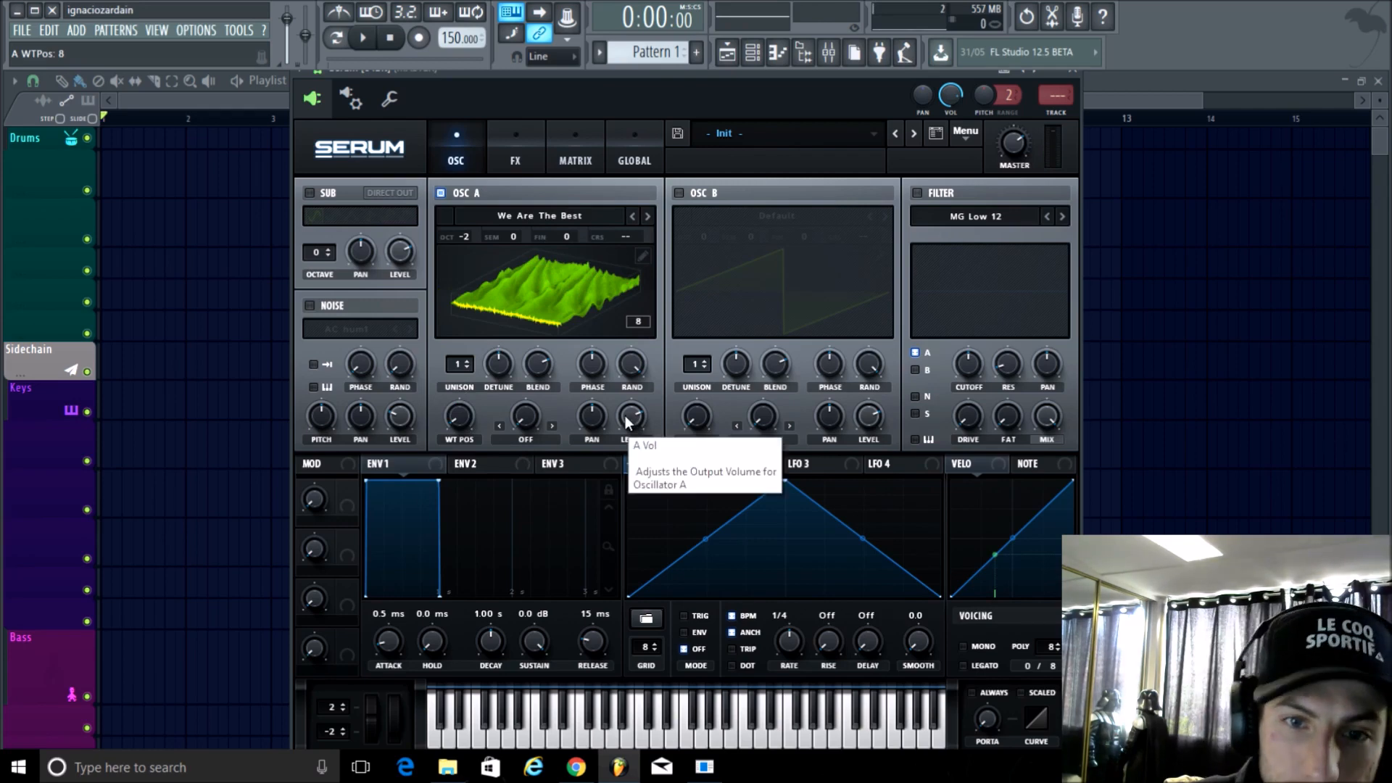
Raise oscillator A's level to 100% and assign LFO 1 to its wavetable position
{"action": "left_click", "coordinate": [628, 421]}
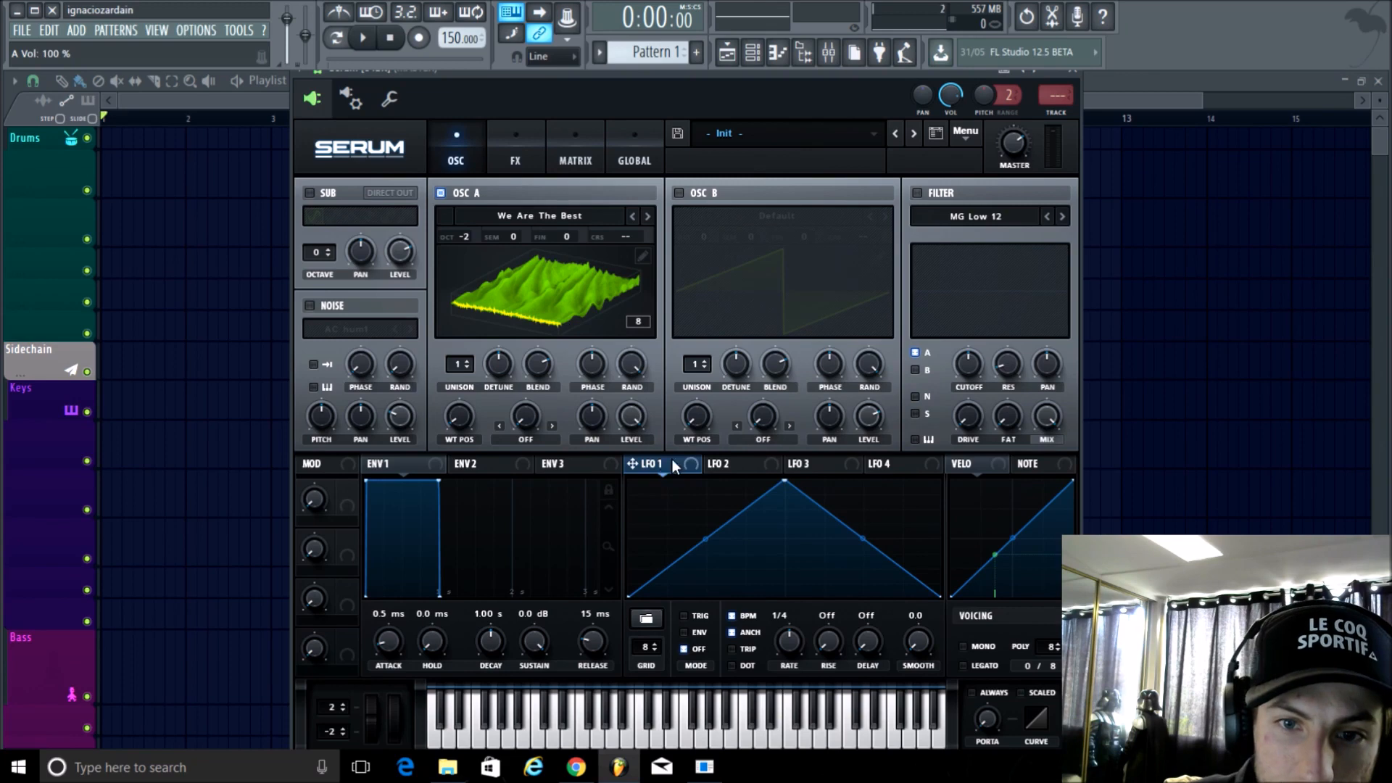
{"action": "left_click_drag", "start_coordinate": [672, 459], "coordinate": [463, 421]}
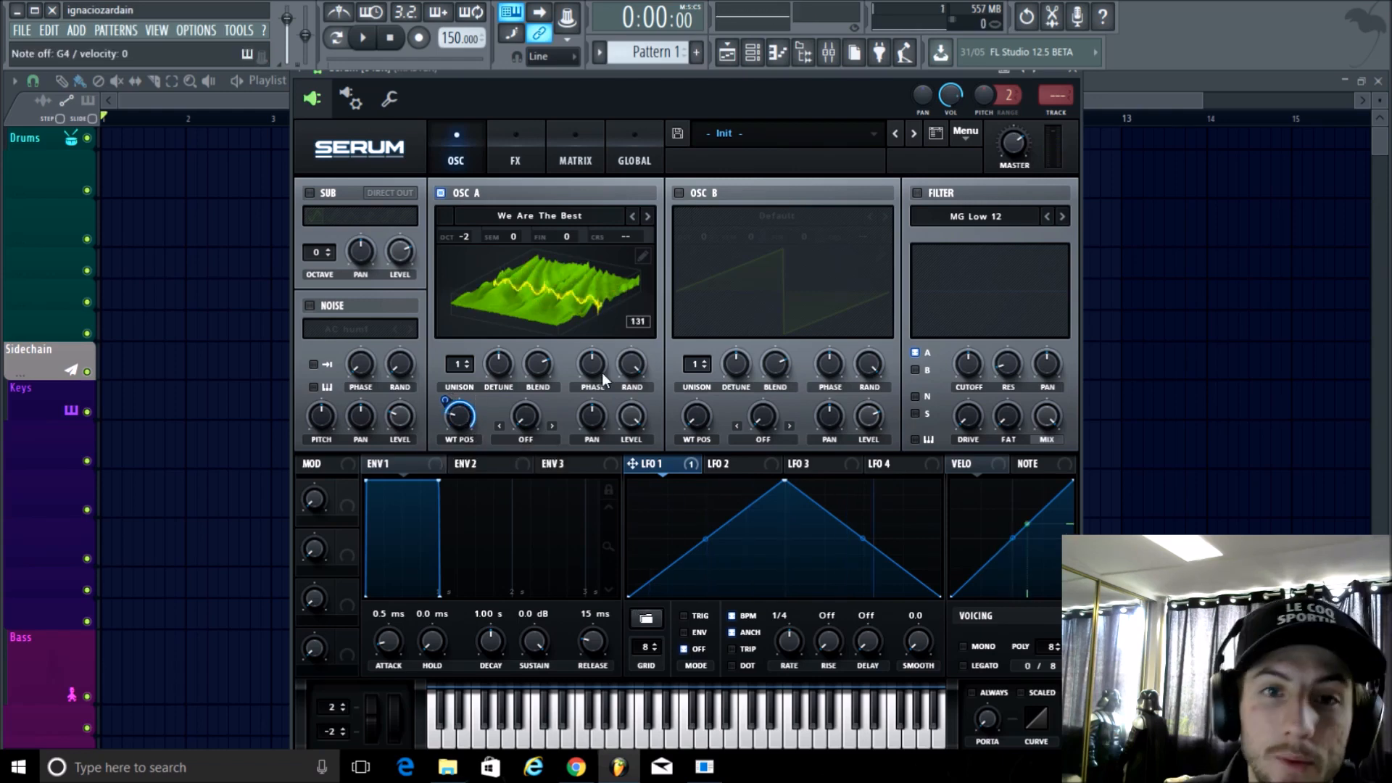
Load the Harmonic Morph wavetable from the Digital category into oscillator A
{"action": "left_click", "coordinate": [530, 216]}
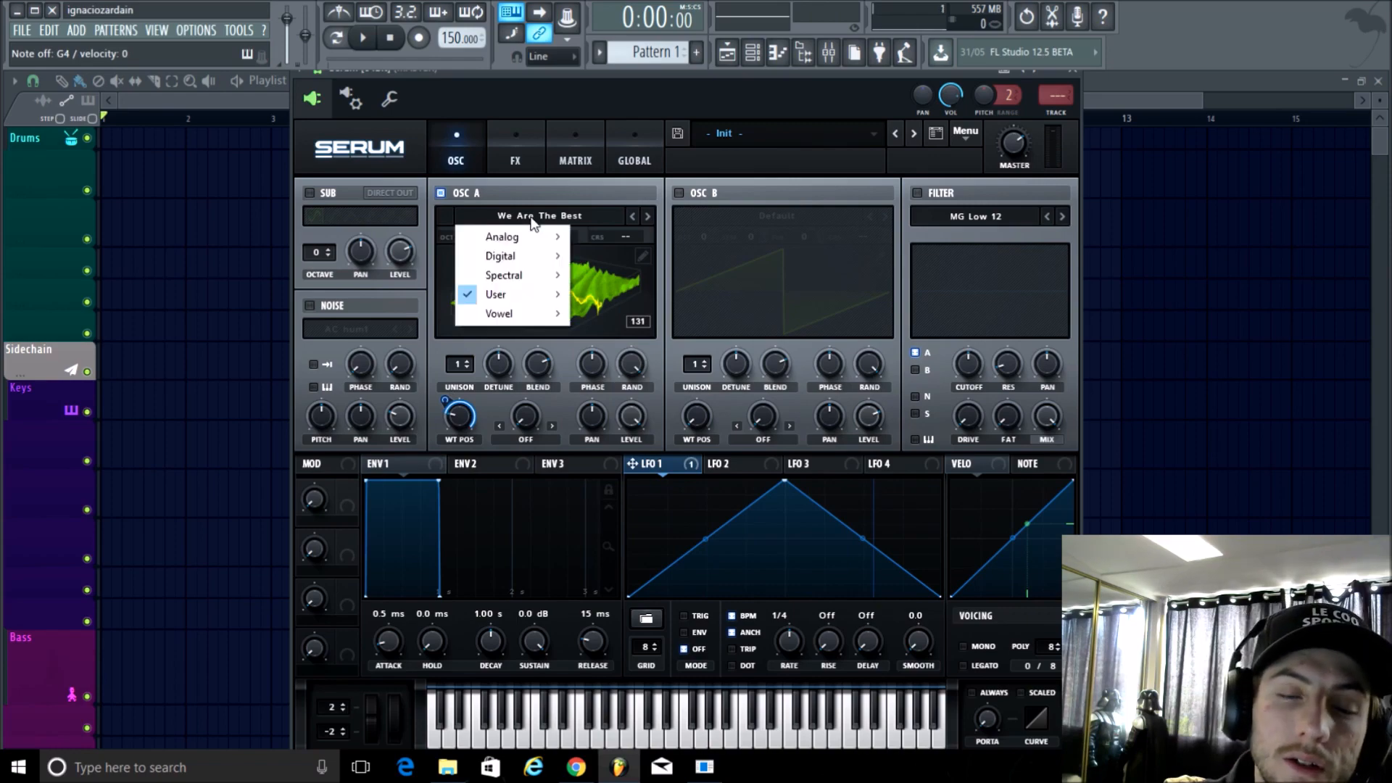
{"action": "mouse_move", "coordinate": [551, 260]}
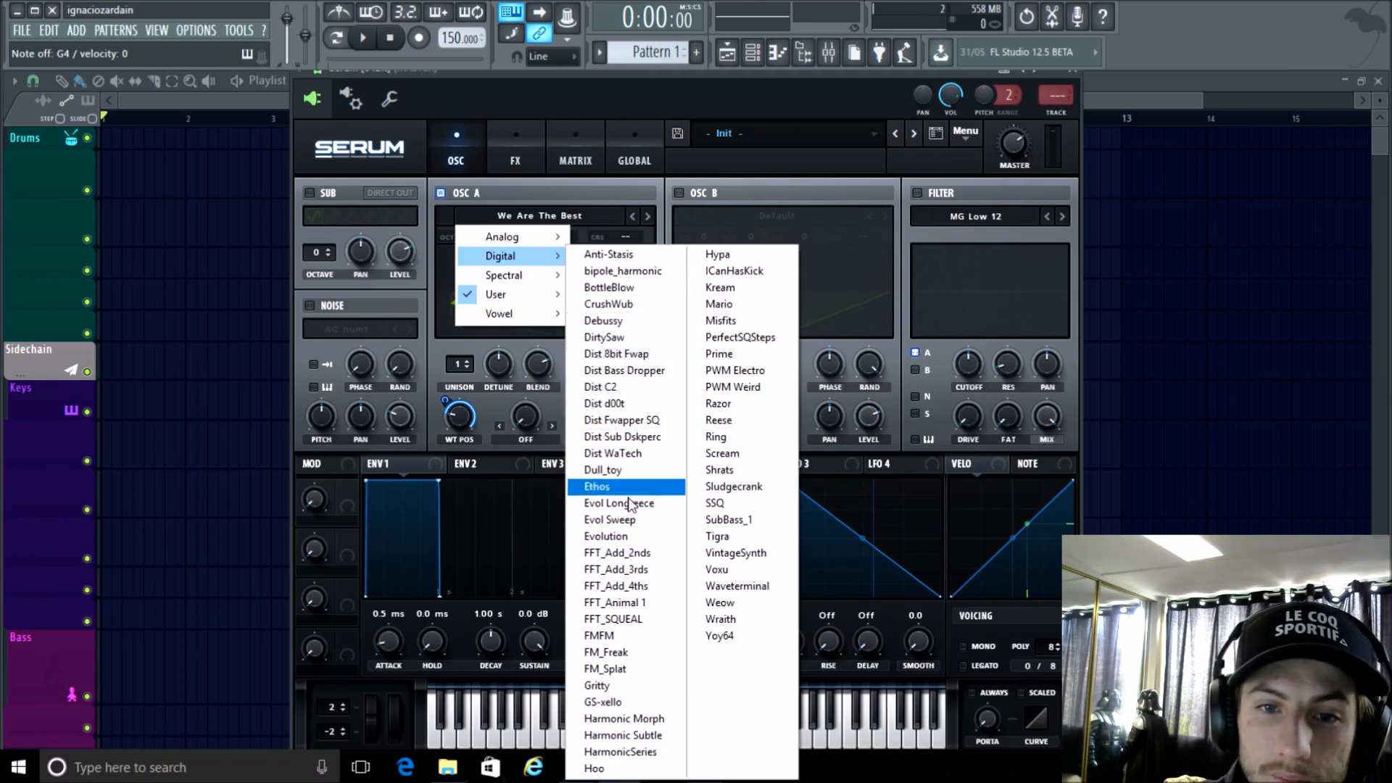
{"action": "left_click", "coordinate": [635, 718]}
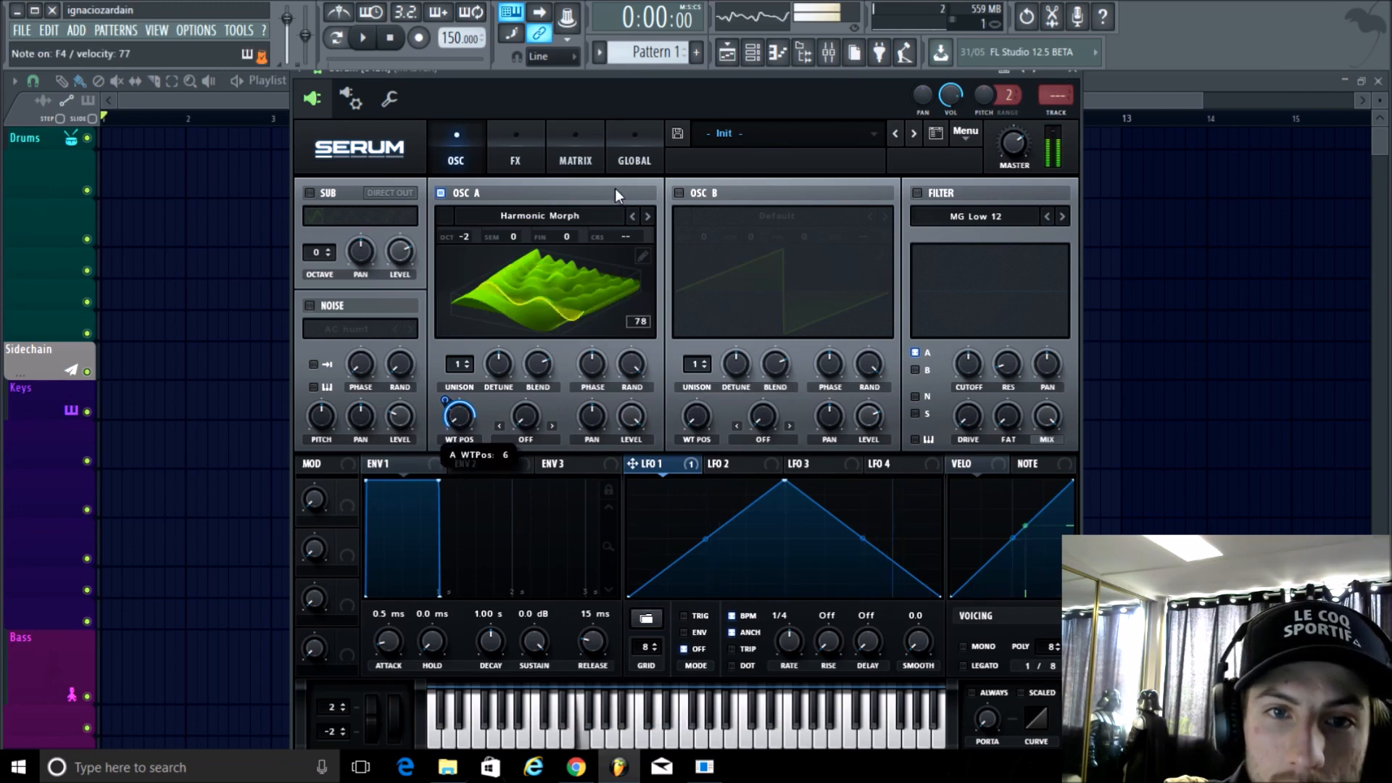
Audition the digital wavetables following Harmonic Morph in oscillator A, up to Mario
{"action": "left_click", "coordinate": [646, 220]}
{"action": "left_click", "coordinate": [645, 219]}
{"action": "left_click", "coordinate": [644, 219]}
{"action": "left_click", "coordinate": [645, 219]}
{"action": "left_click", "coordinate": [645, 219]}
{"action": "left_click", "coordinate": [644, 219]}
{"action": "left_click", "coordinate": [631, 219]}
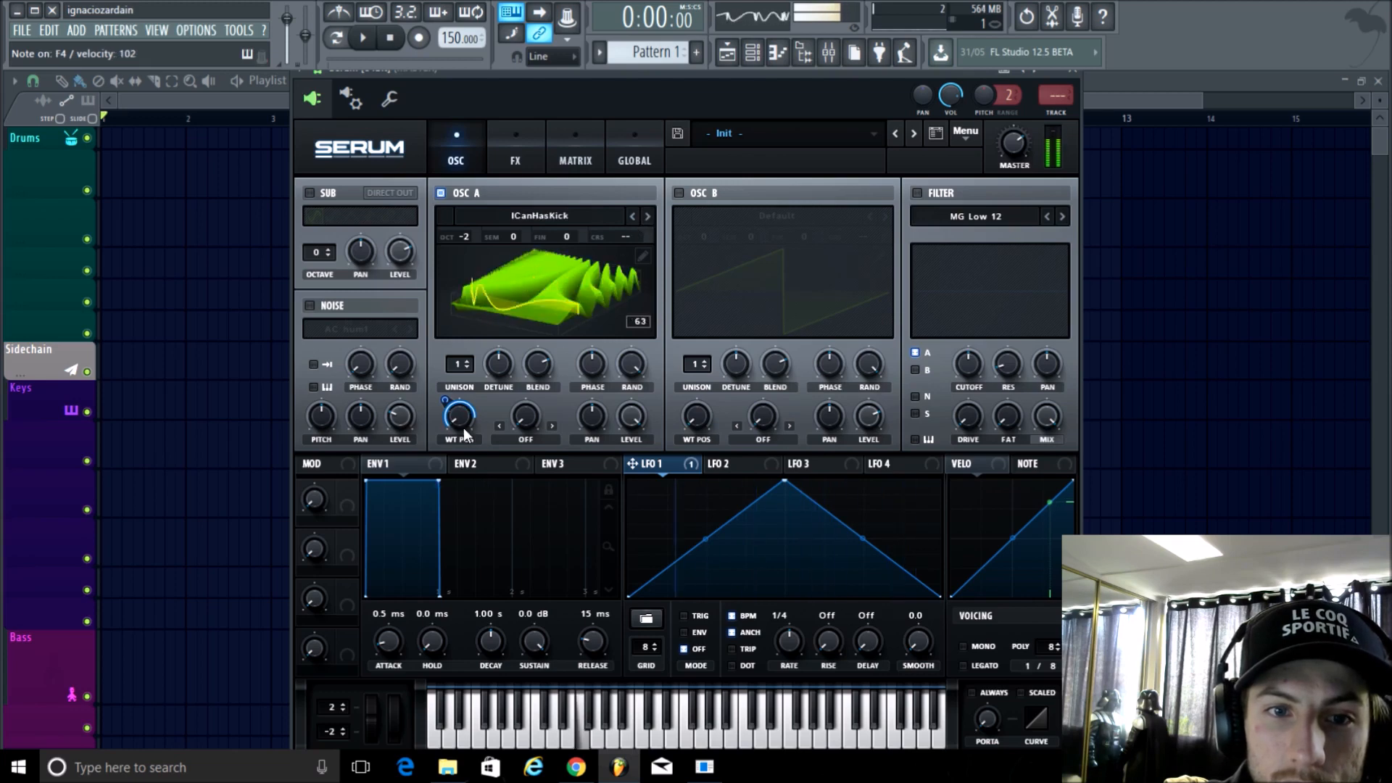
{"action": "left_click", "coordinate": [645, 216]}
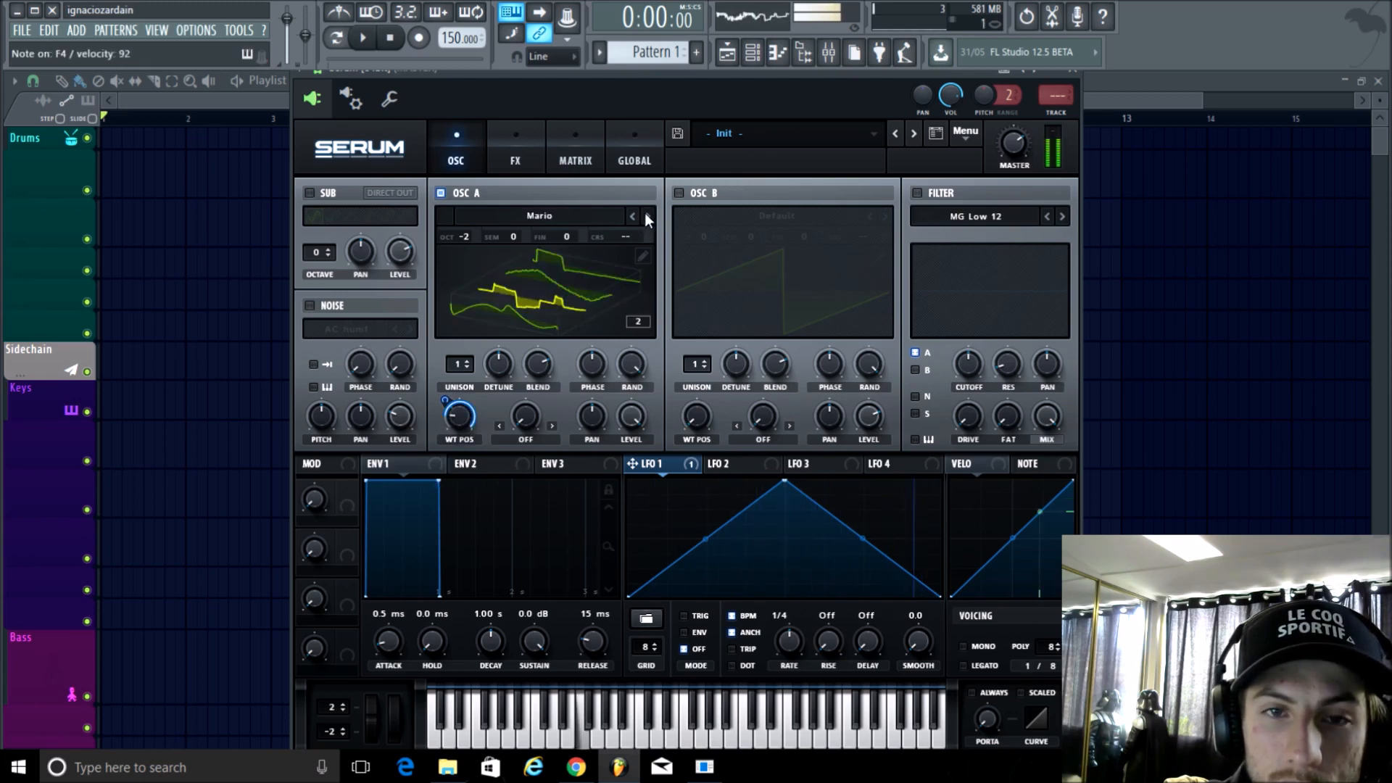
Switch oscillator A to the Misfits wavetable and adjust its wavetable position
{"action": "left_click", "coordinate": [646, 216]}
{"action": "left_click", "coordinate": [645, 216]}
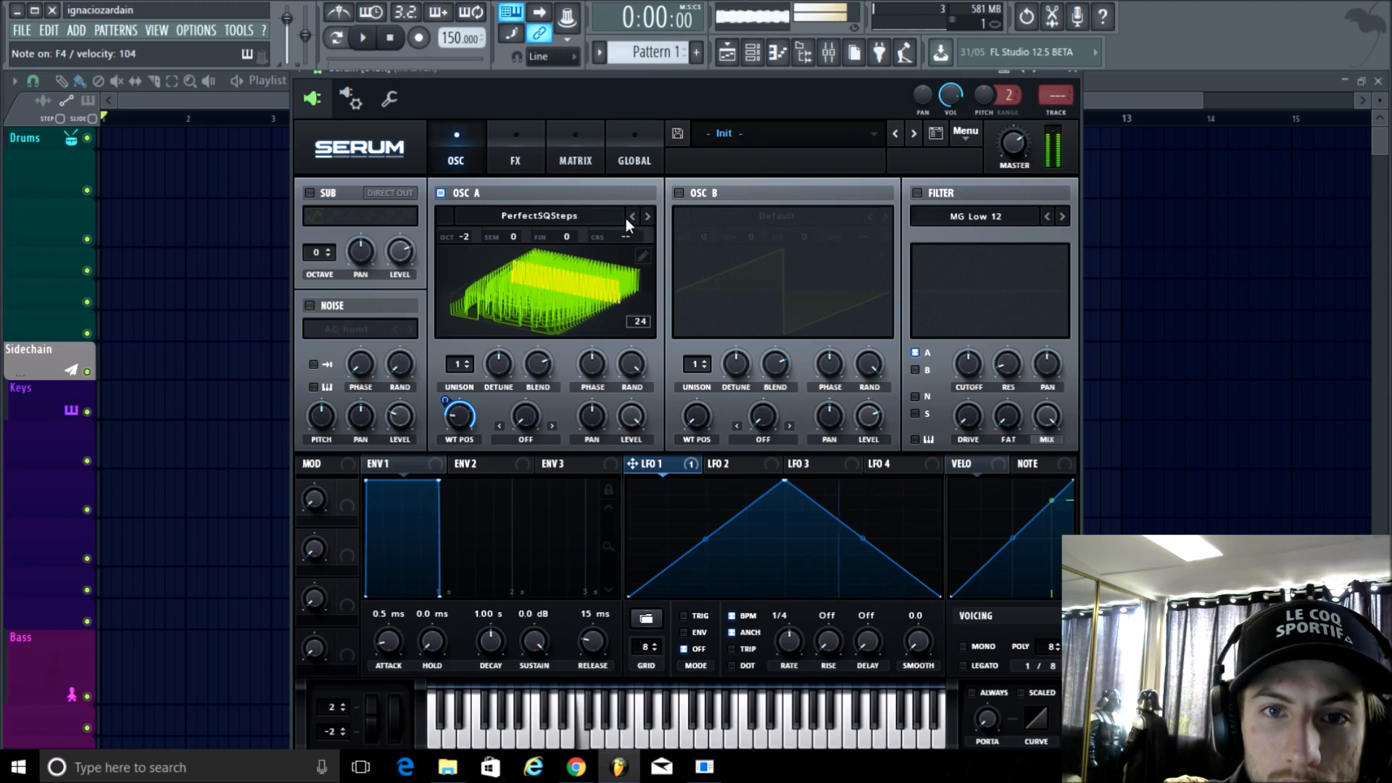
{"action": "left_click", "coordinate": [633, 216]}
{"action": "mouse_move", "coordinate": [457, 426]}
{"action": "left_mouse_down"}
{"action": "mouse_move", "coordinate": [467, 411]}
{"action": "mouse_move", "coordinate": [449, 394]}
{"action": "mouse_move", "coordinate": [461, 441]}
{"action": "left_mouse_up"}
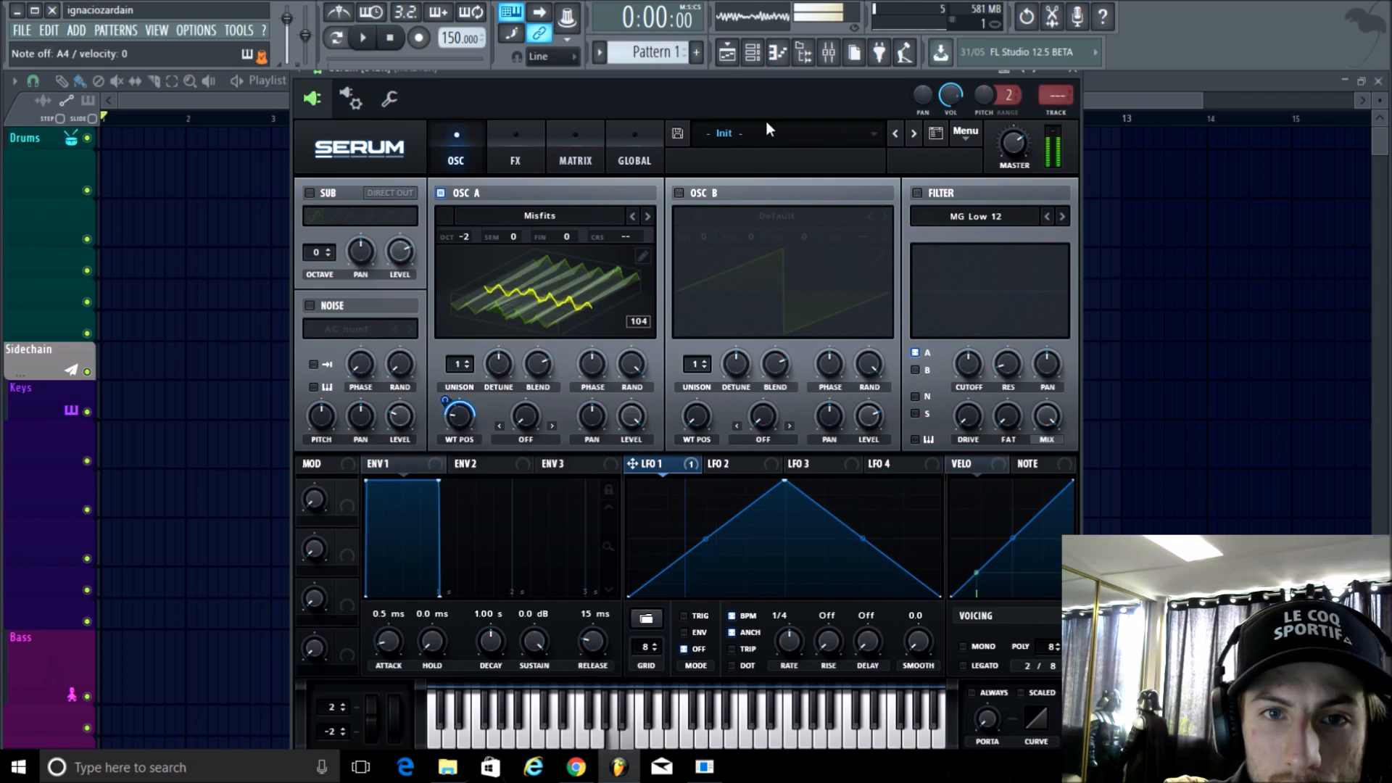
Switch oscillator A to the PWM Electro digital wavetable and set its wavetable position to 14
{"action": "left_click", "coordinate": [647, 216]}
{"action": "left_click", "coordinate": [647, 216]}
{"action": "left_click", "coordinate": [647, 216]}
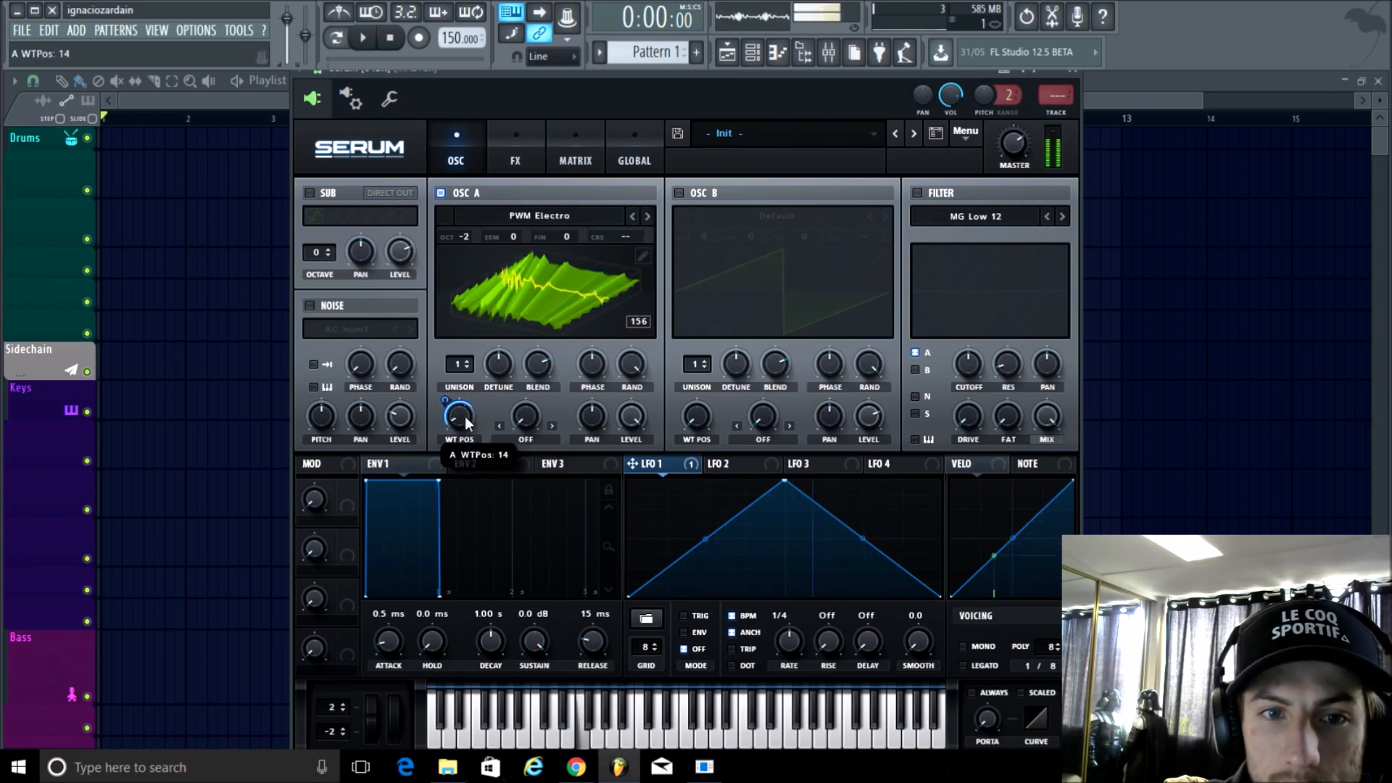
{"action": "left_click", "coordinate": [567, 212]}
{"action": "mouse_move", "coordinate": [535, 259]}
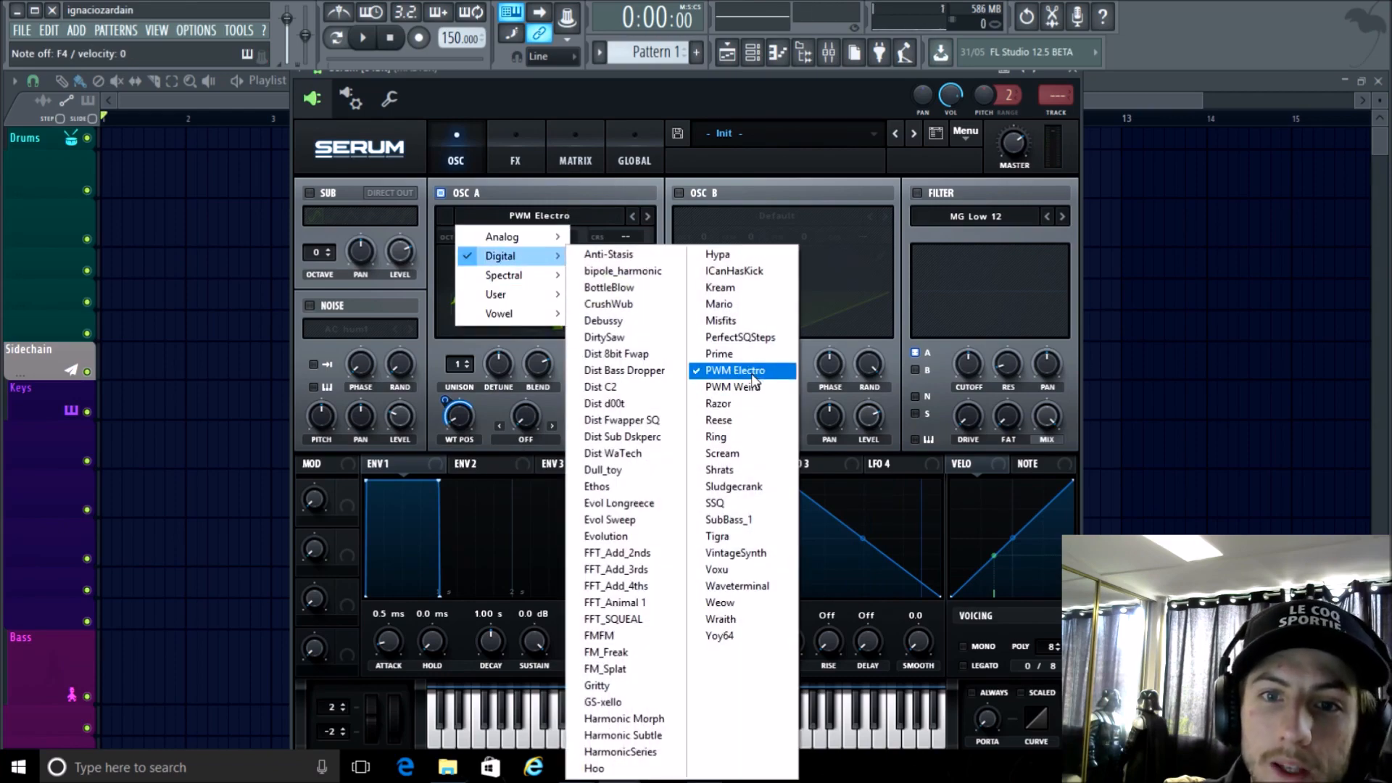
{"action": "left_click", "coordinate": [590, 92]}
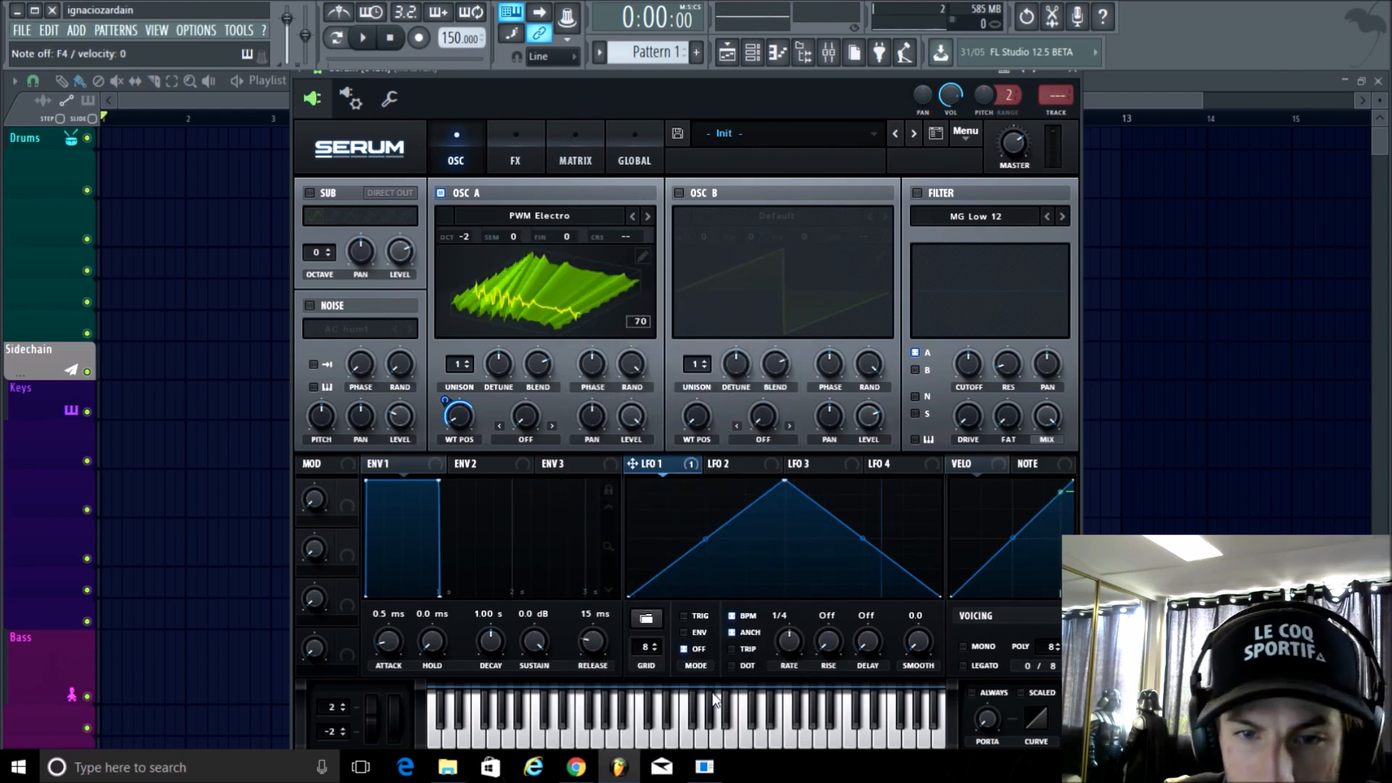
Set LFO 1 to trigger mode with a one-bar rate, and shape it with an early, slightly lowered peak and an outward-curved fall
{"action": "left_click", "coordinate": [685, 615]}
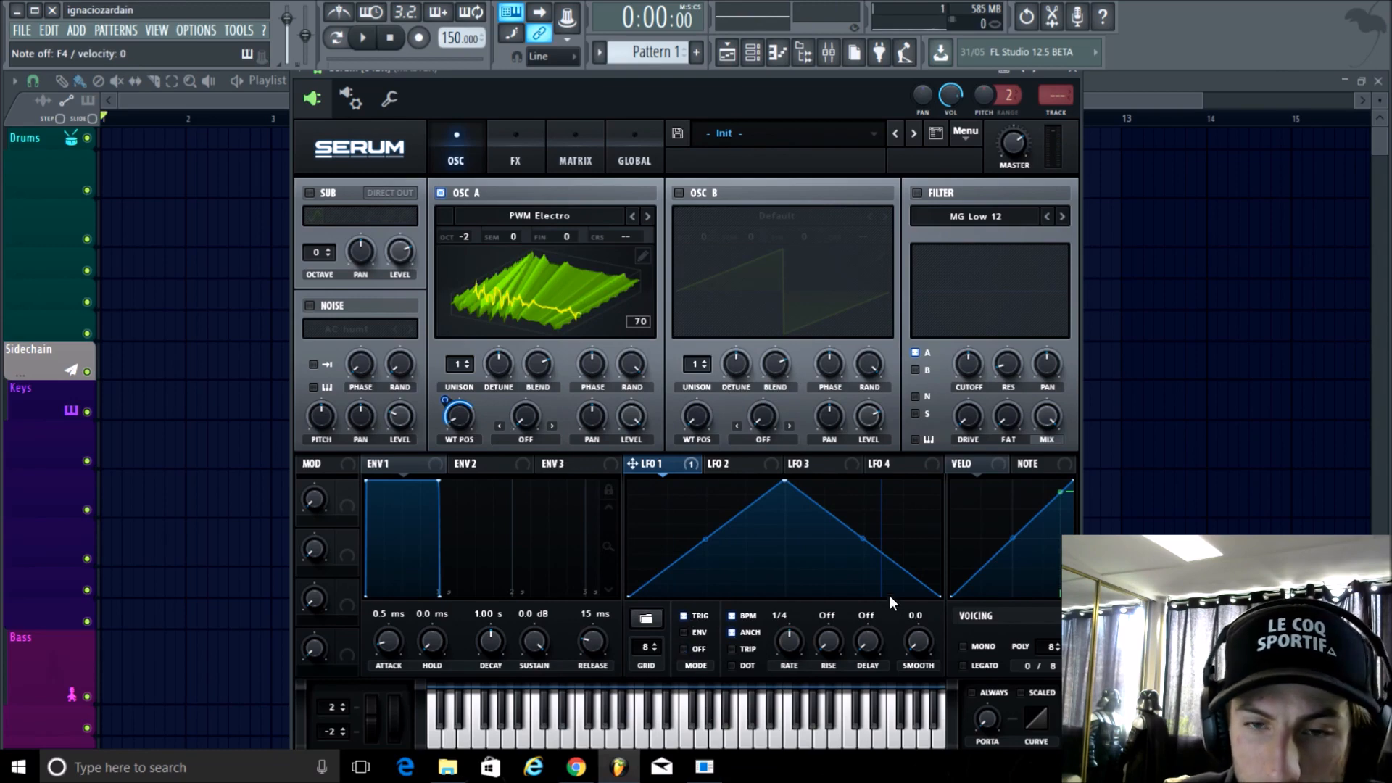
{"action": "left_click_drag", "start_coordinate": [793, 633], "coordinate": [786, 652]}
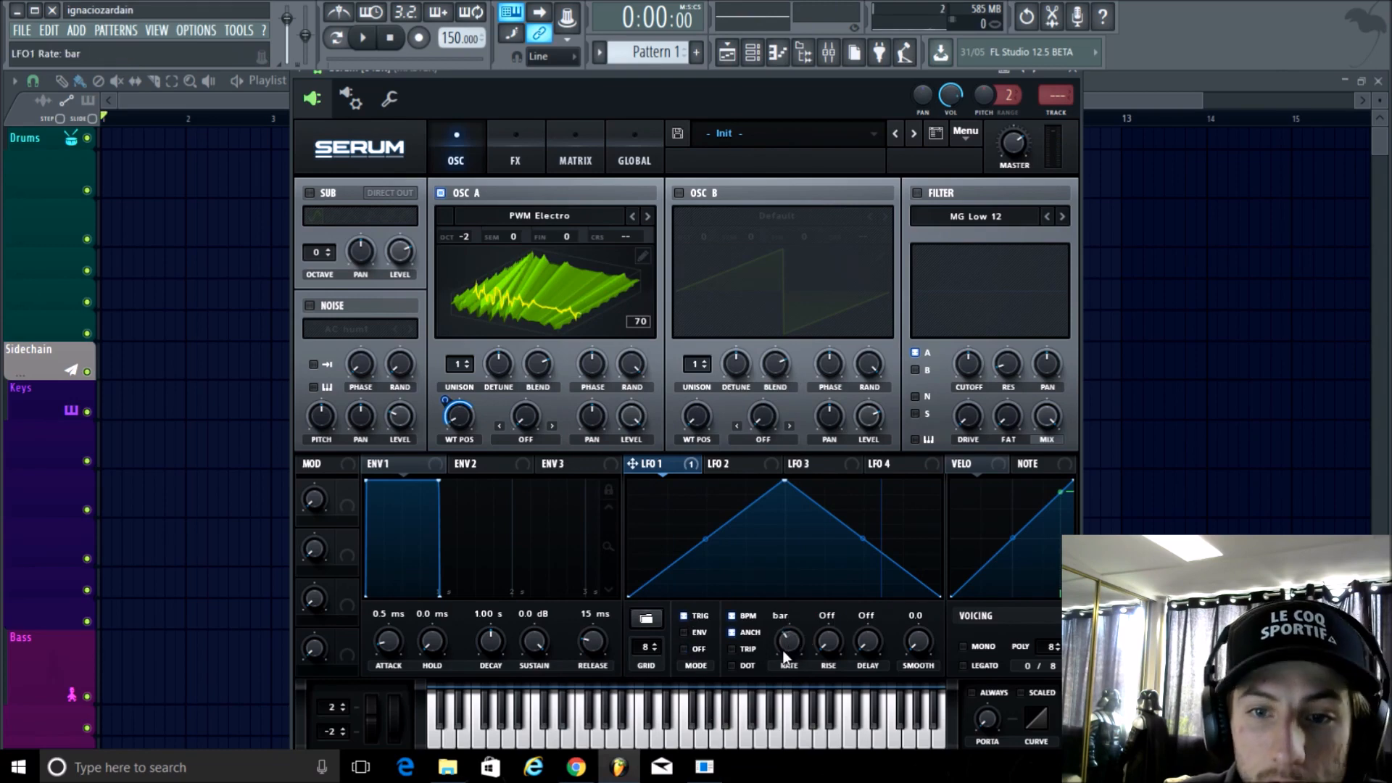
{"action": "left_click_drag", "start_coordinate": [784, 483], "coordinate": [675, 508]}
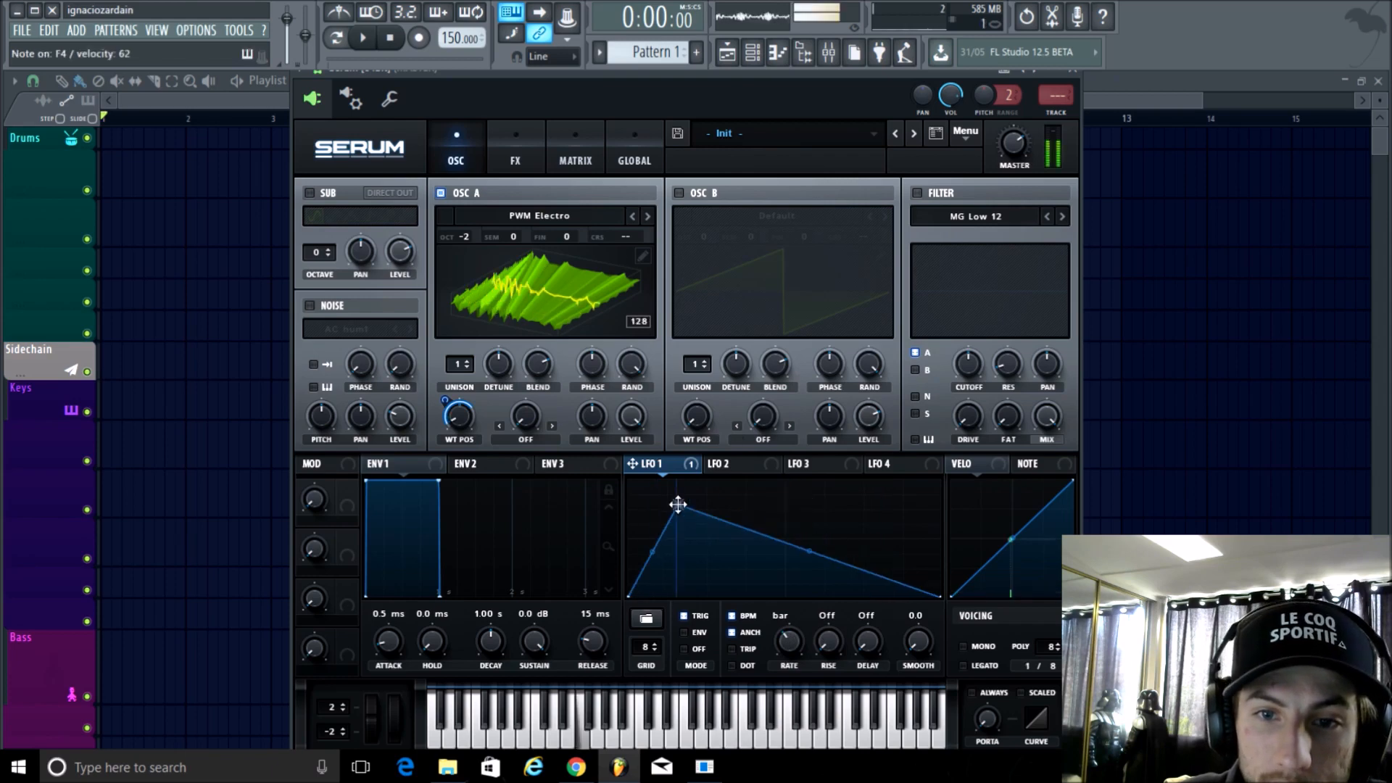
{"action": "left_click_drag", "start_coordinate": [798, 554], "coordinate": [811, 526]}
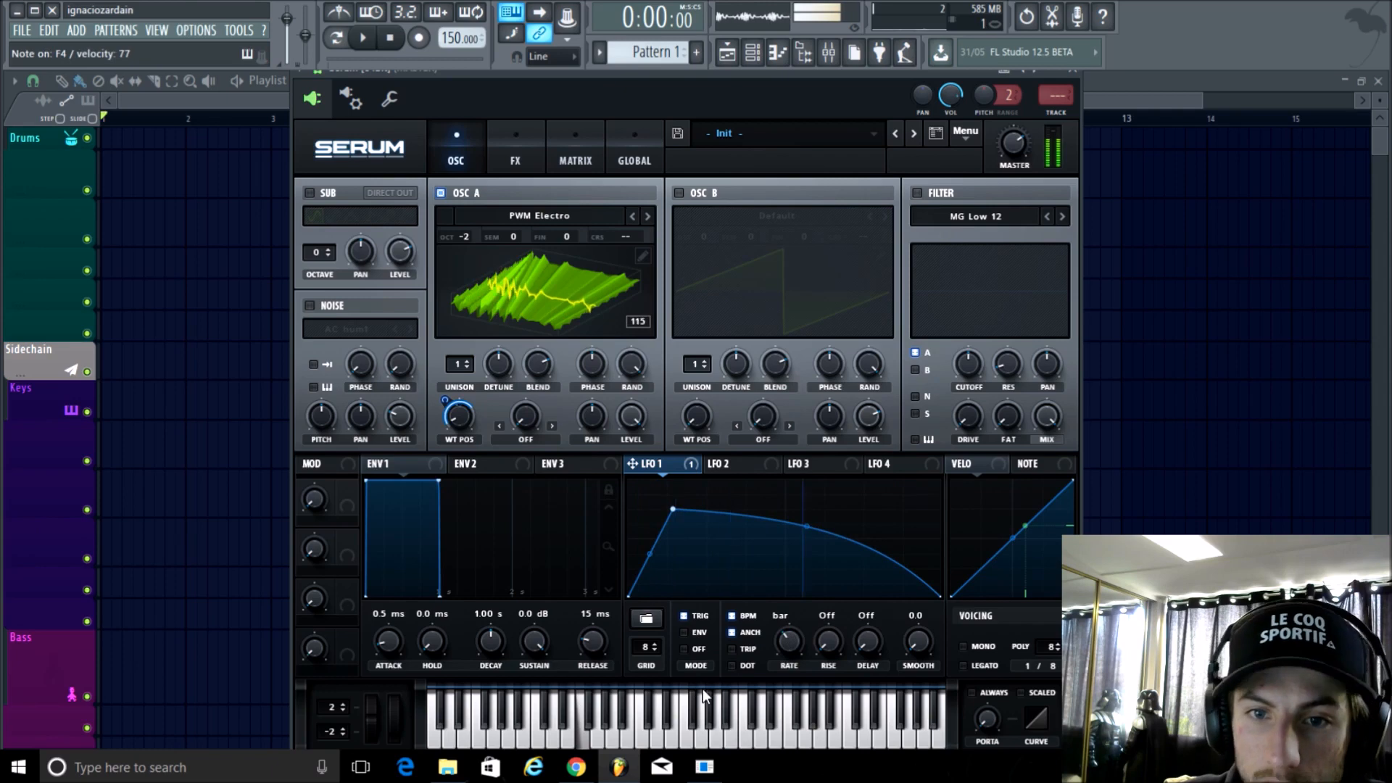
Set oscillator A's warp mode to PWM at about 27% and assign LFO 1 to the warp amount
{"action": "left_click", "coordinate": [550, 435]}
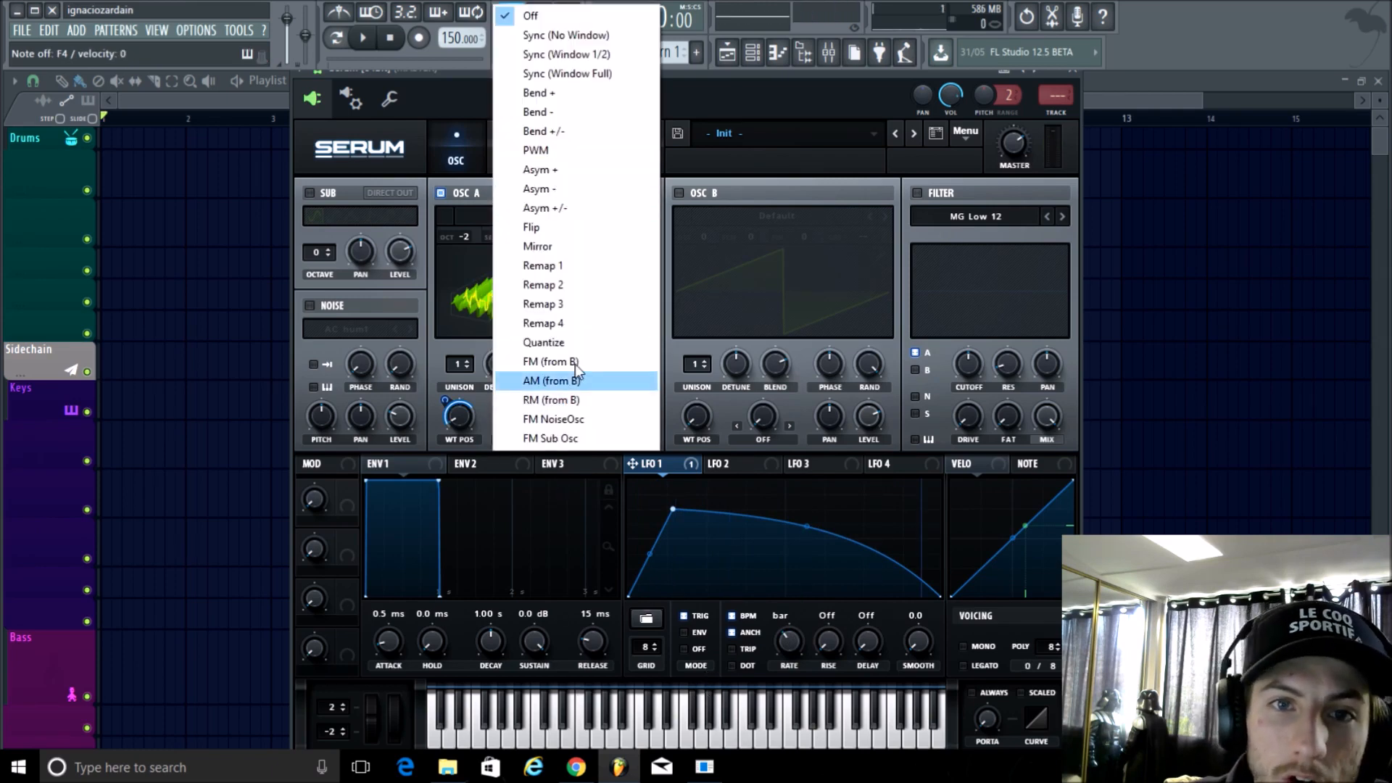
{"action": "left_click", "coordinate": [529, 152]}
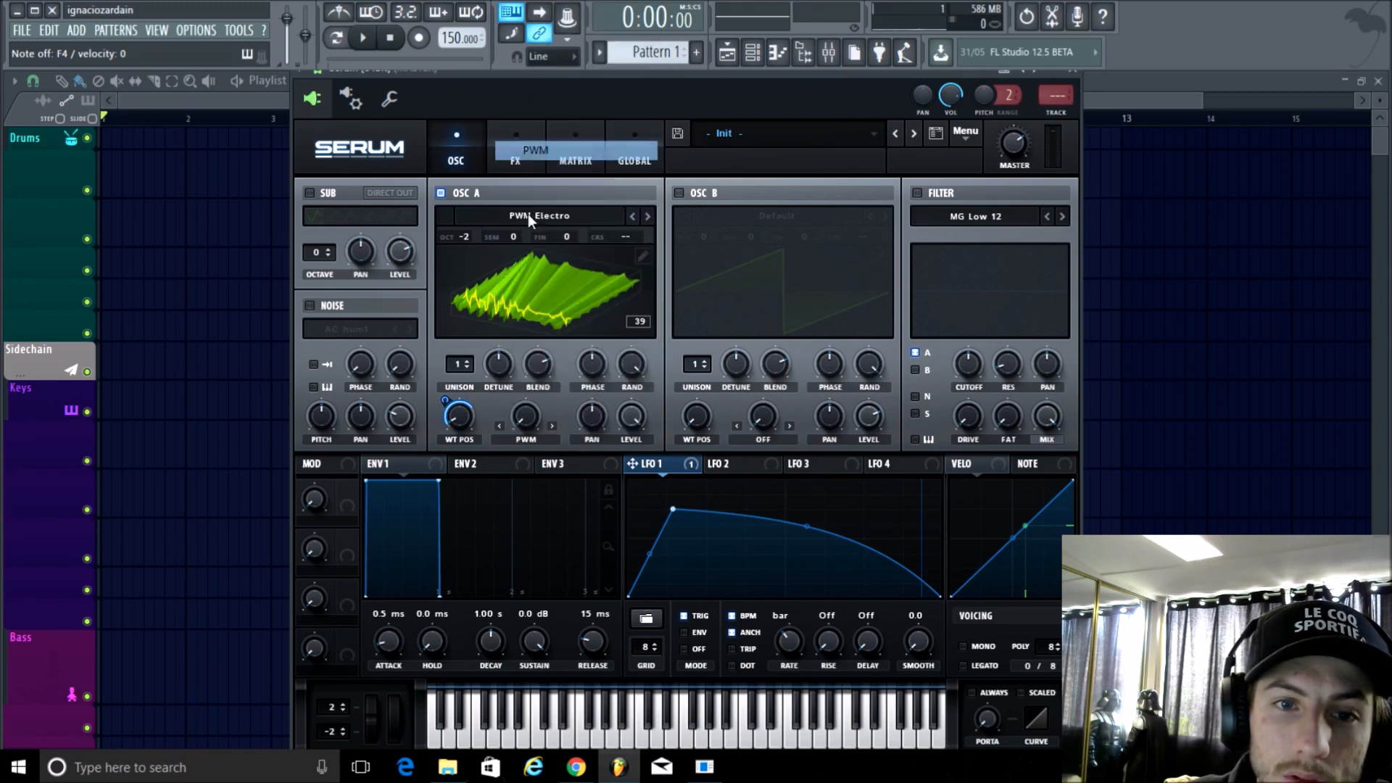
{"action": "left_click_drag", "start_coordinate": [528, 412], "coordinate": [551, 334]}
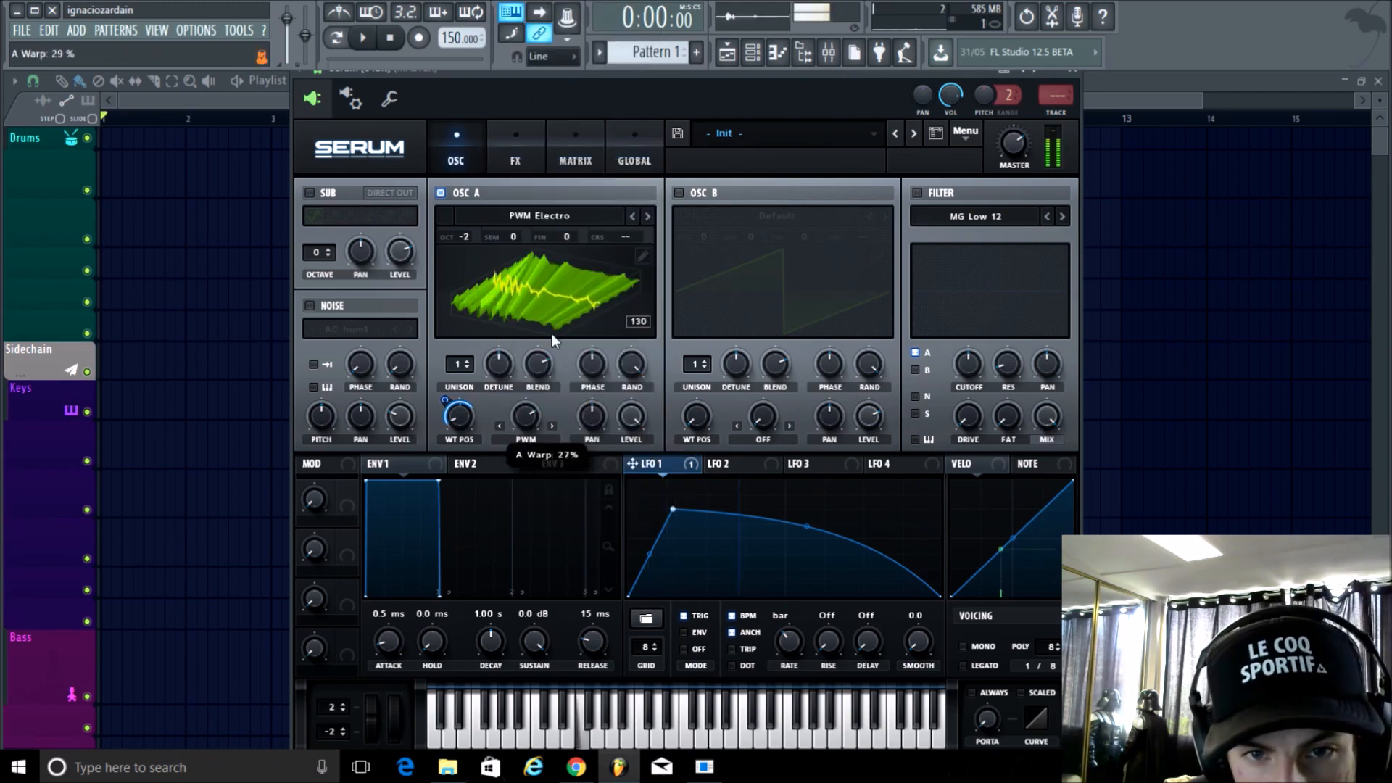
{"action": "left_click_drag", "start_coordinate": [654, 467], "coordinate": [502, 450]}
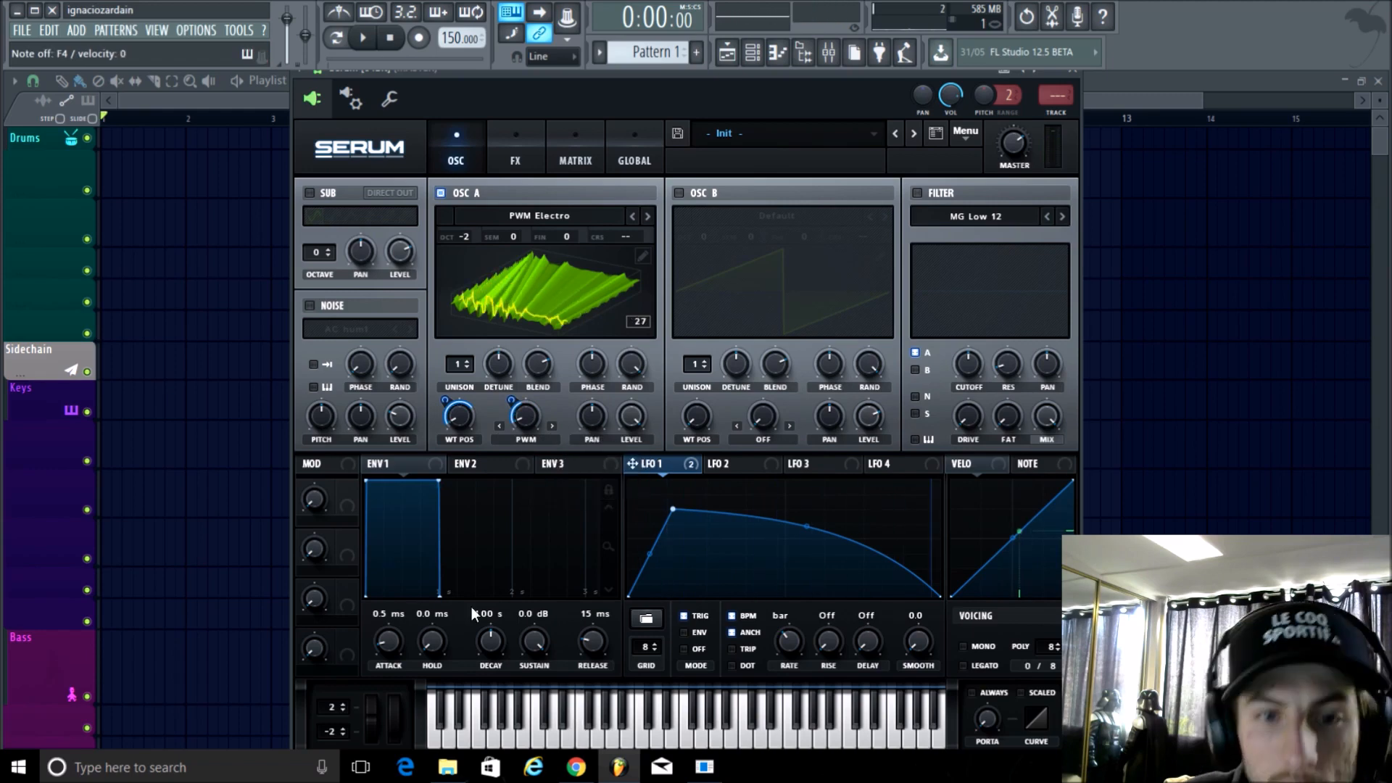
Try the Sync (No Window) and Sync (Window 1/2) warp modes on oscillator A
{"action": "left_click", "coordinate": [521, 439]}
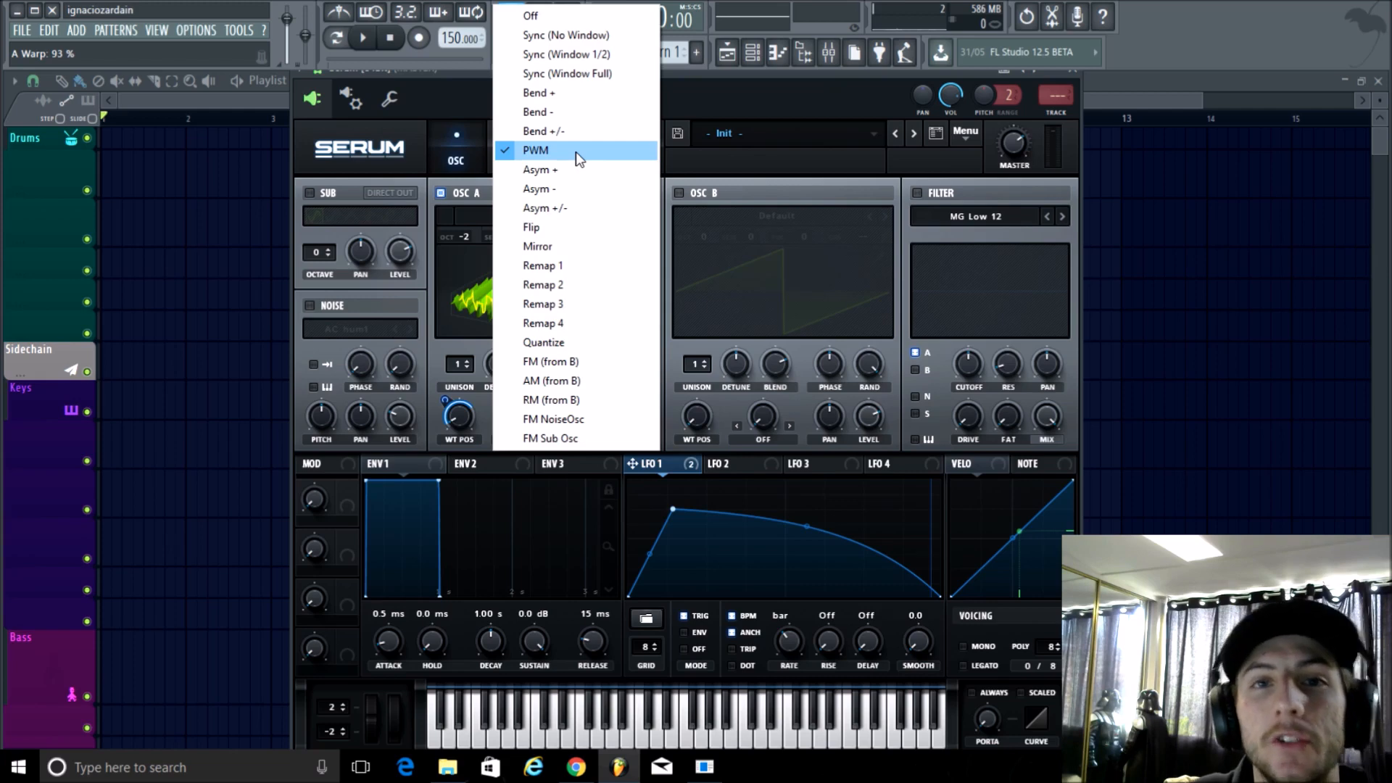
{"action": "left_click", "coordinate": [576, 52]}
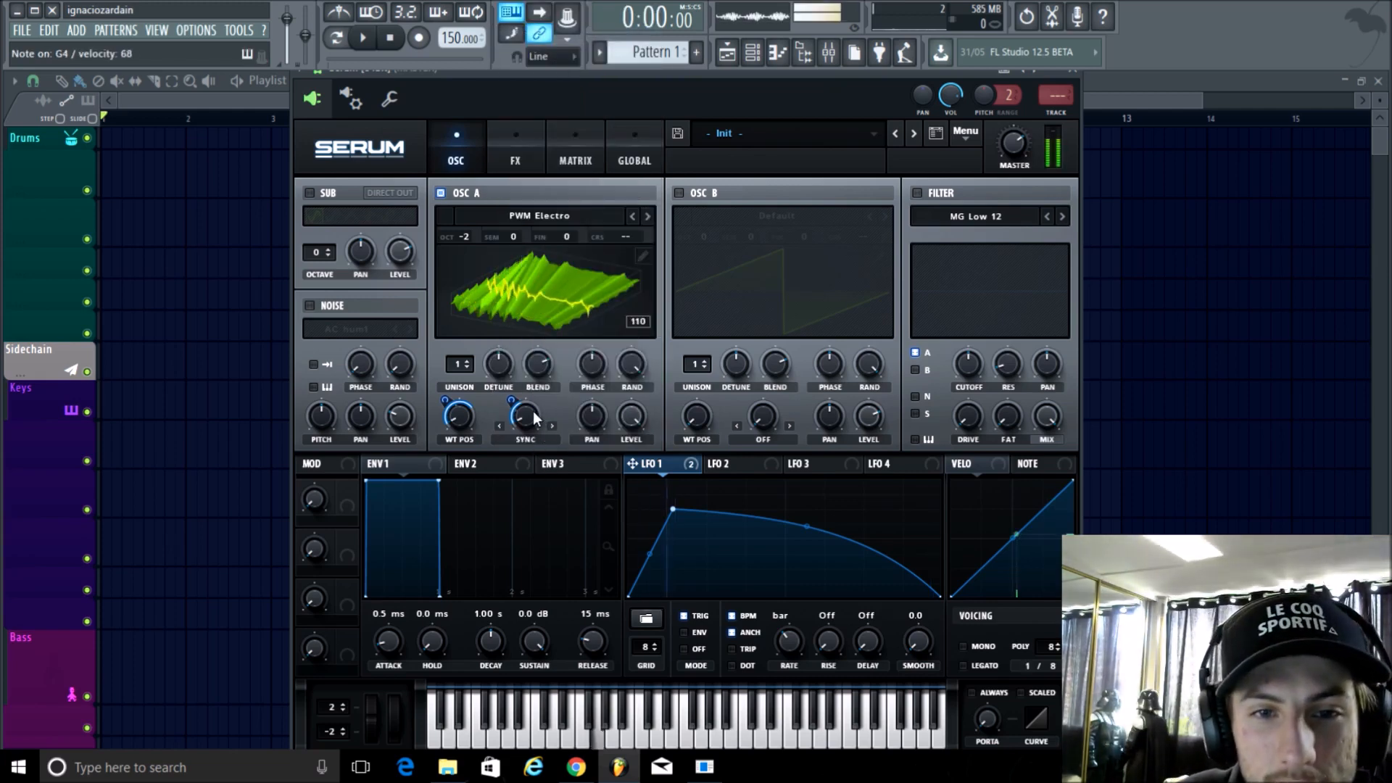
{"action": "left_click", "coordinate": [552, 427]}
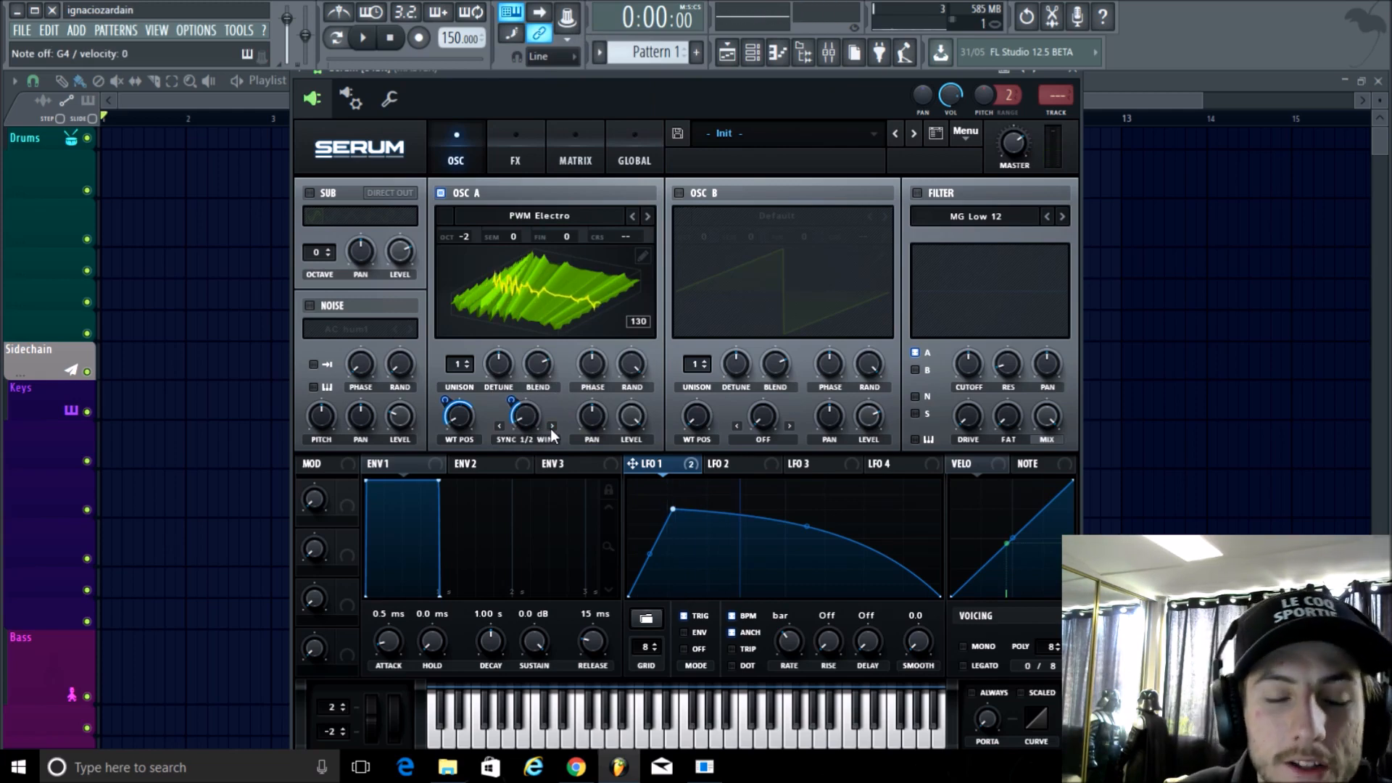
{"action": "left_click", "coordinate": [552, 426]}
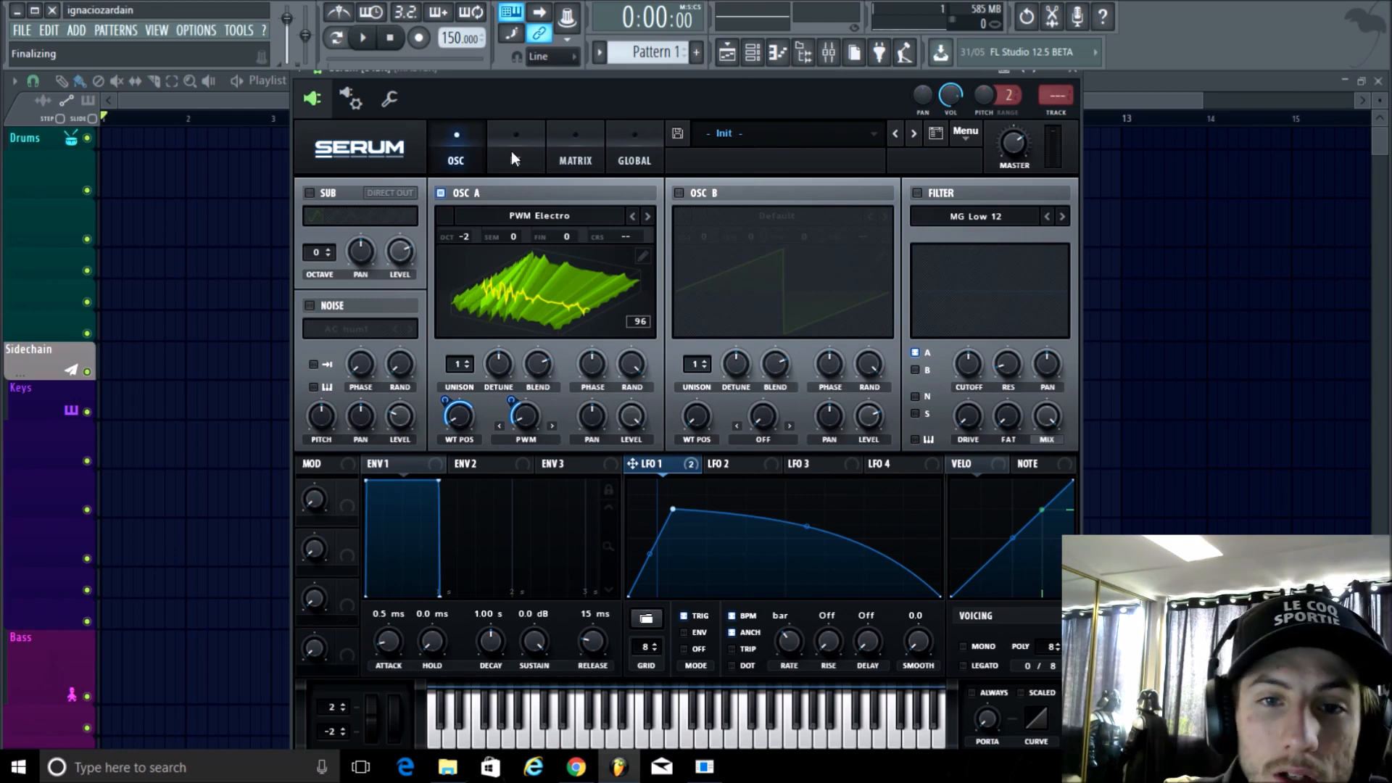
Add a modulation matrix row that routes LFO 2 to the global master tuning
{"action": "left_click", "coordinate": [584, 150]}
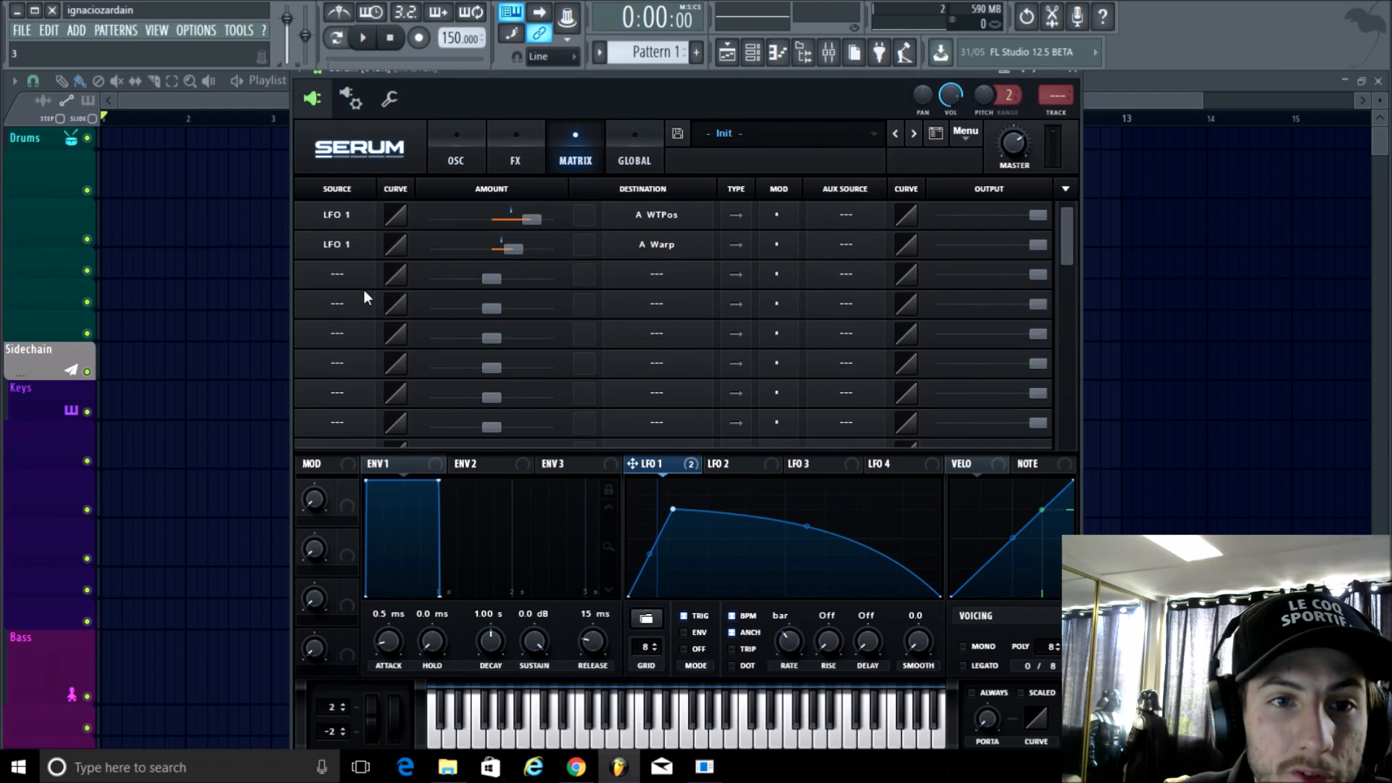
{"action": "left_click", "coordinate": [335, 277]}
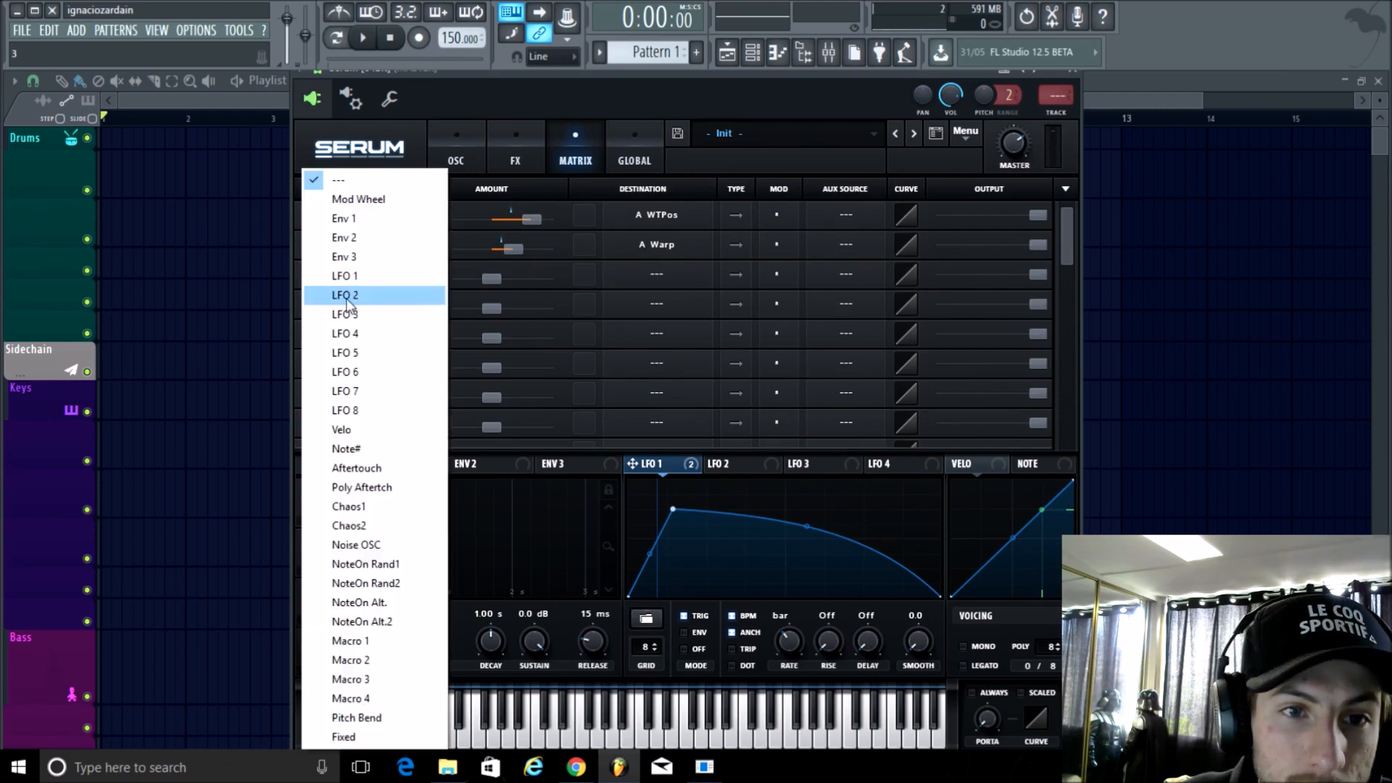
{"action": "left_click", "coordinate": [345, 295]}
{"action": "left_click", "coordinate": [740, 464]}
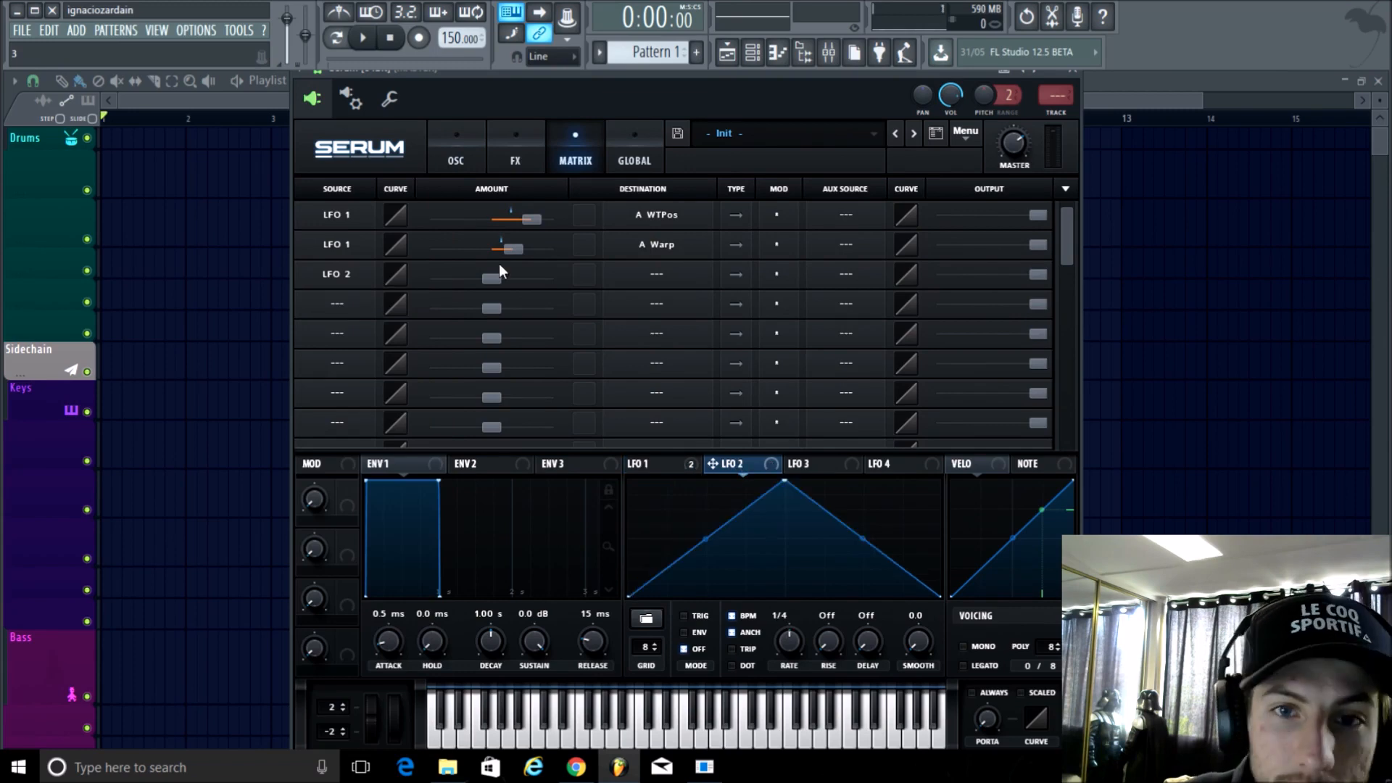
{"action": "left_click", "coordinate": [657, 276]}
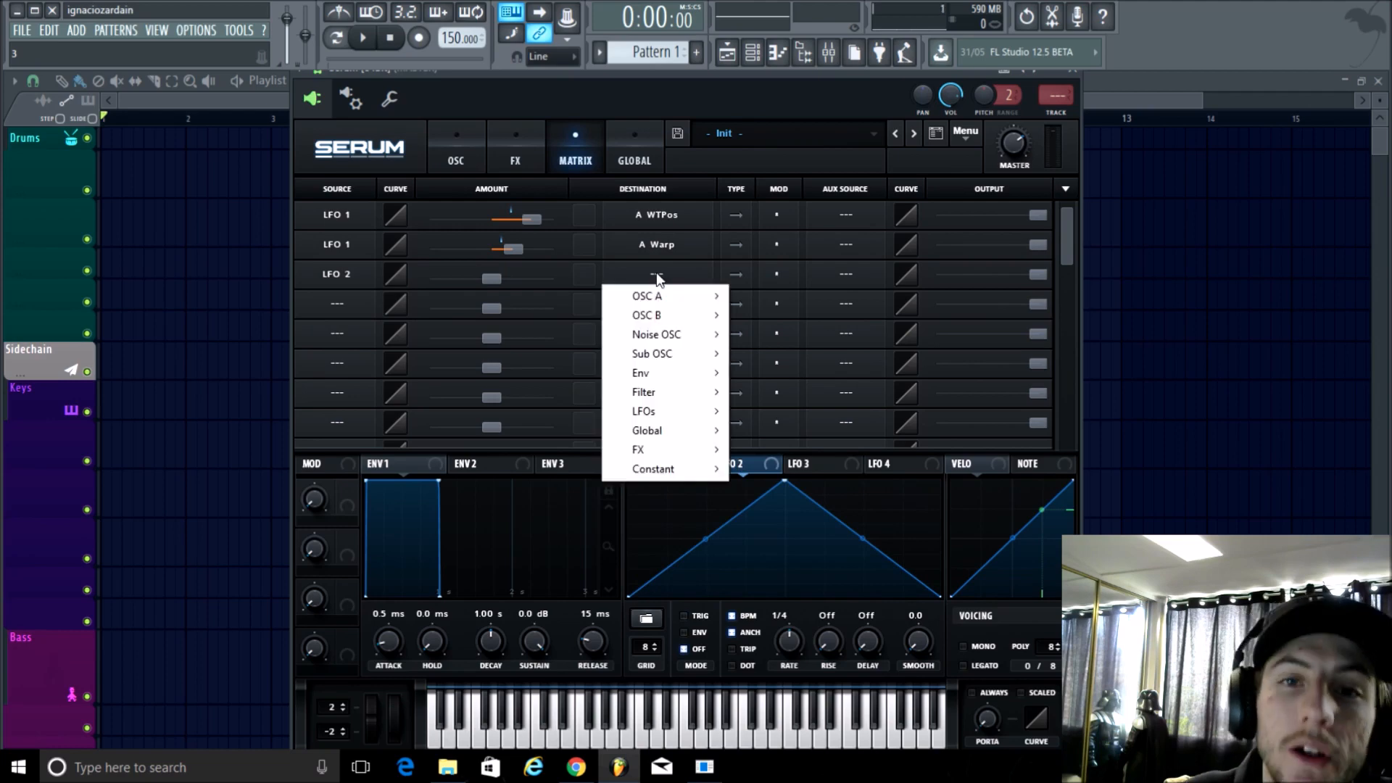
{"action": "mouse_move", "coordinate": [661, 430]}
{"action": "left_click", "coordinate": [776, 430]}
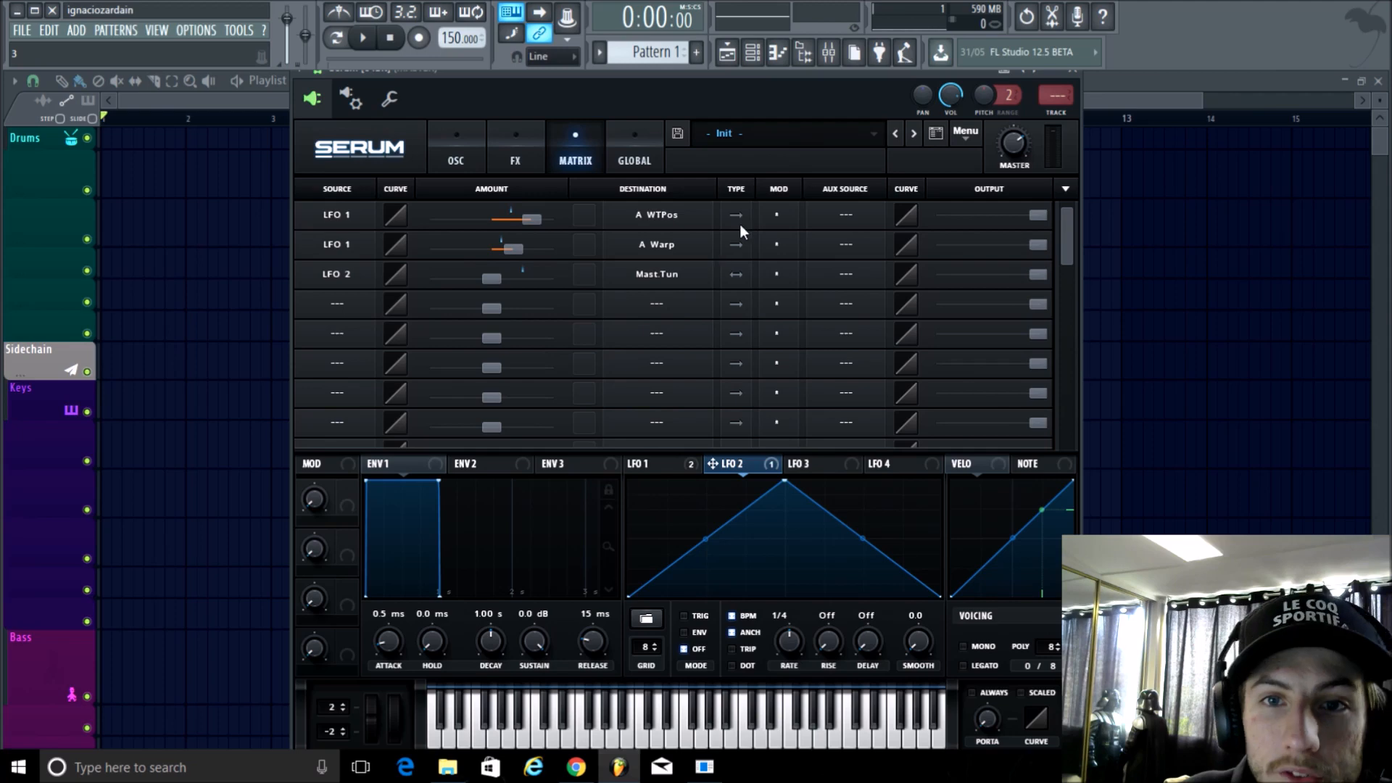
{"action": "left_click", "coordinate": [734, 280]}
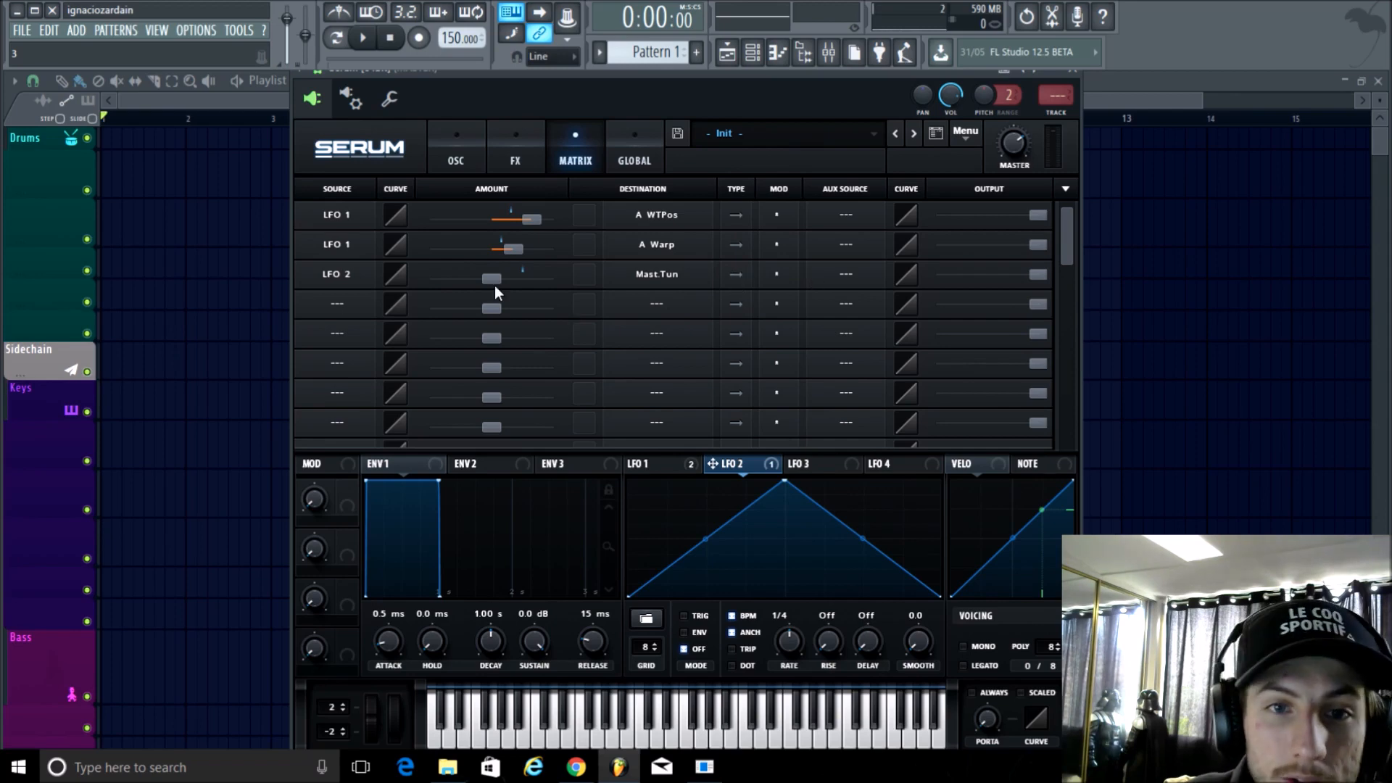
Set the modulation amount of LFO 2 on master tuning to 9
{"action": "left_click_drag", "start_coordinate": [494, 287], "coordinate": [495, 278]}
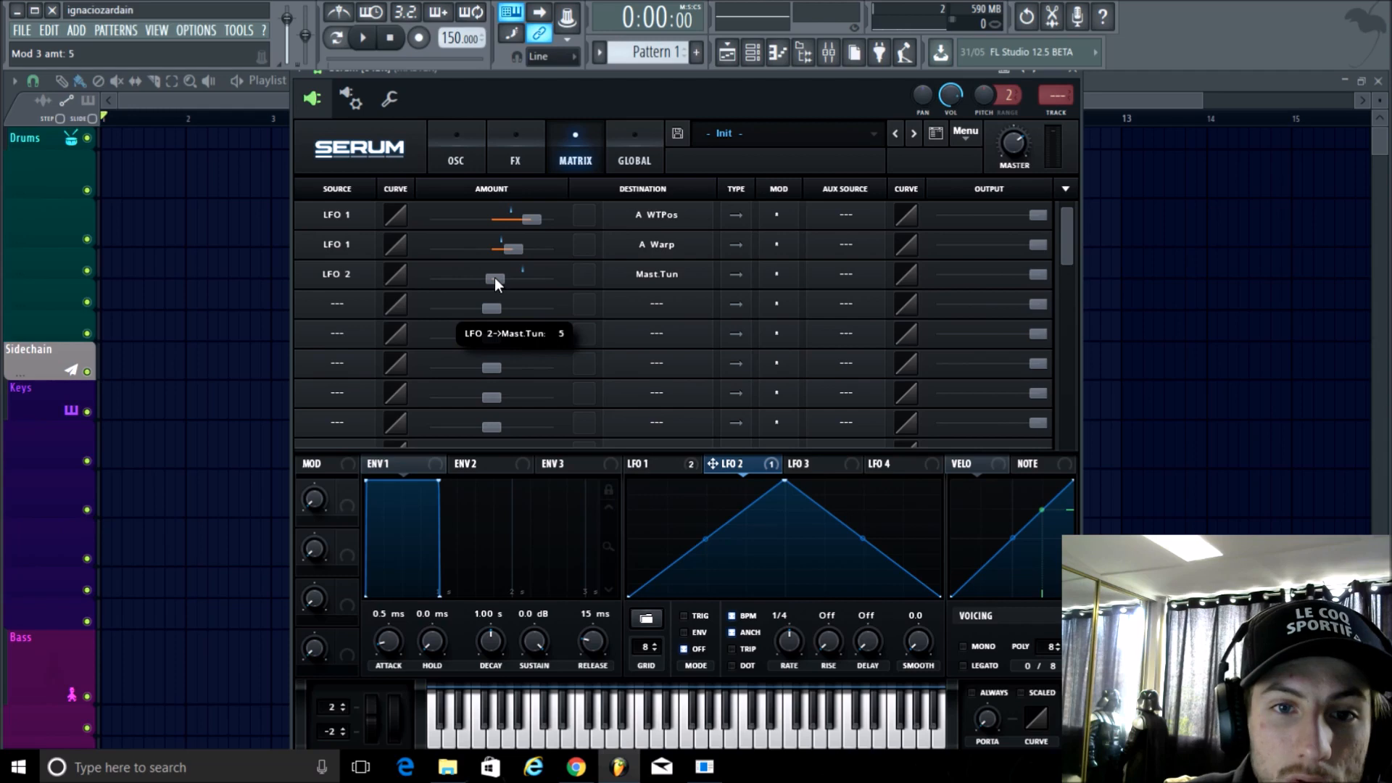
{"action": "left_click_drag", "start_coordinate": [495, 279], "coordinate": [538, 276]}
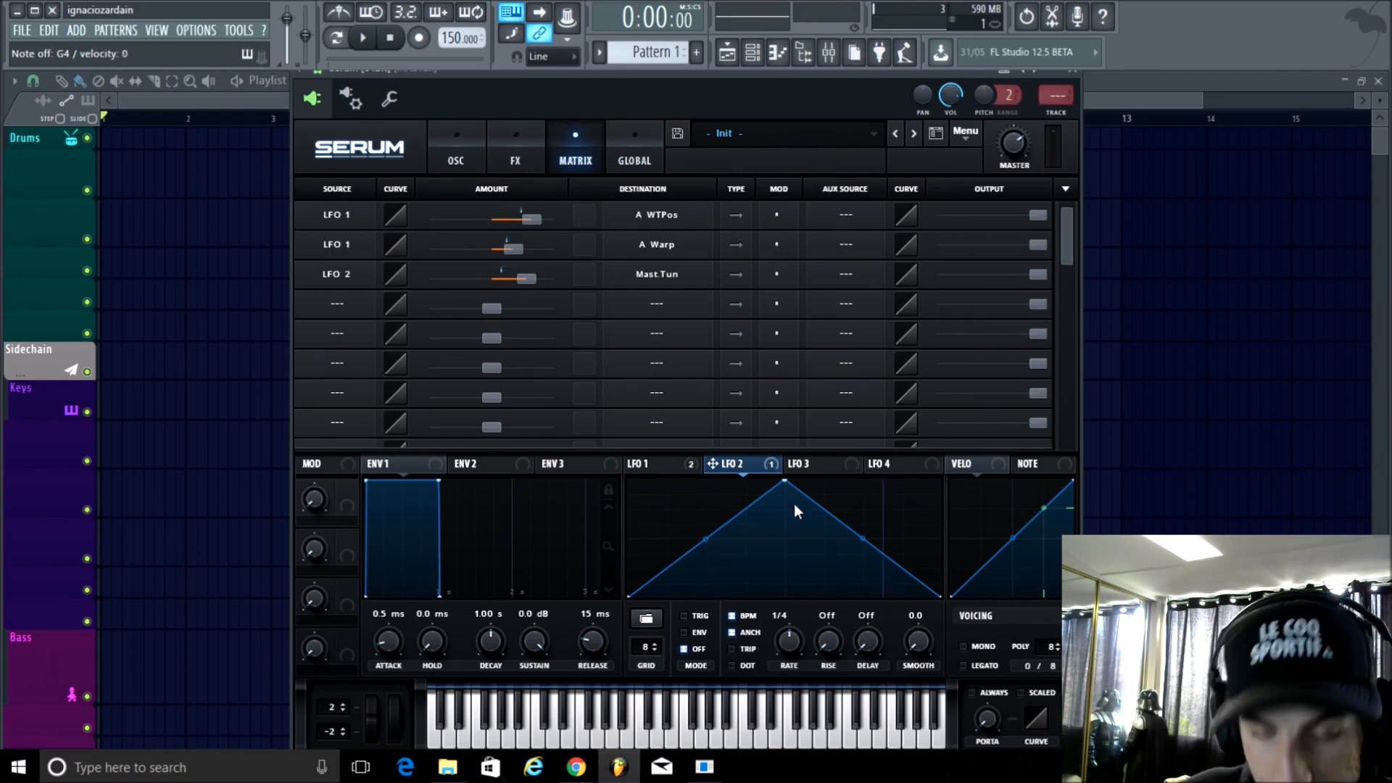
{"action": "left_click", "coordinate": [511, 283]}
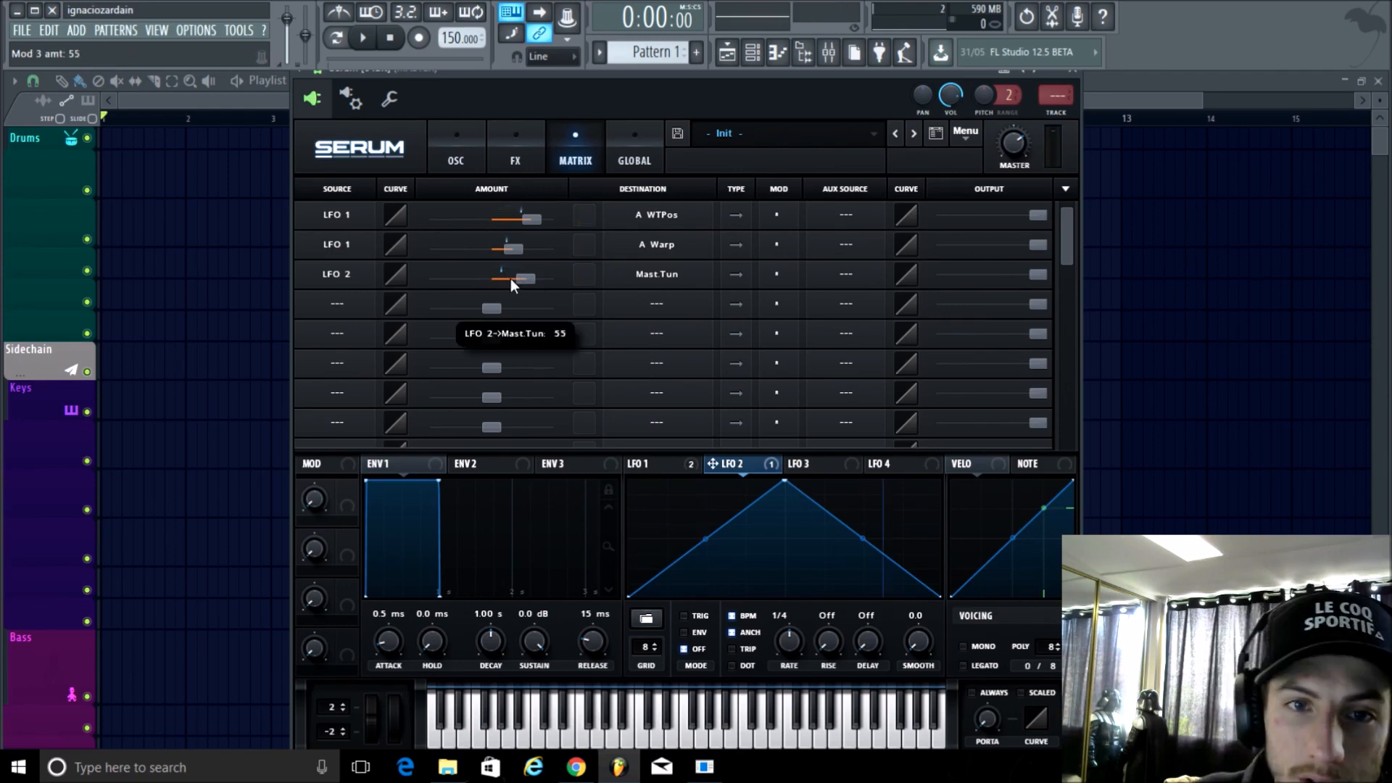
{"action": "mouse_move", "coordinate": [511, 283]}
{"action": "left_mouse_down"}
{"action": "mouse_move", "coordinate": [478, 268]}
{"action": "mouse_move", "coordinate": [499, 280]}
{"action": "left_mouse_up"}
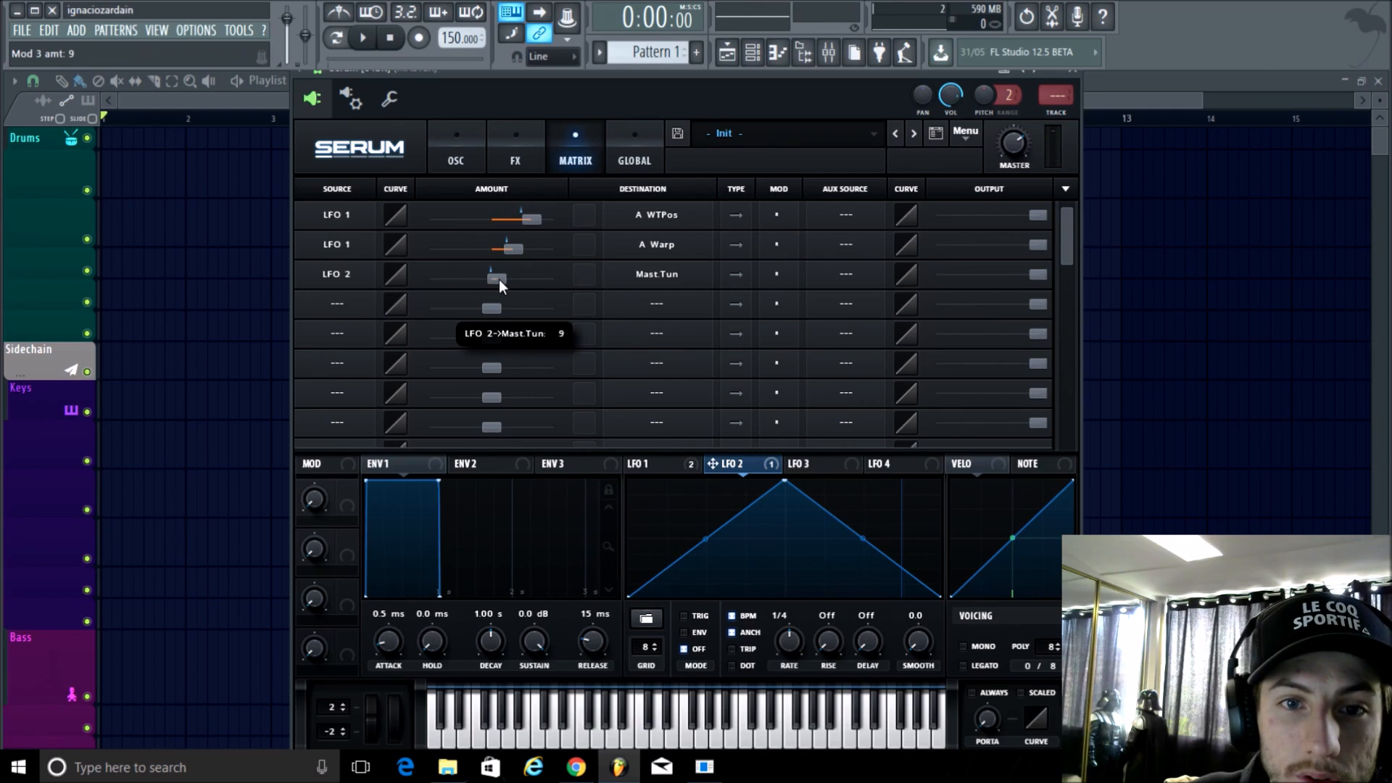
Set LFO 2 to trigger mode with a one-bar rate, and shape it as an outward-curved rise peaking at the end
{"action": "left_click", "coordinate": [686, 615]}
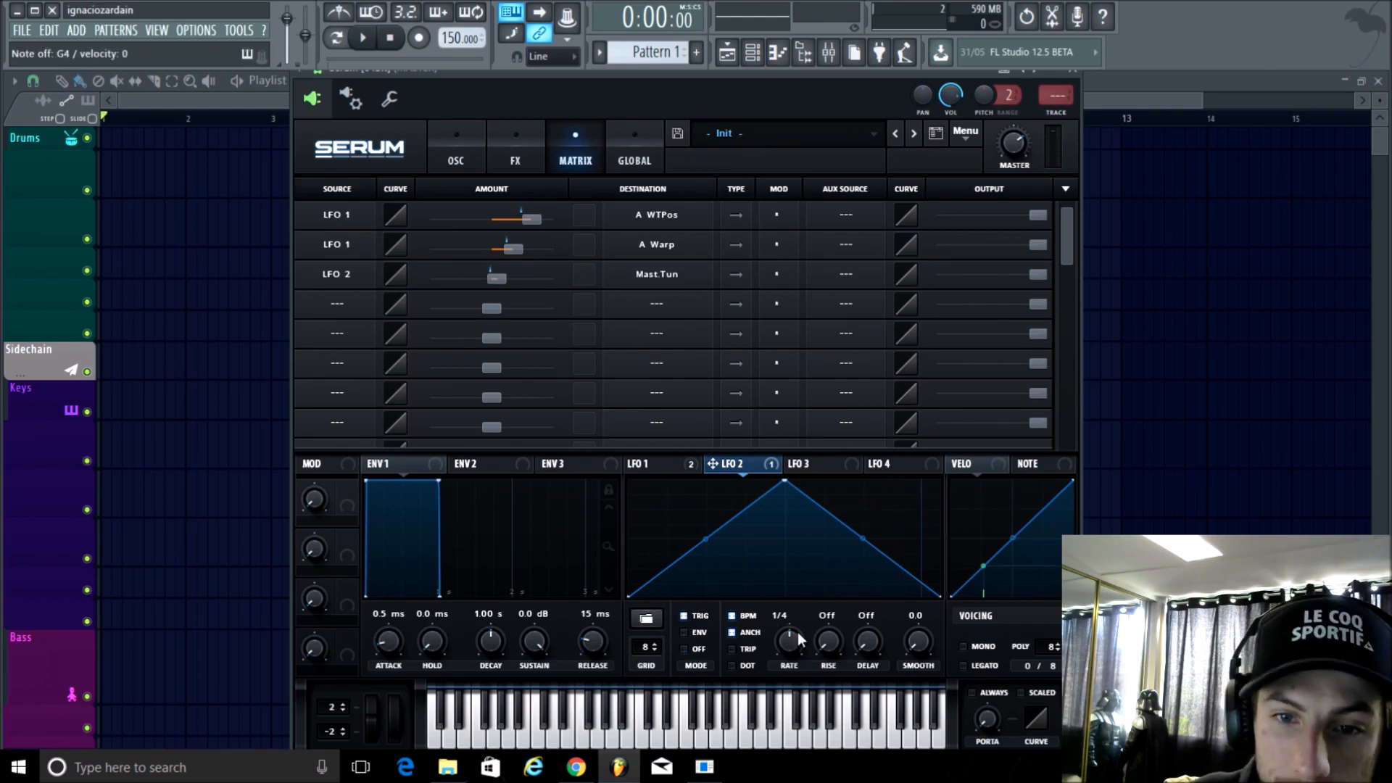
{"action": "left_click_drag", "start_coordinate": [800, 639], "coordinate": [799, 629]}
{"action": "left_click_drag", "start_coordinate": [786, 481], "coordinate": [943, 520]}
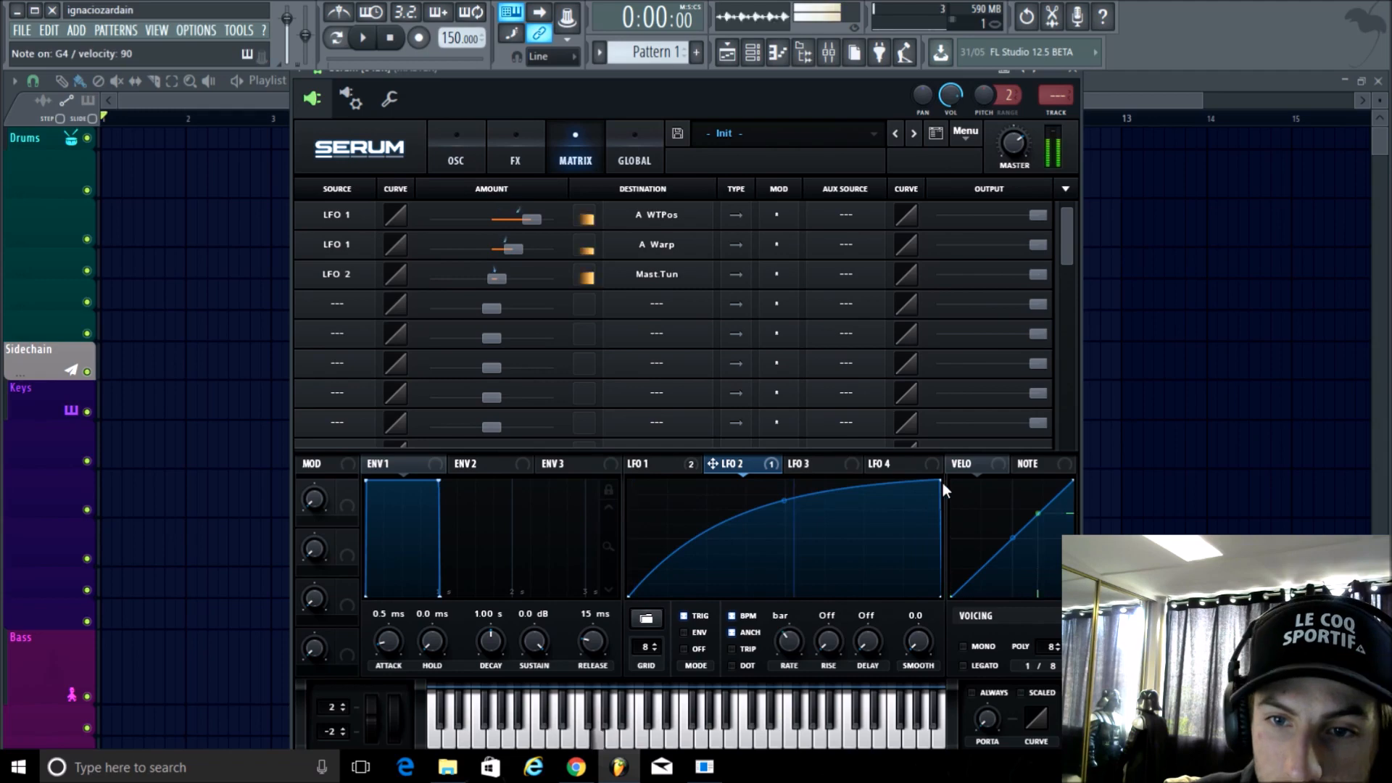
Try an LFO 2 shape with an immediate peak and outward-curved fall, and move the peak back to the end
{"action": "left_click", "coordinate": [647, 464]}
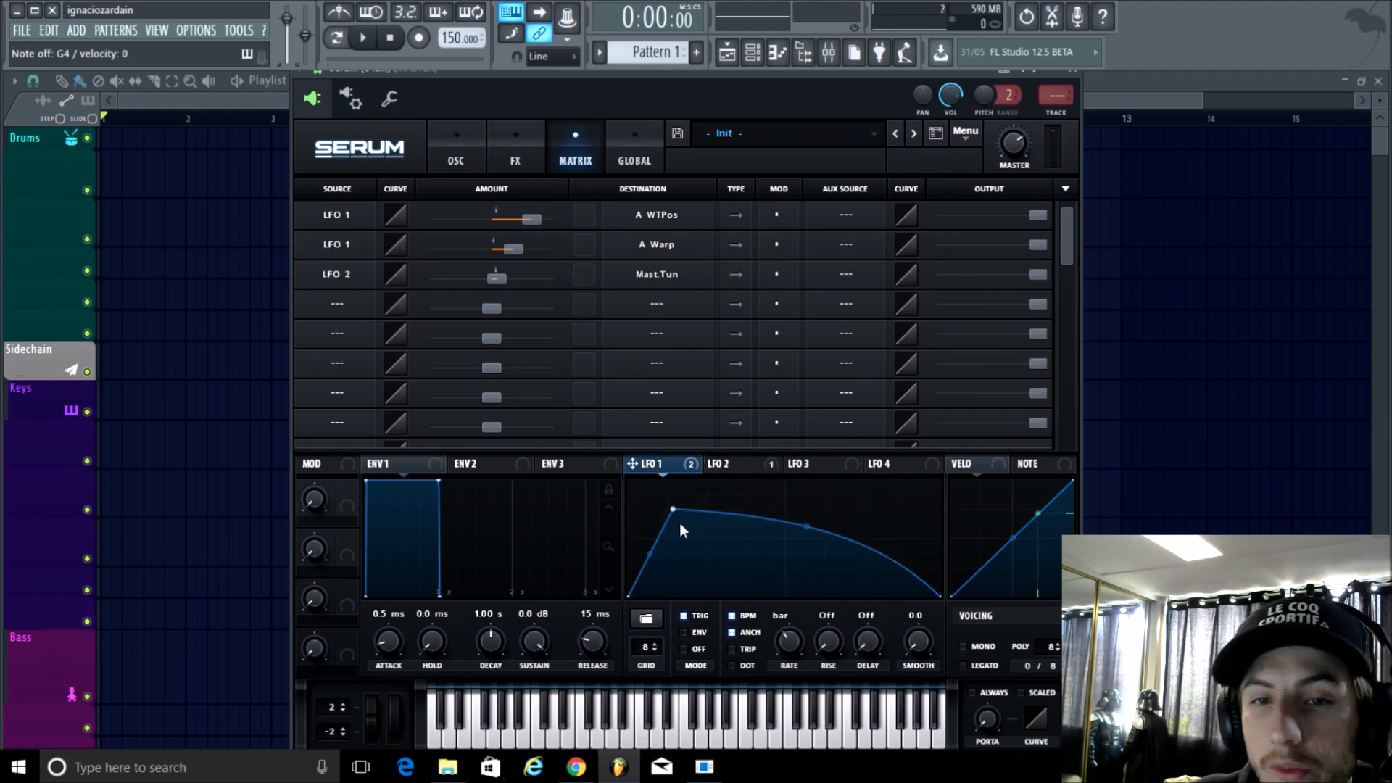
{"action": "left_click", "coordinate": [725, 464]}
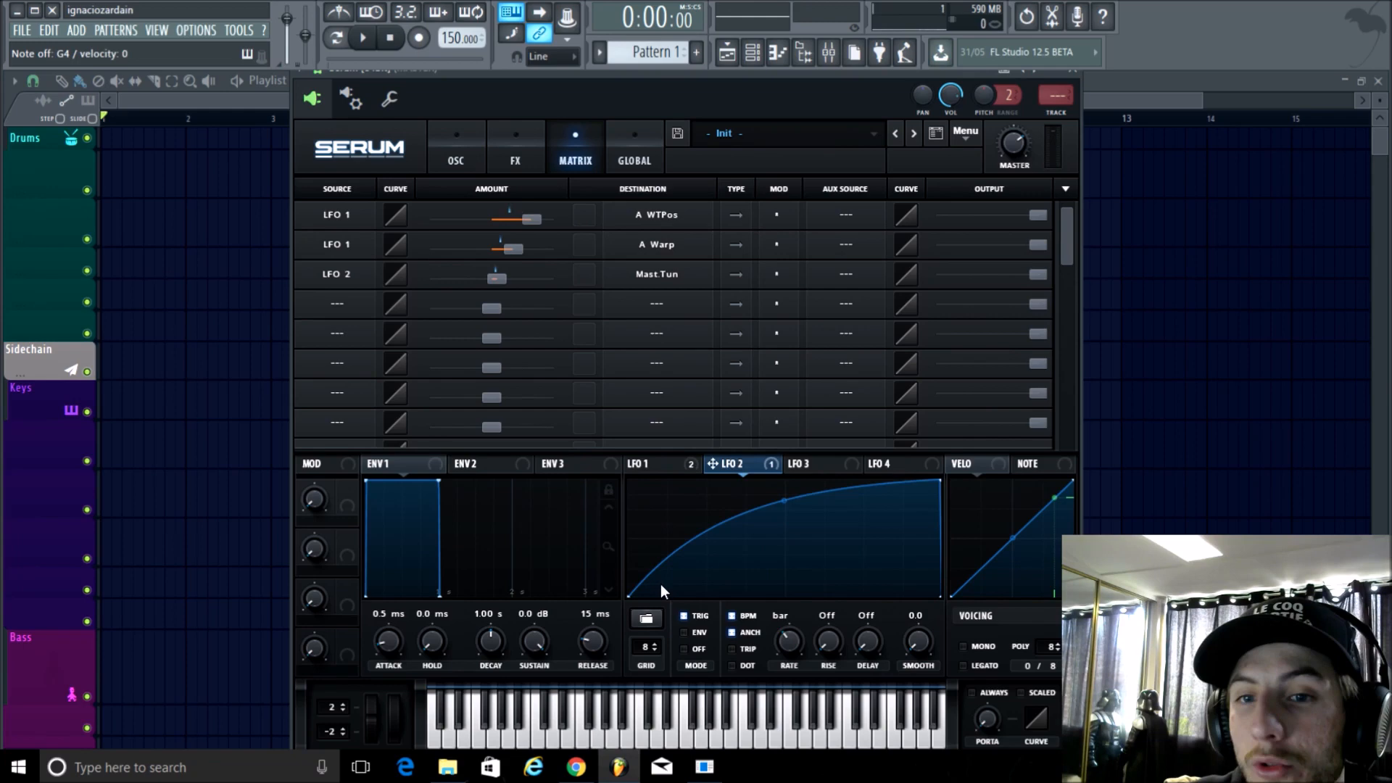
{"action": "left_click_drag", "start_coordinate": [940, 480], "coordinate": [519, 367]}
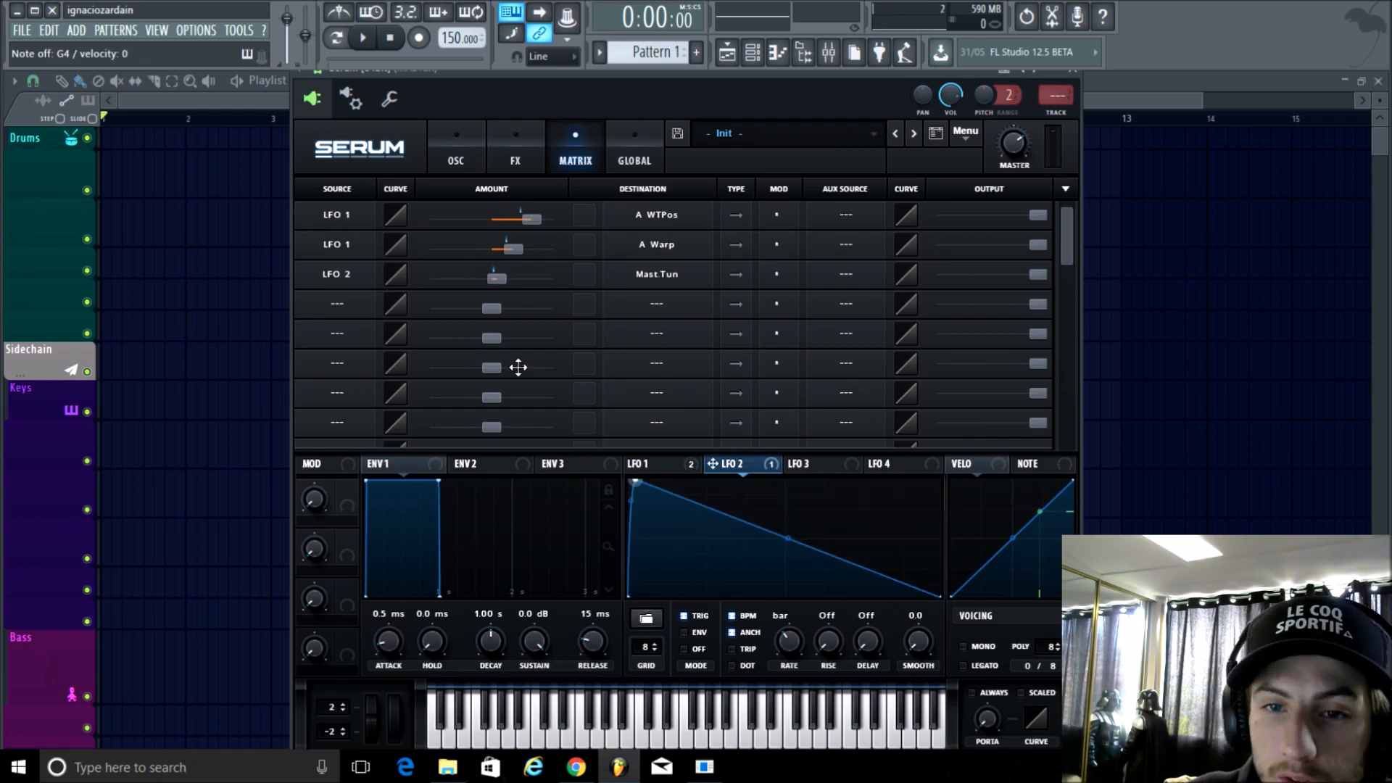
{"action": "left_click_drag", "start_coordinate": [783, 542], "coordinate": [784, 528]}
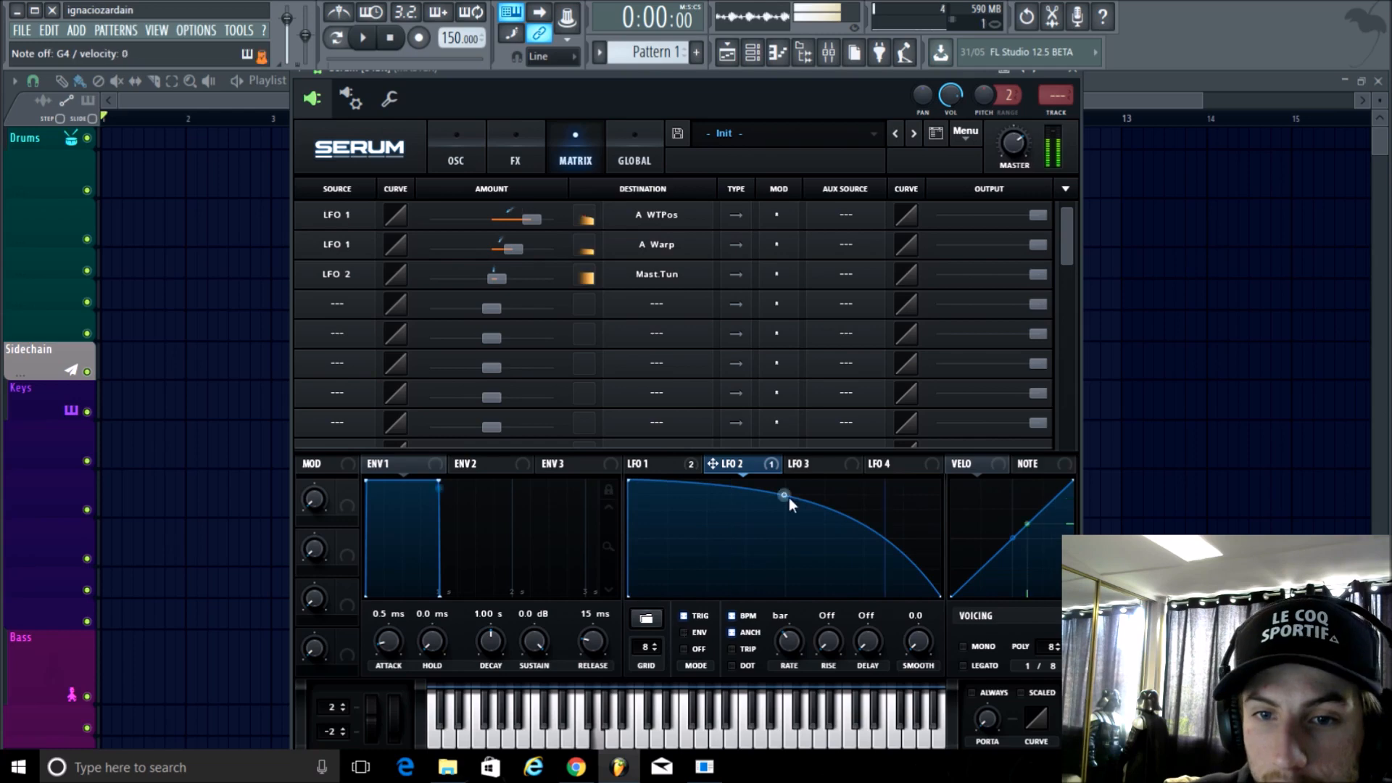
{"action": "left_click_drag", "start_coordinate": [631, 484], "coordinate": [1125, 300]}
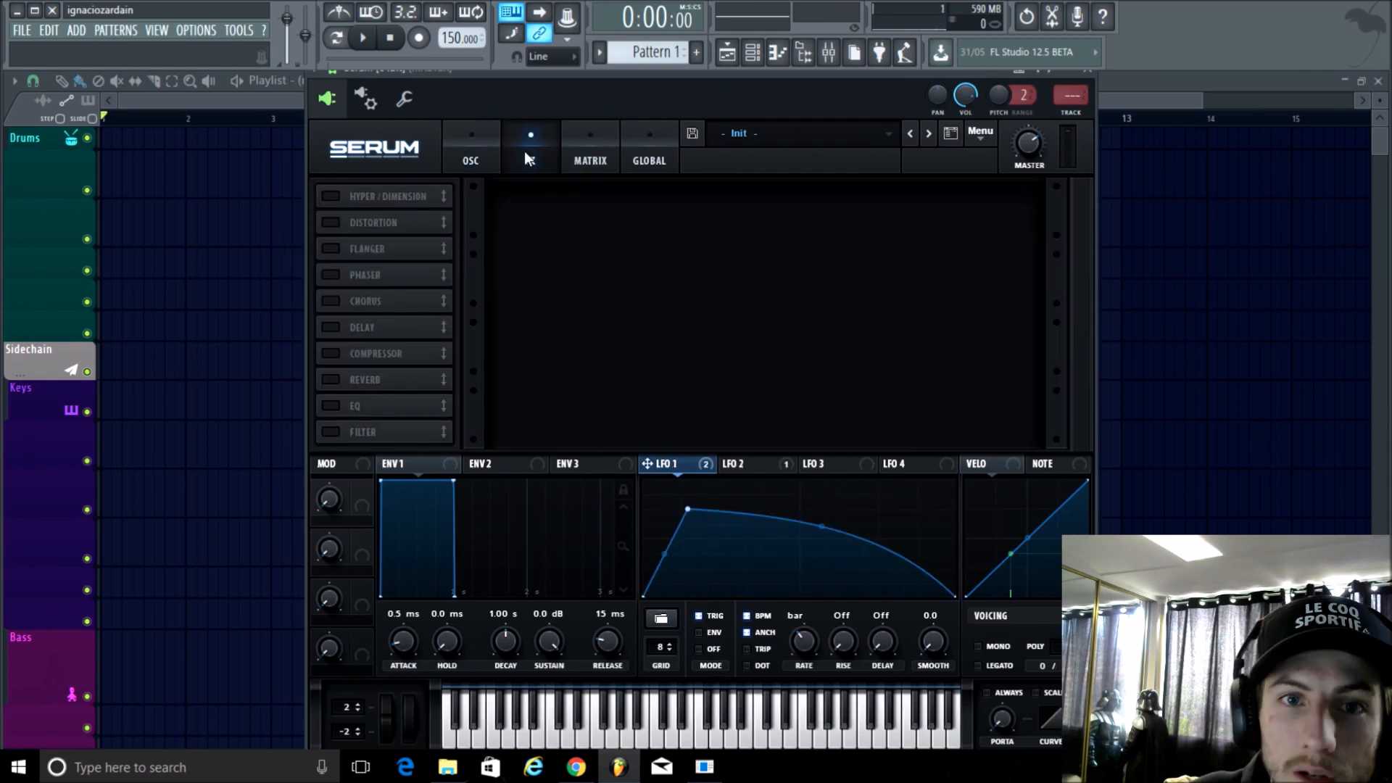
Enable Hyper/Dimension with about 36% hyper mix, and Tube distortion with its filter at 1938 and 5.0
{"action": "left_click", "coordinate": [331, 196]}
{"action": "mouse_move", "coordinate": [593, 215]}
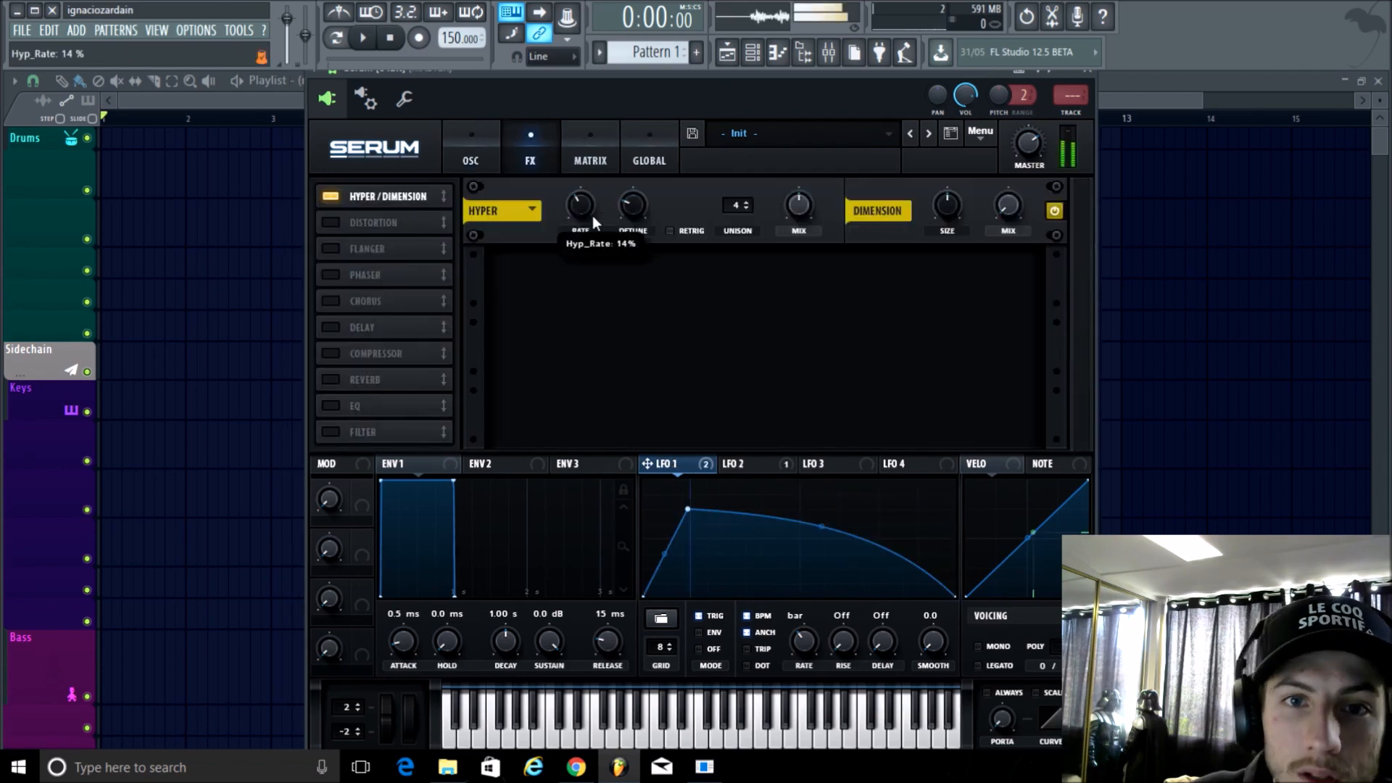
{"action": "mouse_move", "coordinate": [794, 228]}
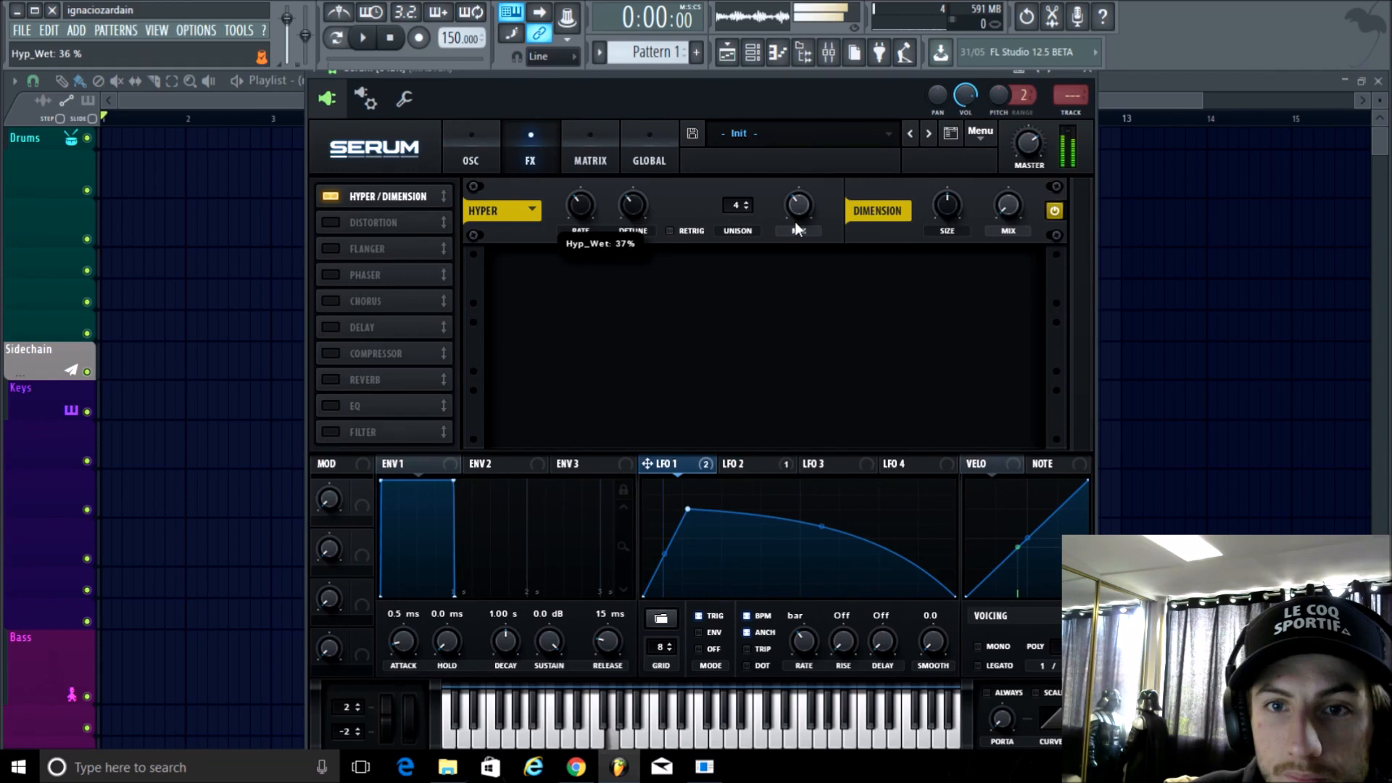
{"action": "left_click", "coordinate": [358, 222]}
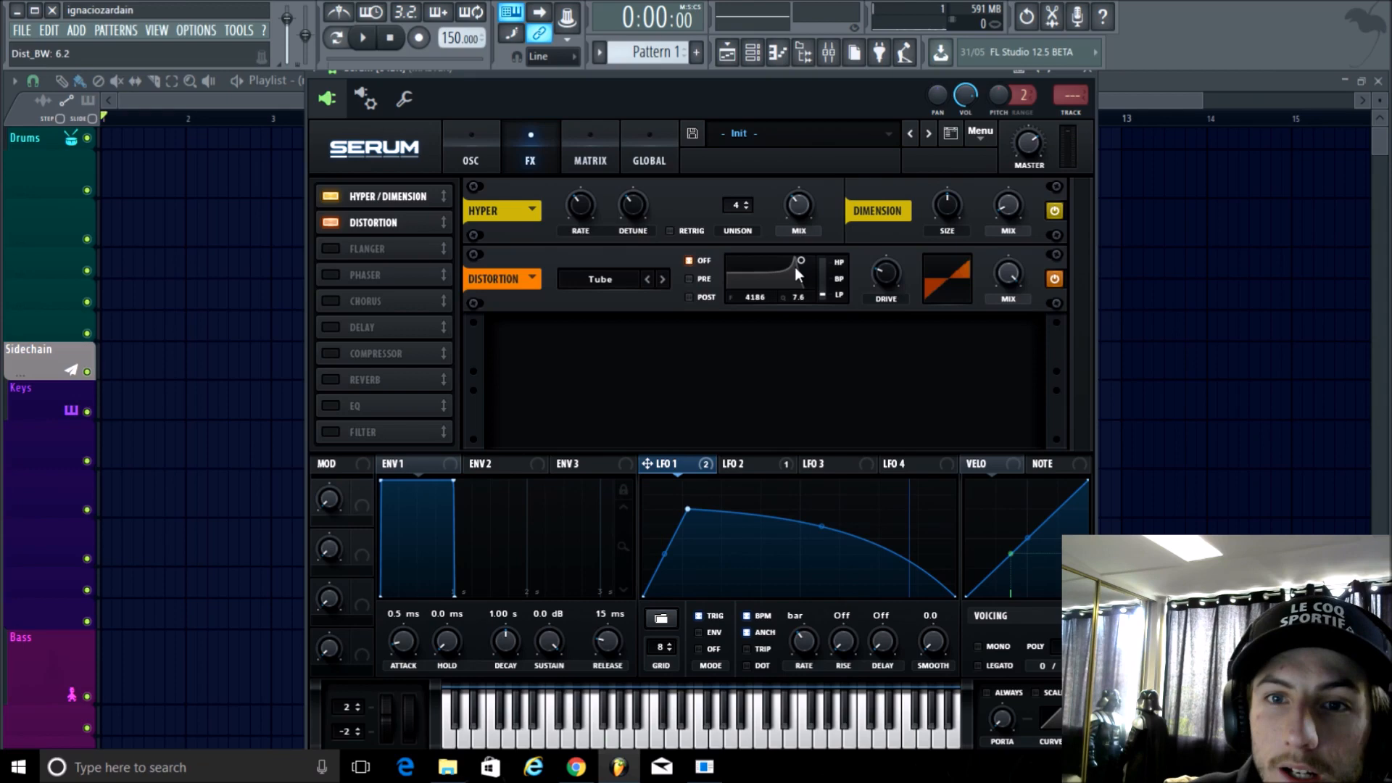
{"action": "left_click_drag", "start_coordinate": [795, 268], "coordinate": [793, 266]}
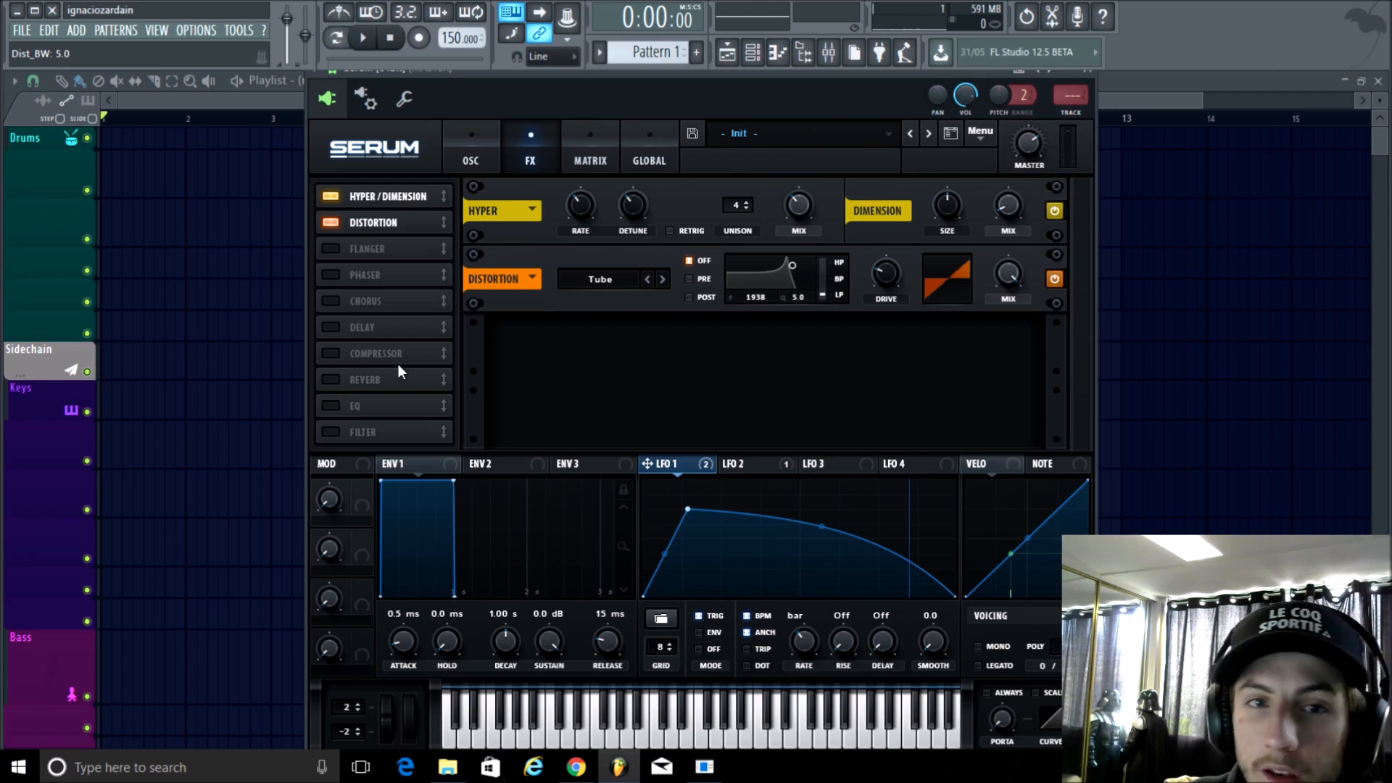
Enable the phaser effect and lower its rate and mix
{"action": "left_click", "coordinate": [328, 275]}
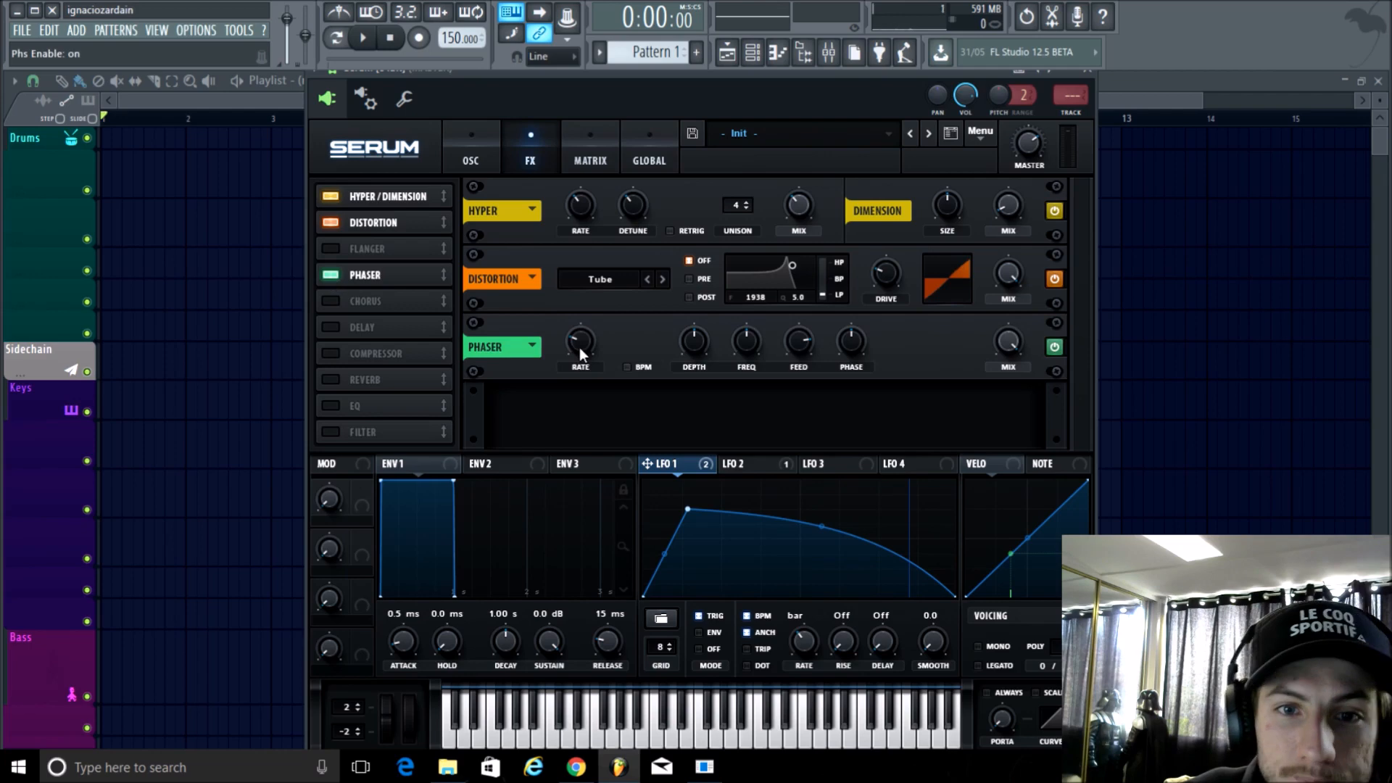
{"action": "left_click_drag", "start_coordinate": [580, 348], "coordinate": [580, 356]}
{"action": "left_click_drag", "start_coordinate": [1011, 344], "coordinate": [1012, 351]}
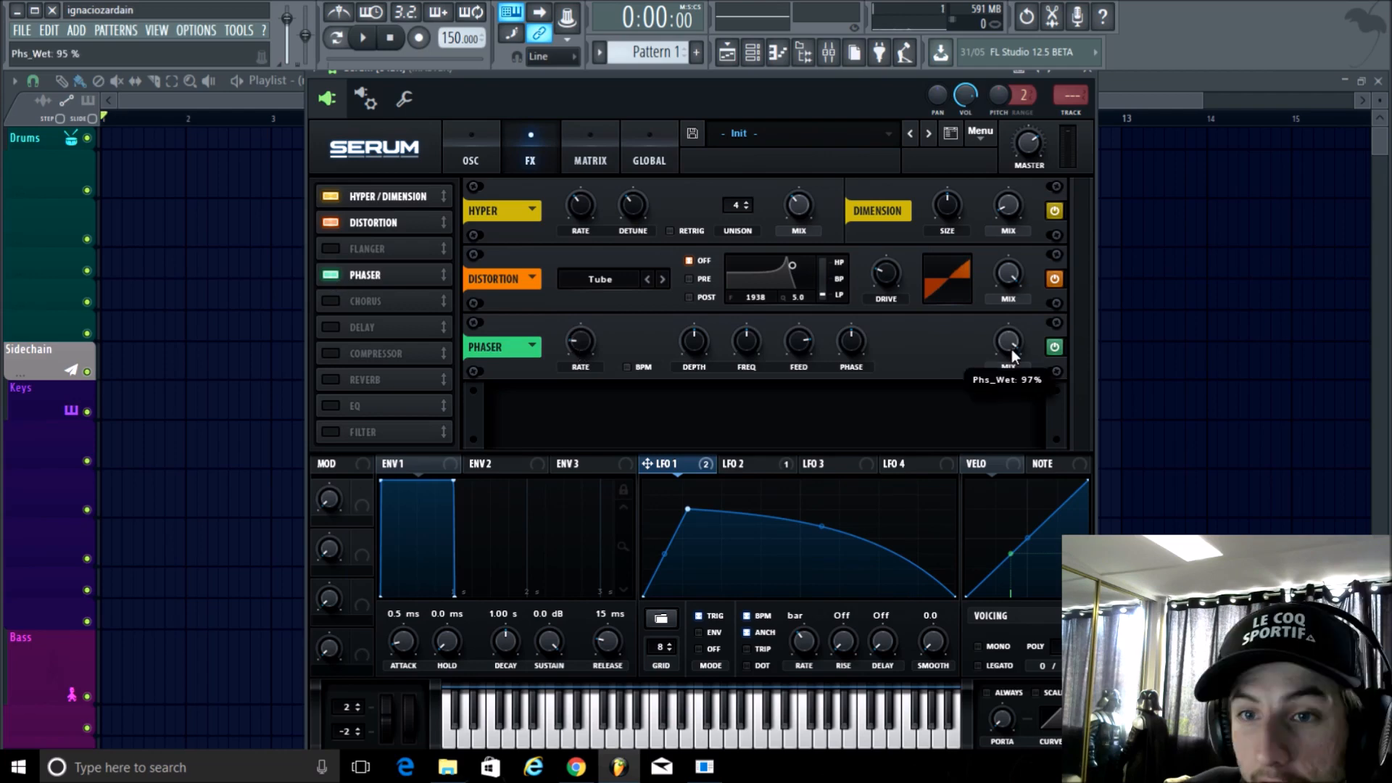
Set the phaser frequency to 67 Hz and modulate it with a one-bar triggered LFO 3 shaped with an early peak and outward-curved fall
{"action": "left_click", "coordinate": [826, 467]}
{"action": "left_click_drag", "start_coordinate": [732, 350], "coordinate": [731, 389]}
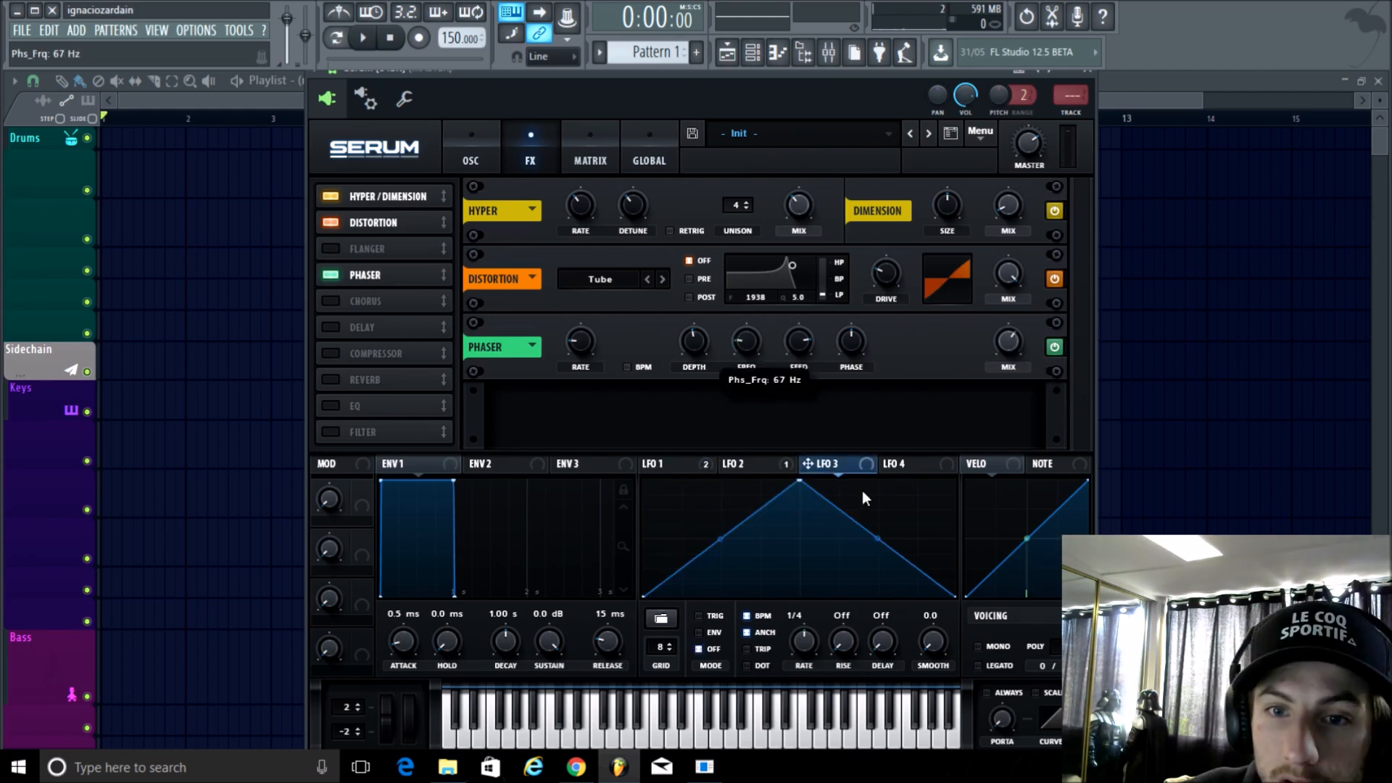
{"action": "left_click_drag", "start_coordinate": [825, 465], "coordinate": [747, 341]}
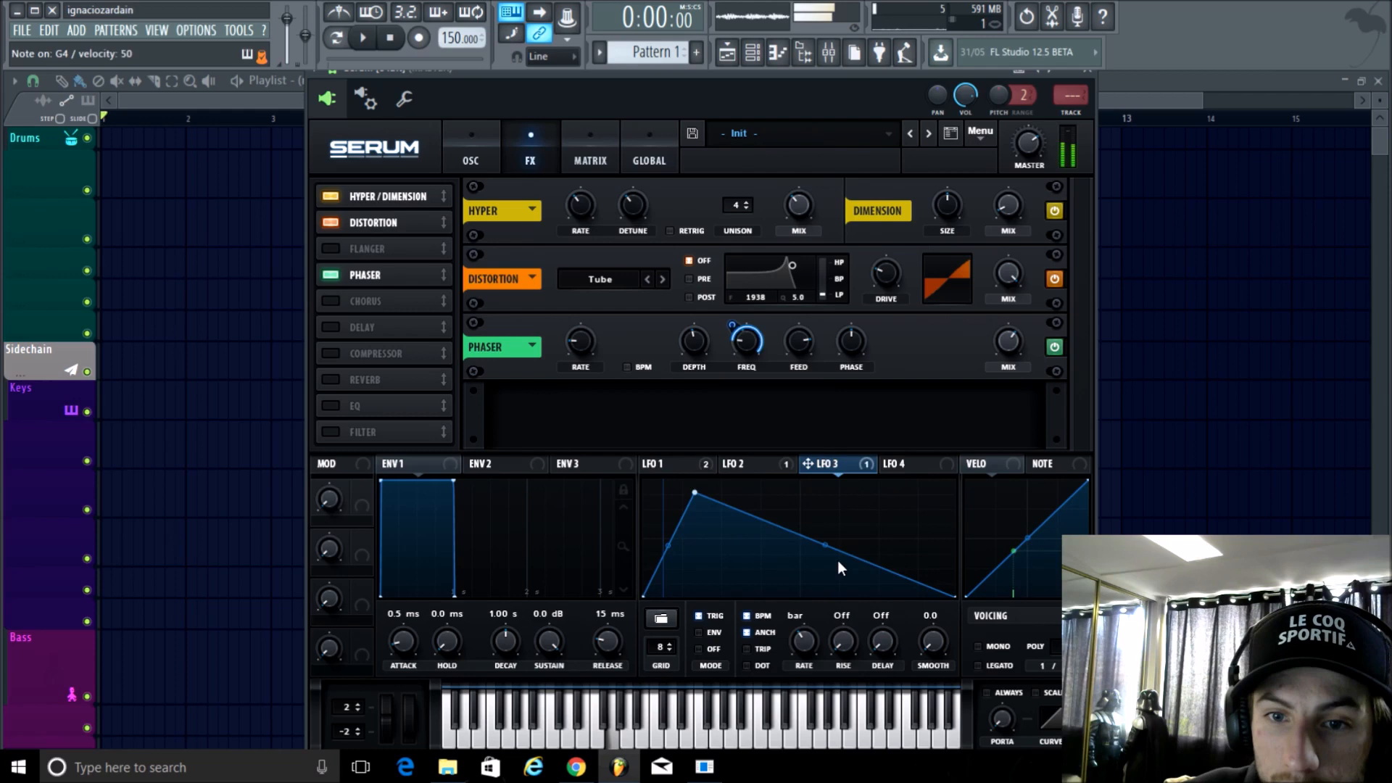
{"action": "left_click_drag", "start_coordinate": [839, 565], "coordinate": [834, 507]}
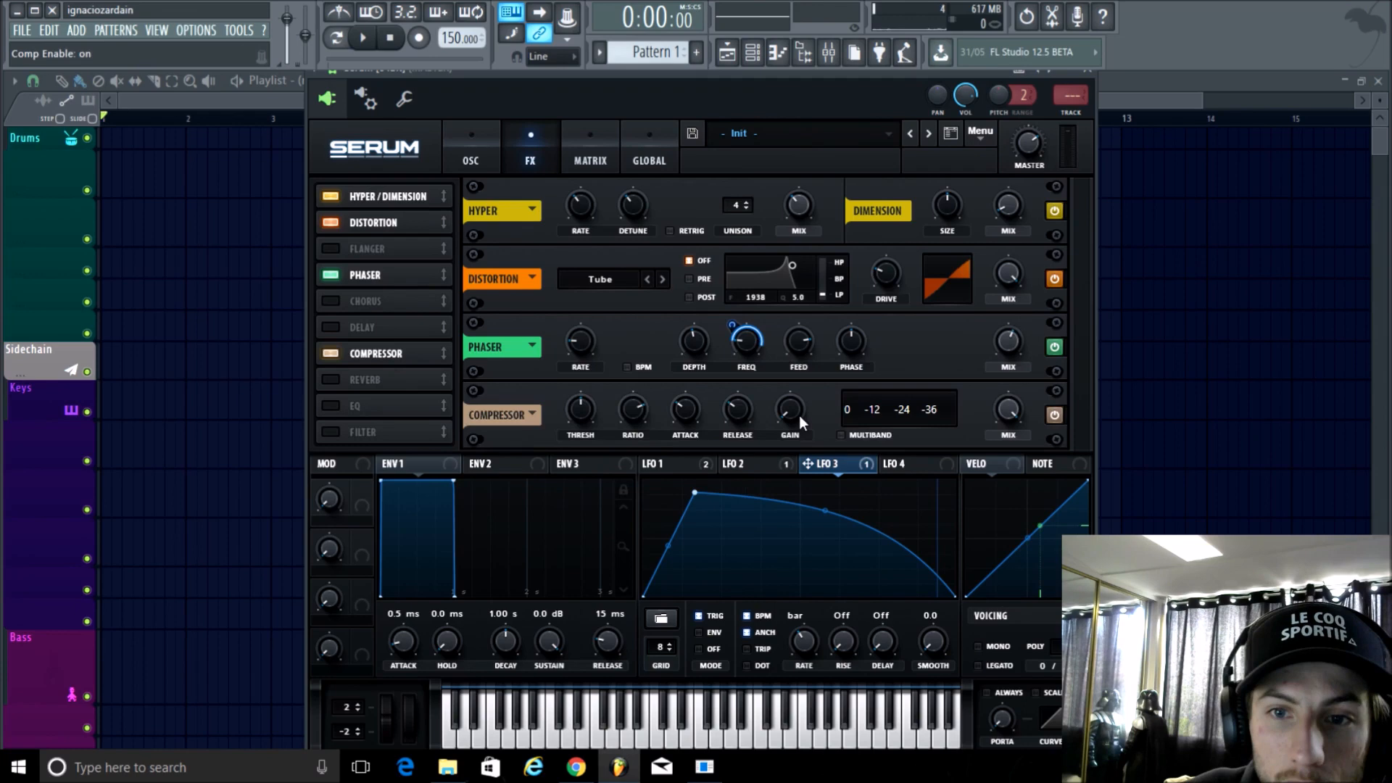
Enable the compressor in multiband mode and the EQ with both bands set to Peak
{"action": "left_click", "coordinate": [841, 435]}
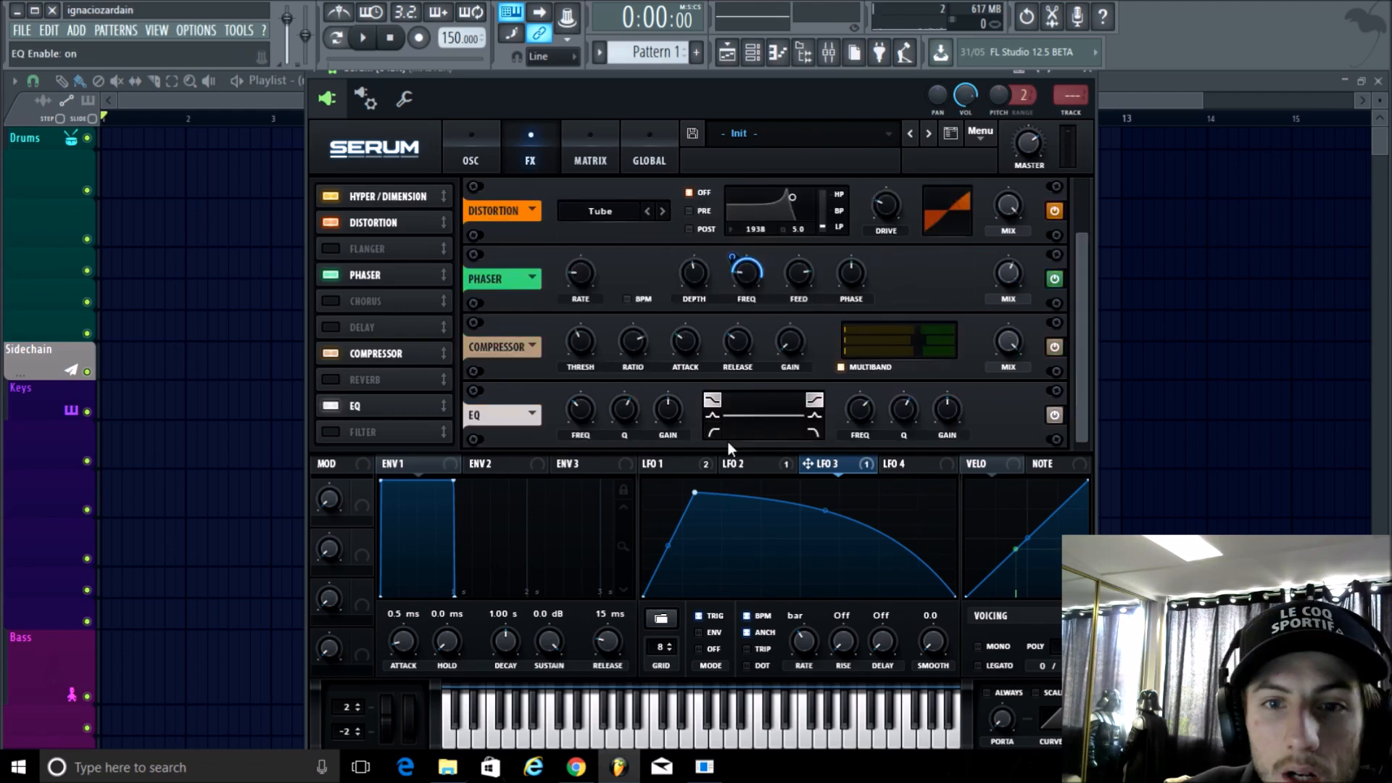
{"action": "left_click", "coordinate": [713, 416]}
{"action": "left_click", "coordinate": [814, 416]}
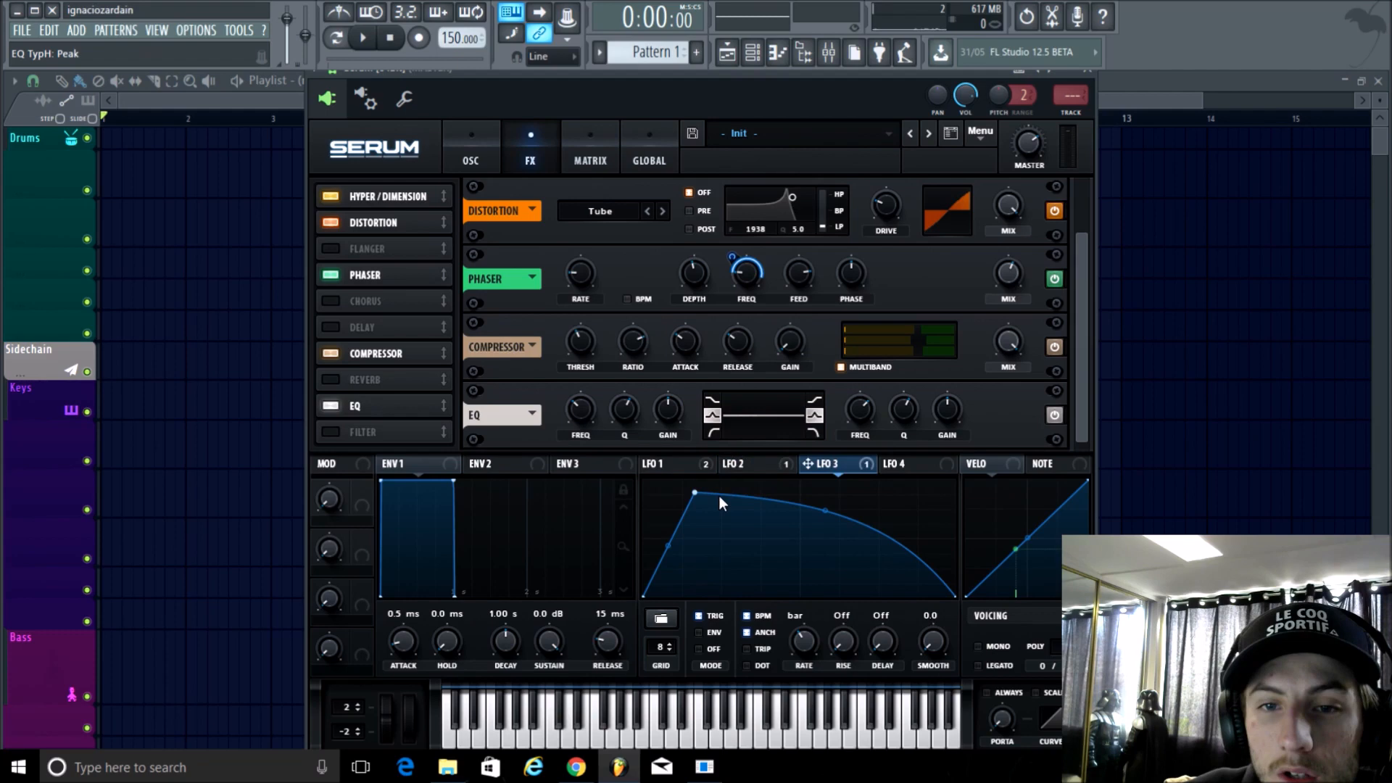
Assign LFO 1 to the frequencies of both EQ bands and raise the band gains slightly
{"action": "left_click_drag", "start_coordinate": [652, 463], "coordinate": [580, 410]}
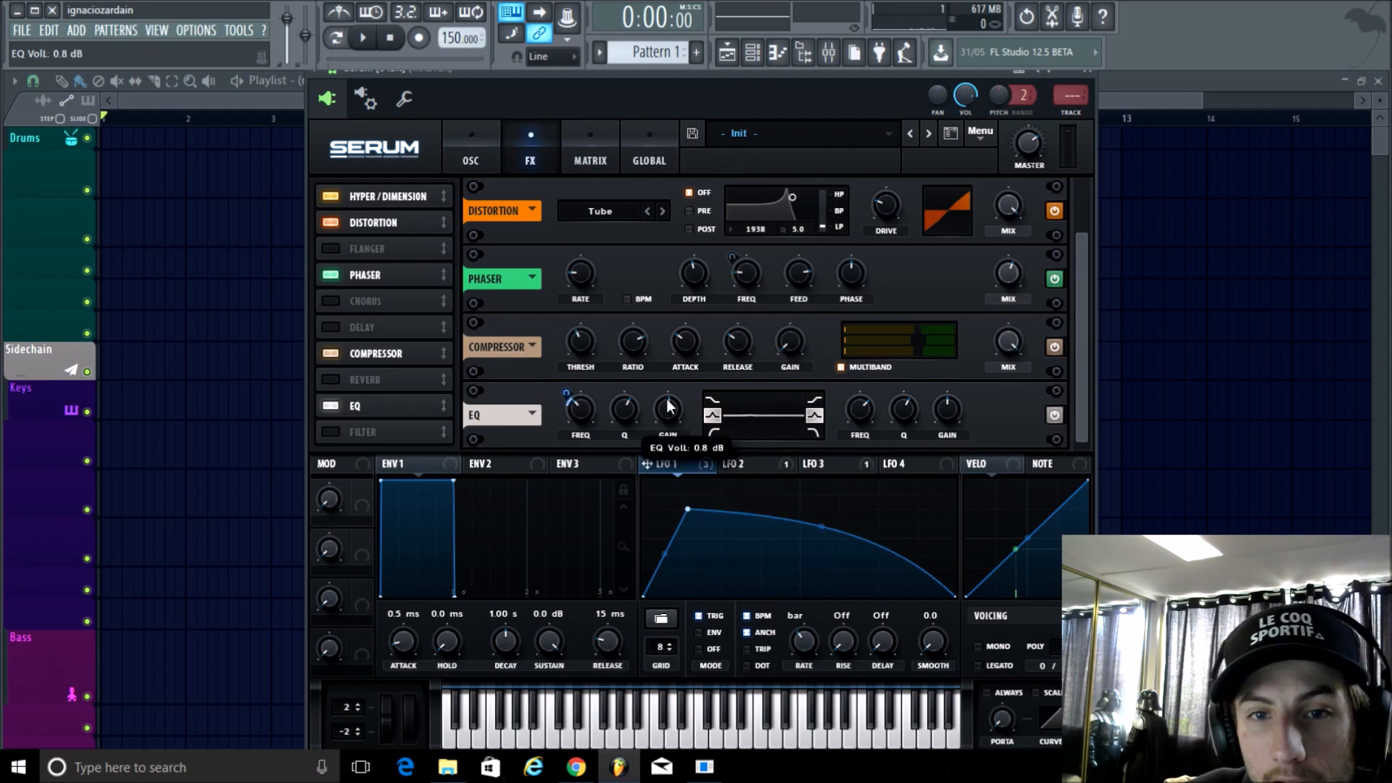
{"action": "left_click_drag", "start_coordinate": [667, 399], "coordinate": [669, 375]}
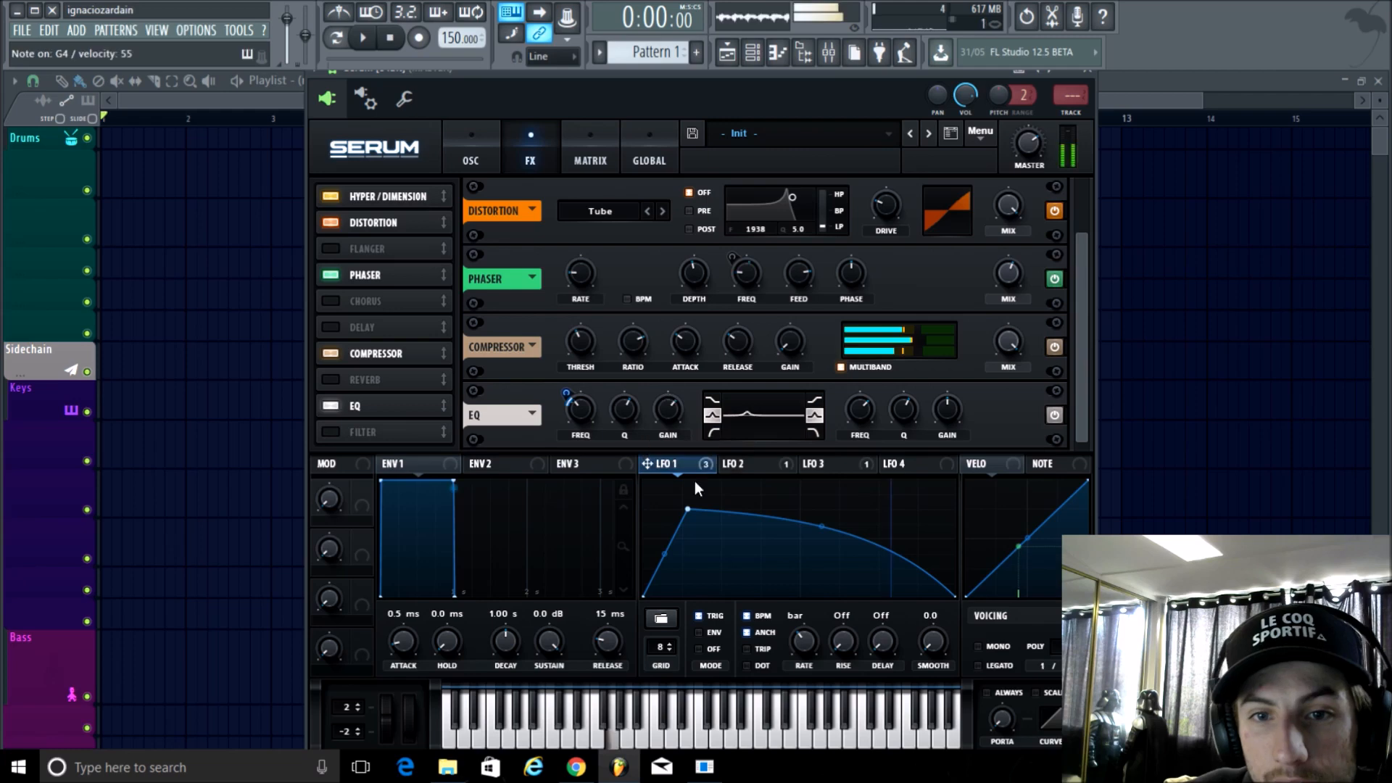
{"action": "left_click_drag", "start_coordinate": [653, 464], "coordinate": [859, 407]}
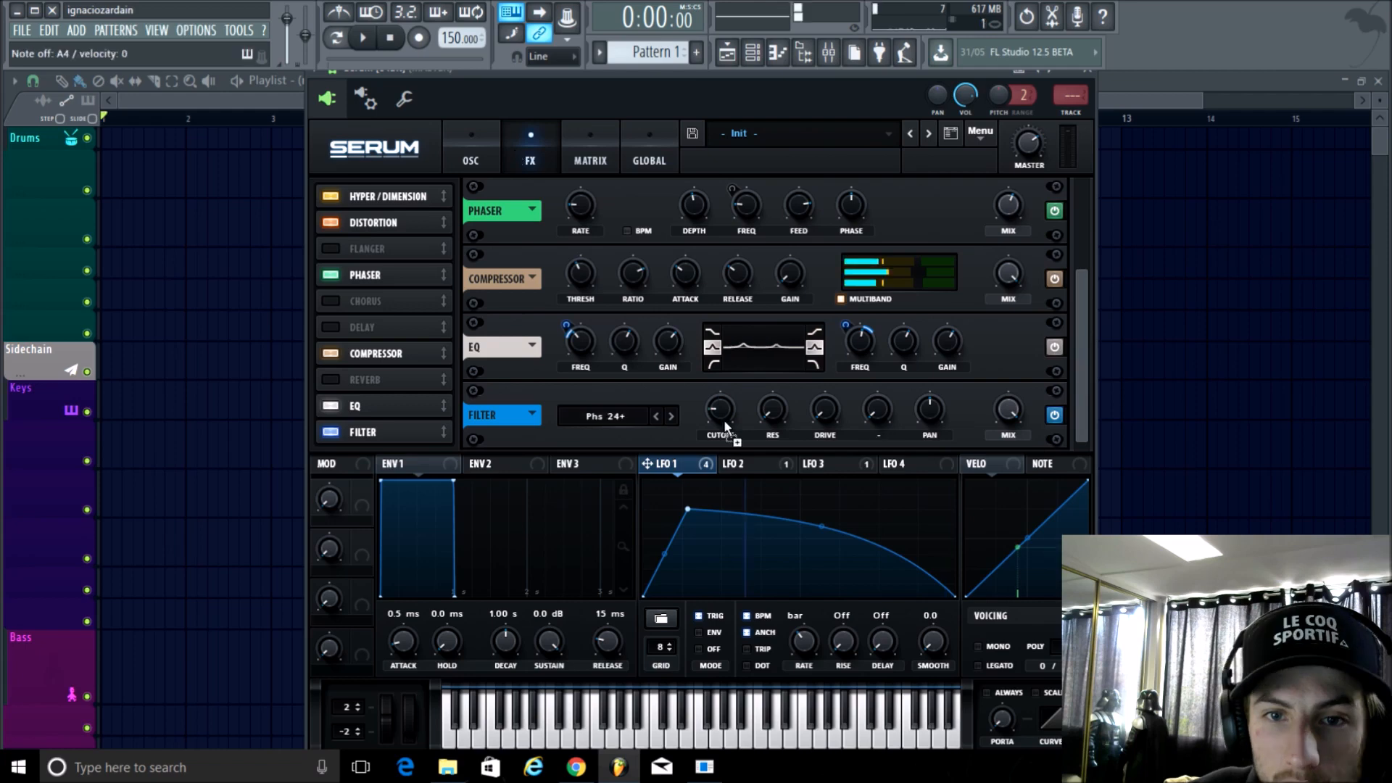
Enable the Phs 24+ filter effect, assign LFO 1 to its cutoff and resonance, and set its mix to 86%
{"action": "left_click_drag", "start_coordinate": [725, 427], "coordinate": [721, 427]}
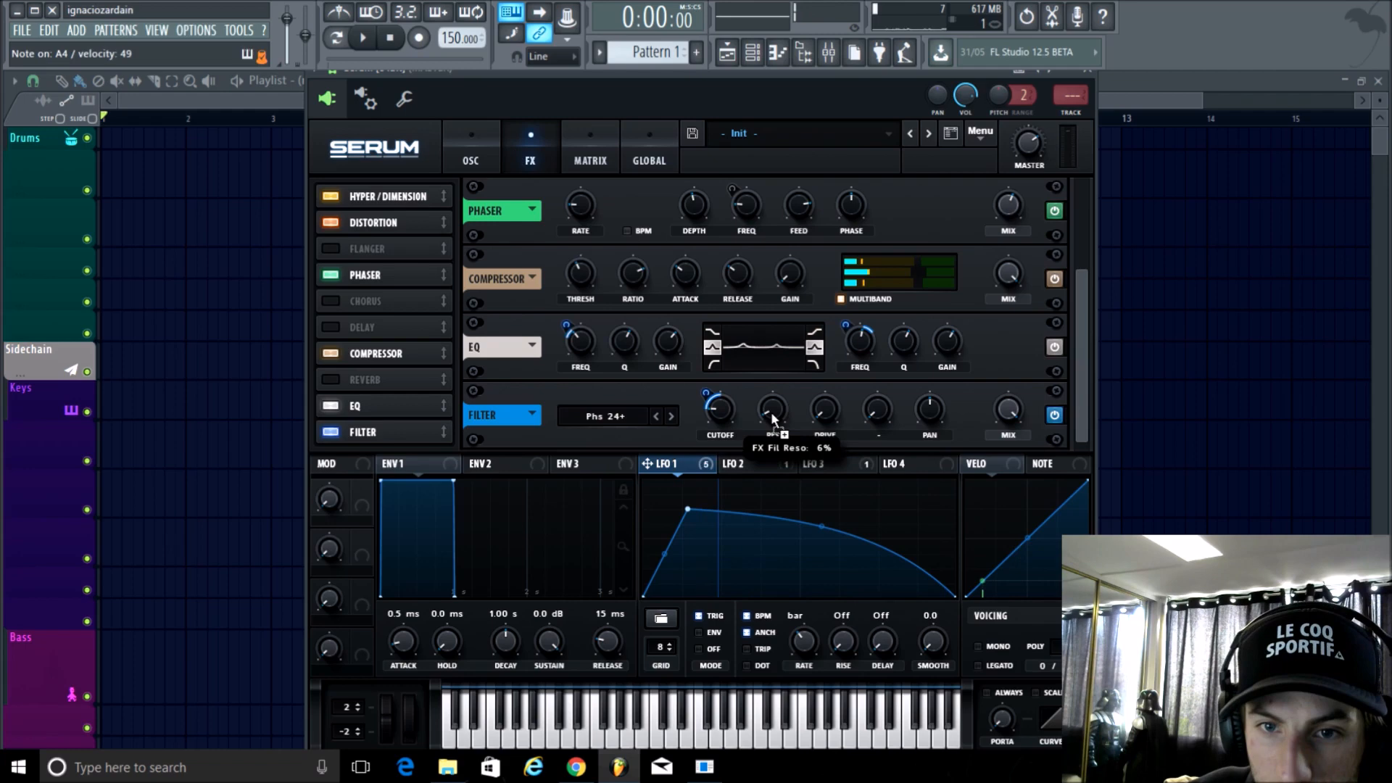
{"action": "left_click_drag", "start_coordinate": [772, 412], "coordinate": [771, 412]}
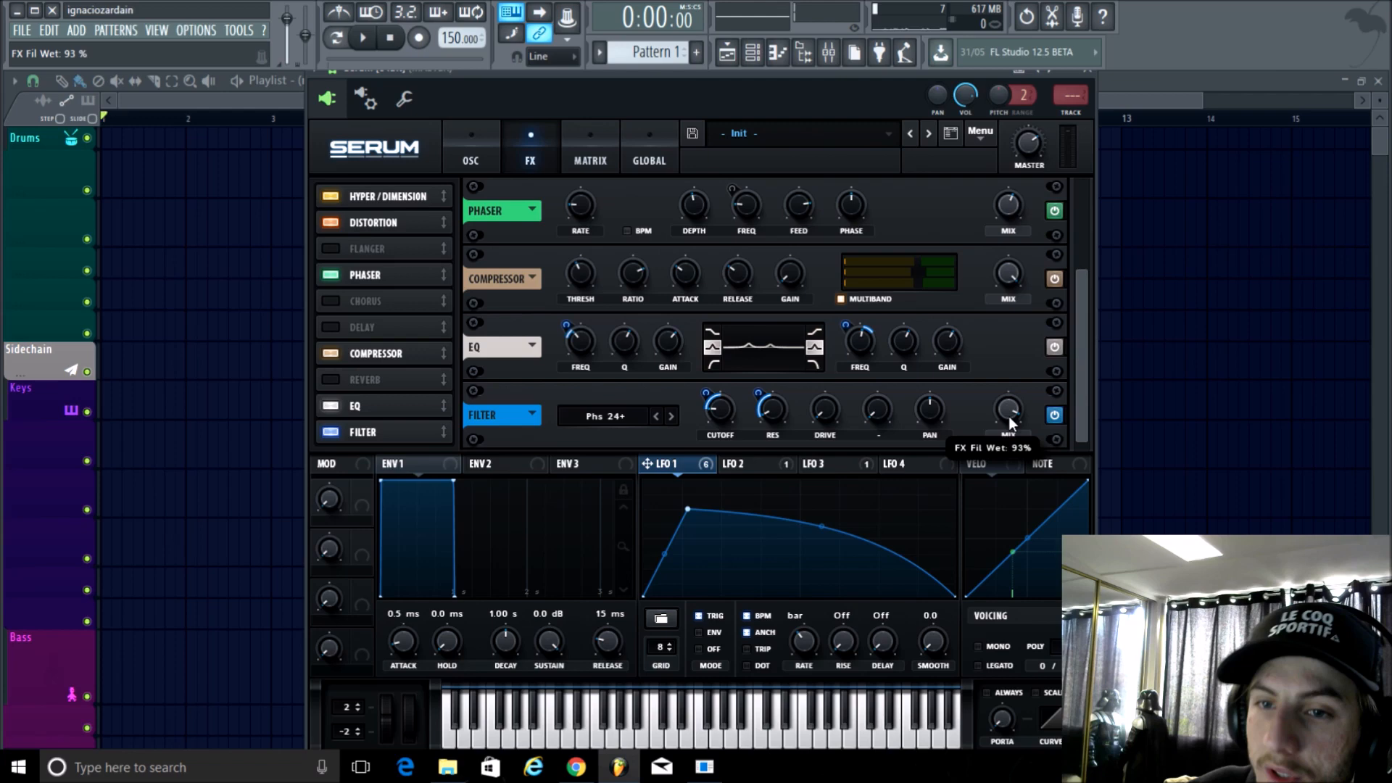
{"action": "left_click_drag", "start_coordinate": [1008, 416], "coordinate": [1008, 421]}
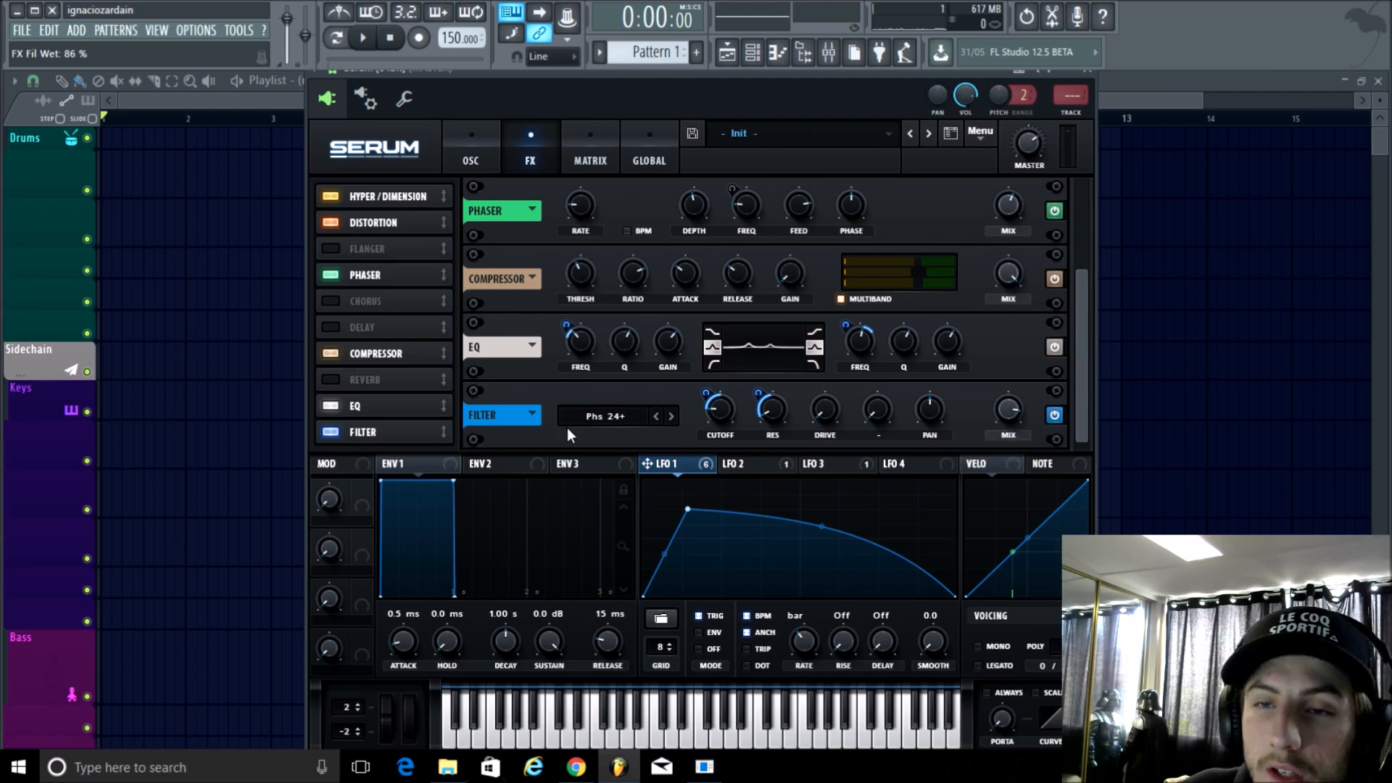
{"action": "left_click_drag", "start_coordinate": [1083, 290], "coordinate": [1094, 180]}
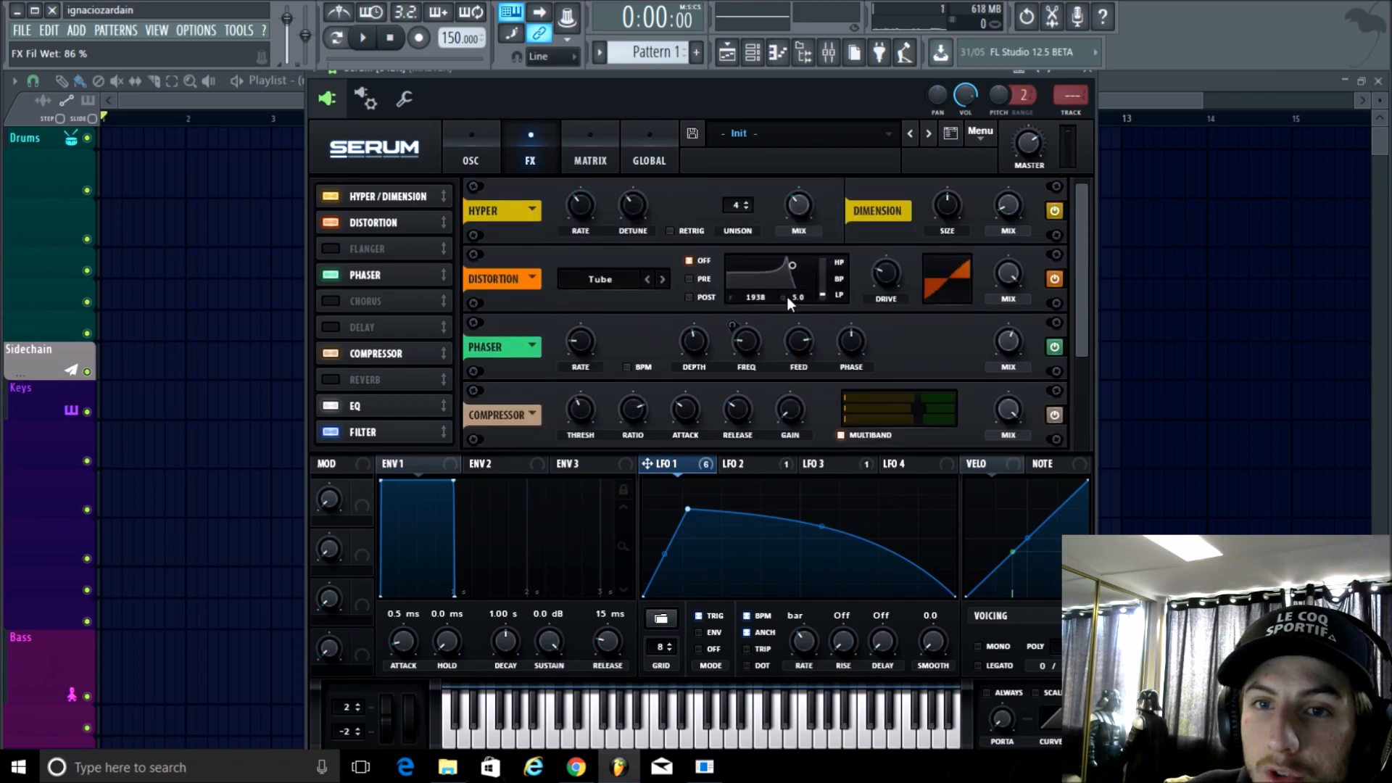
Set the distortion's filter to 4520 Hz with a Q of 4.2 and its mix to 95%
{"action": "left_click_drag", "start_coordinate": [1003, 279], "coordinate": [1002, 283]}
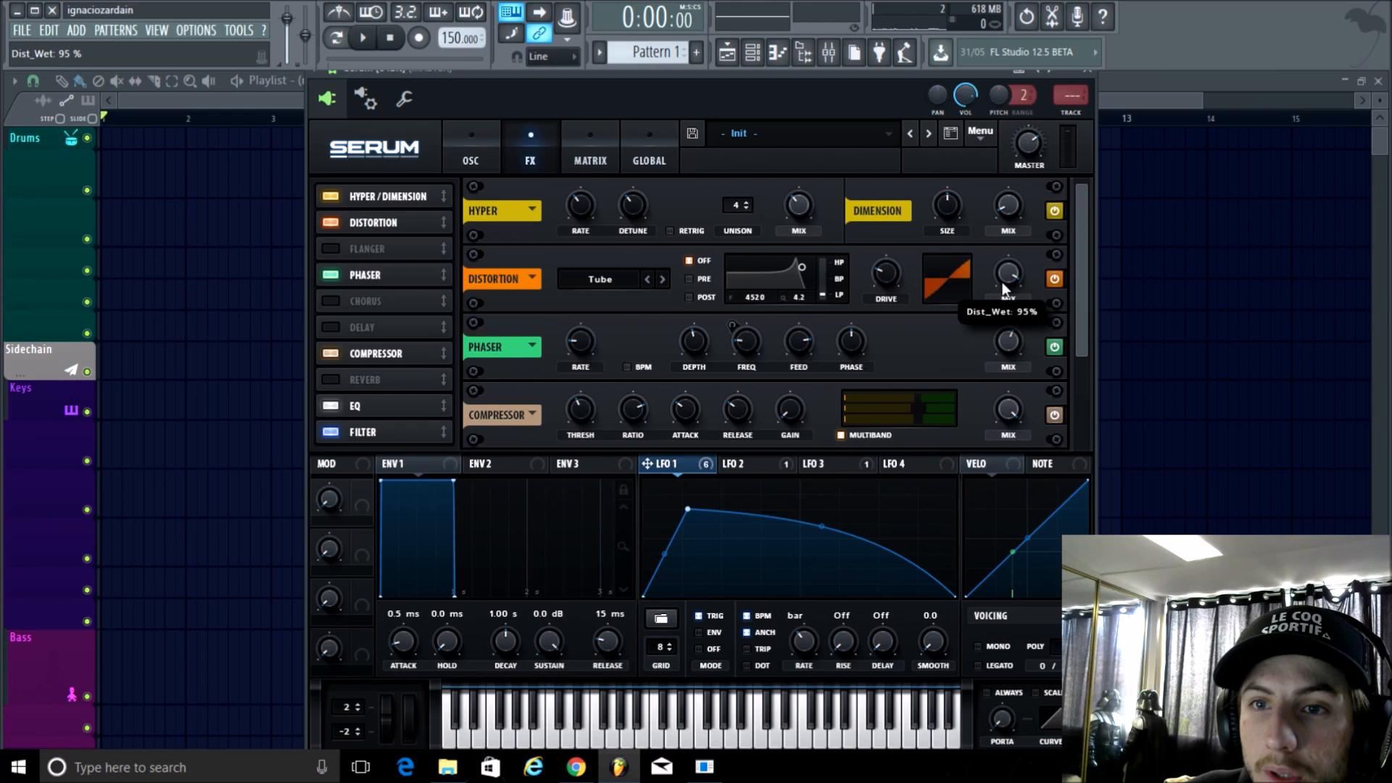
{"action": "left_click_drag", "start_coordinate": [1080, 265], "coordinate": [1080, 341]}
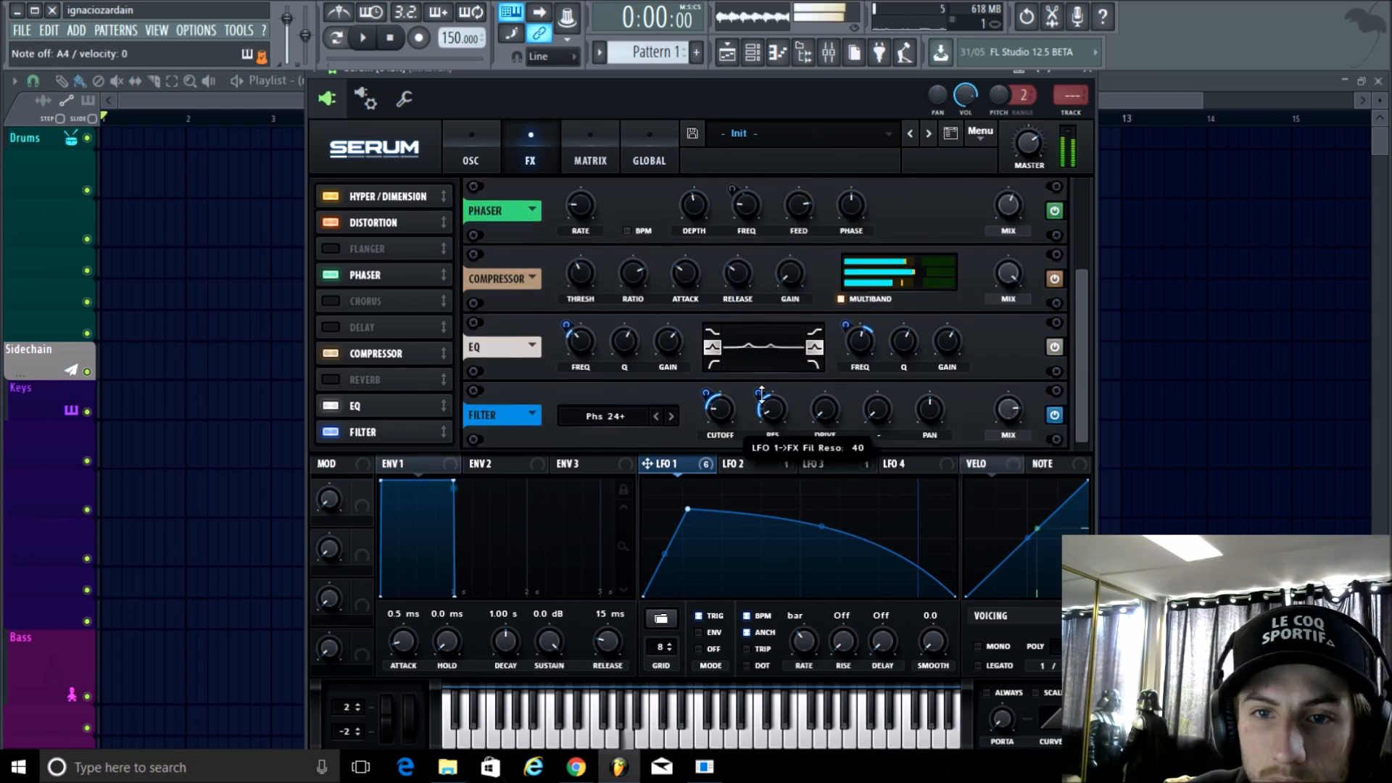
Enable oscillator A's filter as Bandreject and assign LFO 1 to its cutoff, resonance and width, with a resonance amount of 36
{"action": "left_click", "coordinate": [467, 159]}
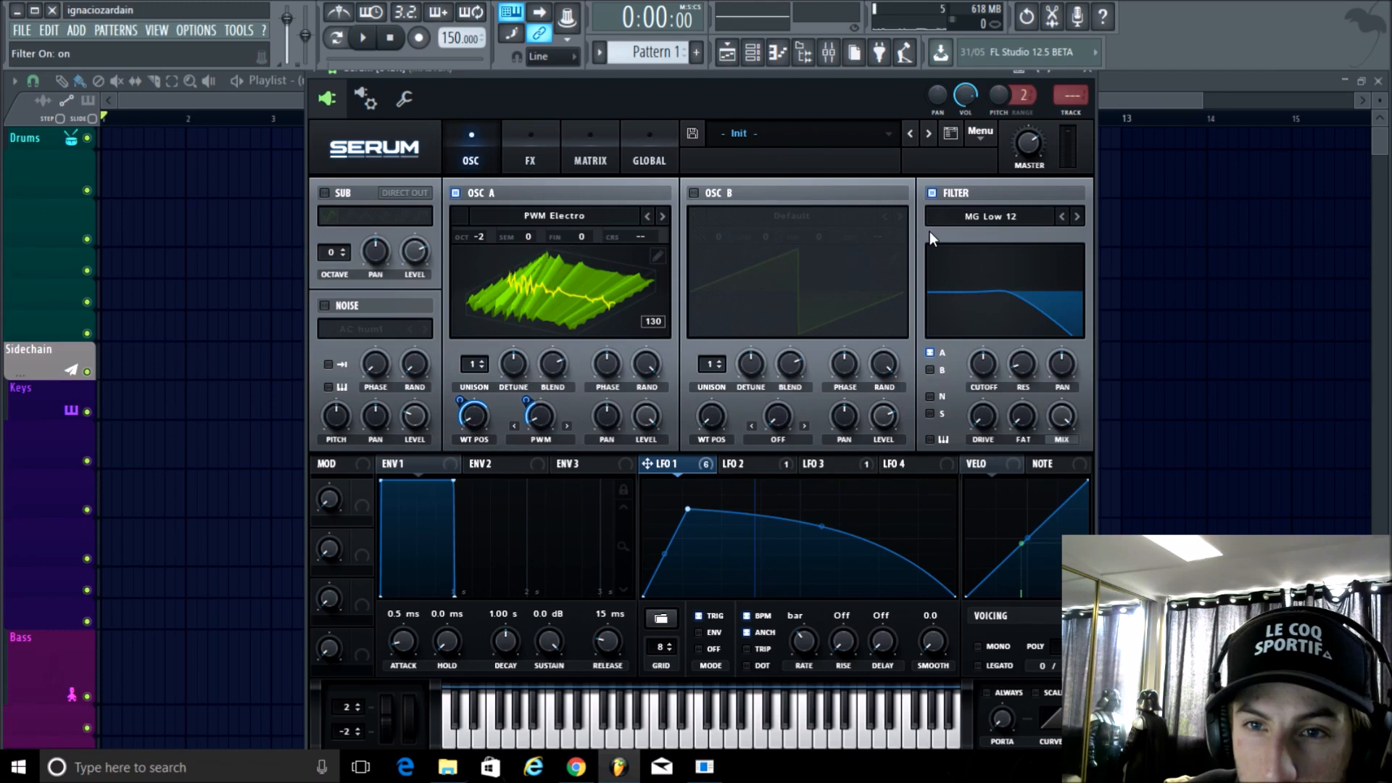
{"action": "left_click", "coordinate": [931, 224]}
{"action": "mouse_move", "coordinate": [1000, 296]}
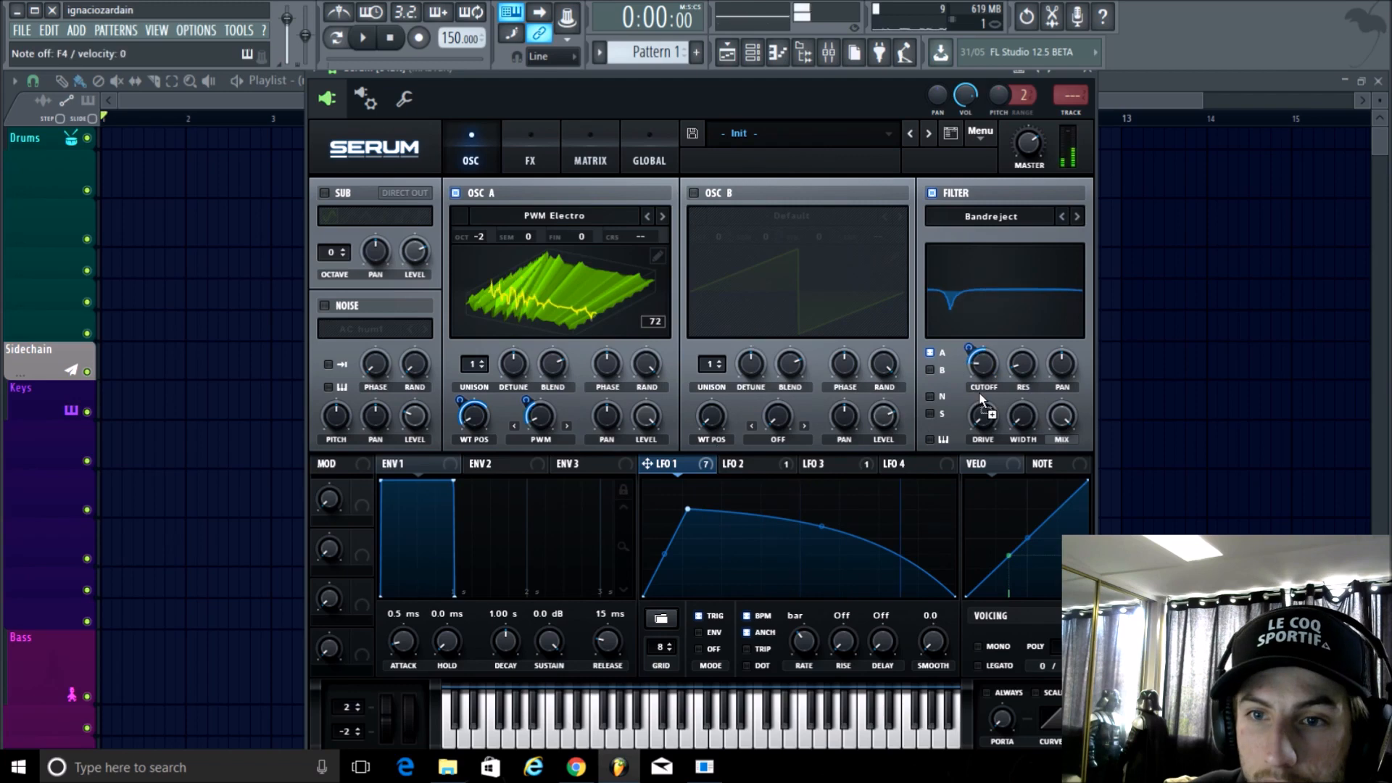
{"action": "left_click_drag", "start_coordinate": [979, 392], "coordinate": [1023, 364]}
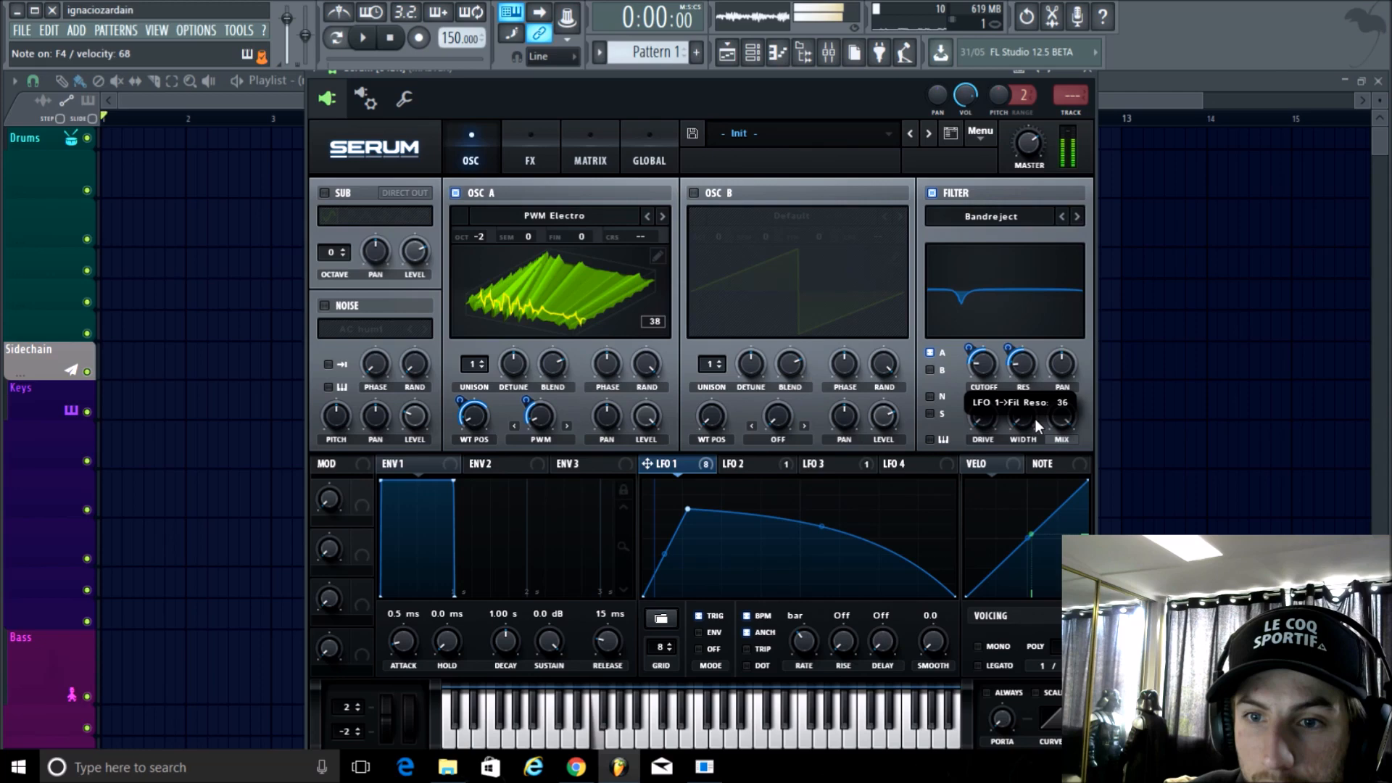
{"action": "left_click_drag", "start_coordinate": [666, 464], "coordinate": [1023, 416]}
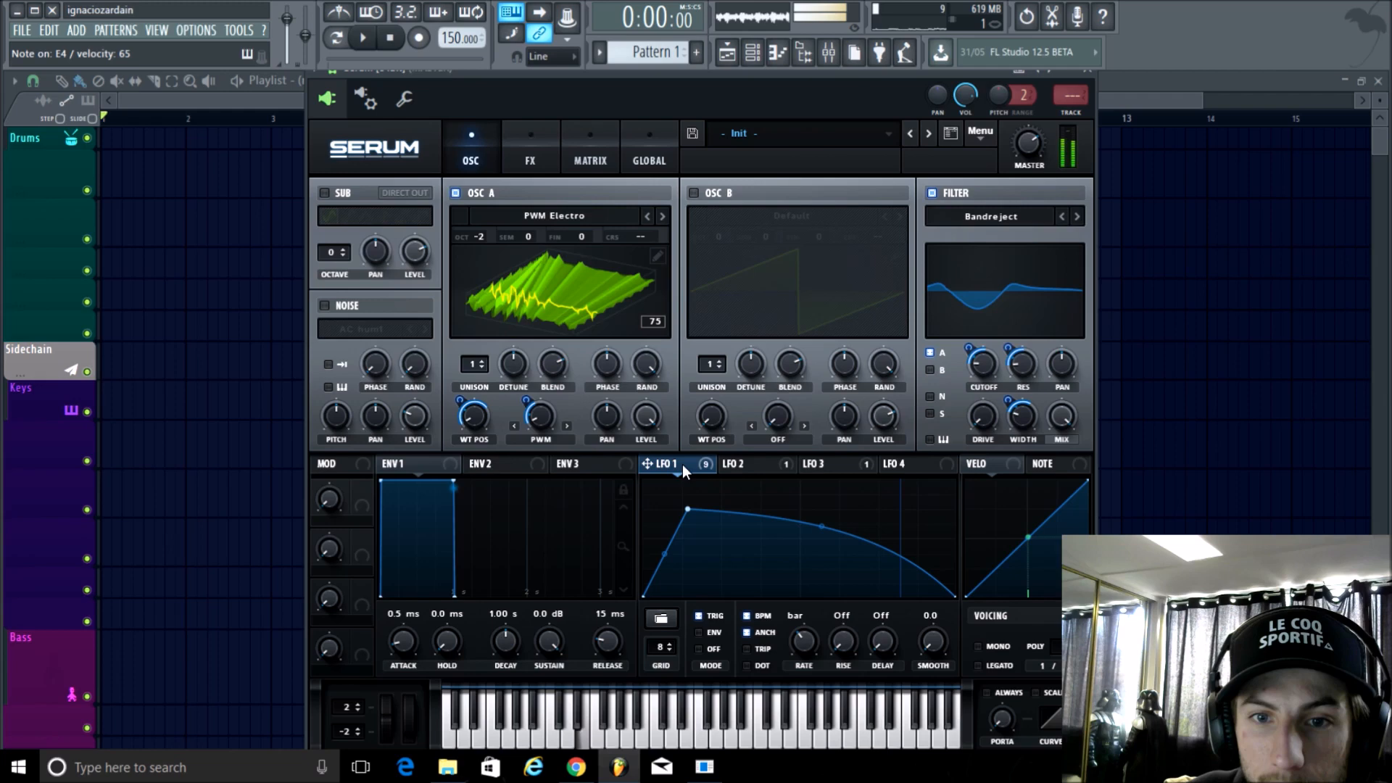
{"action": "left_click", "coordinate": [736, 464]}
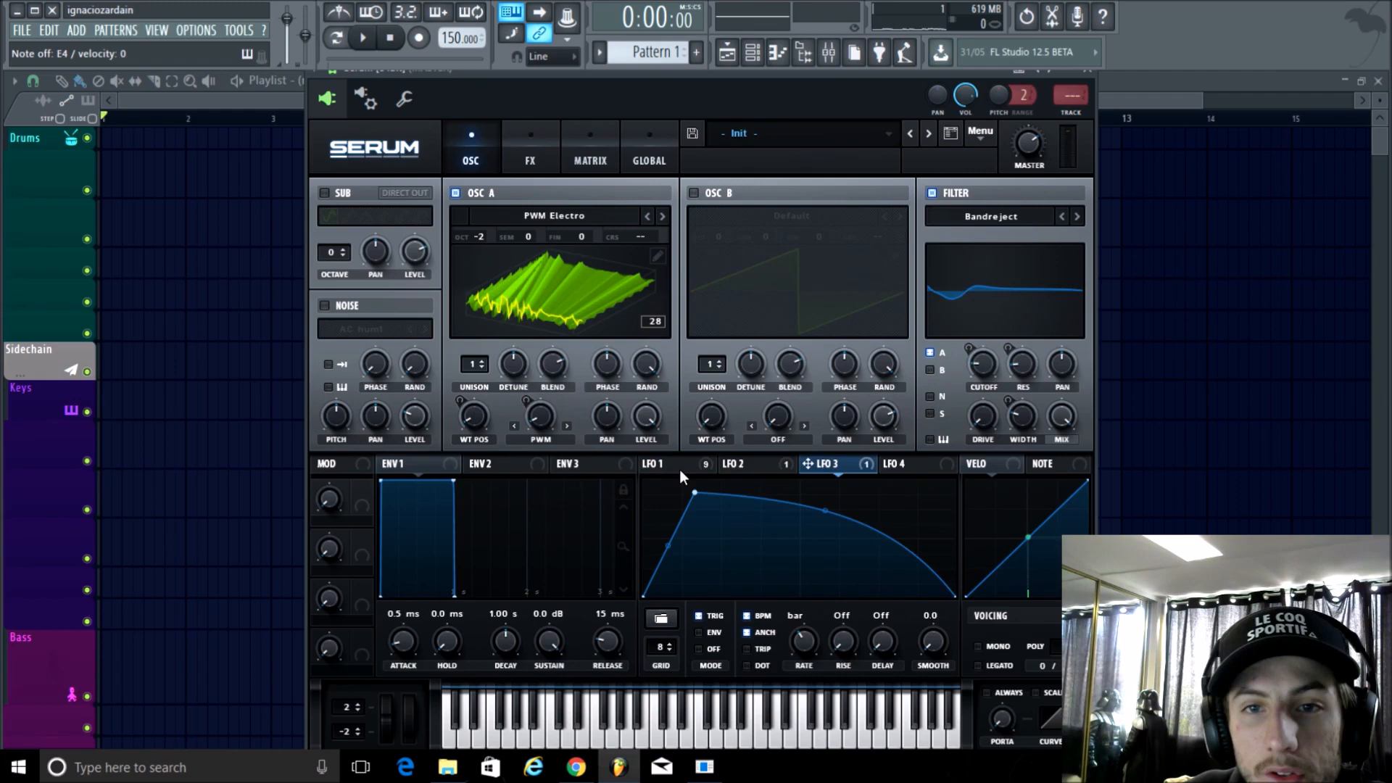
{"action": "left_click", "coordinate": [681, 468]}
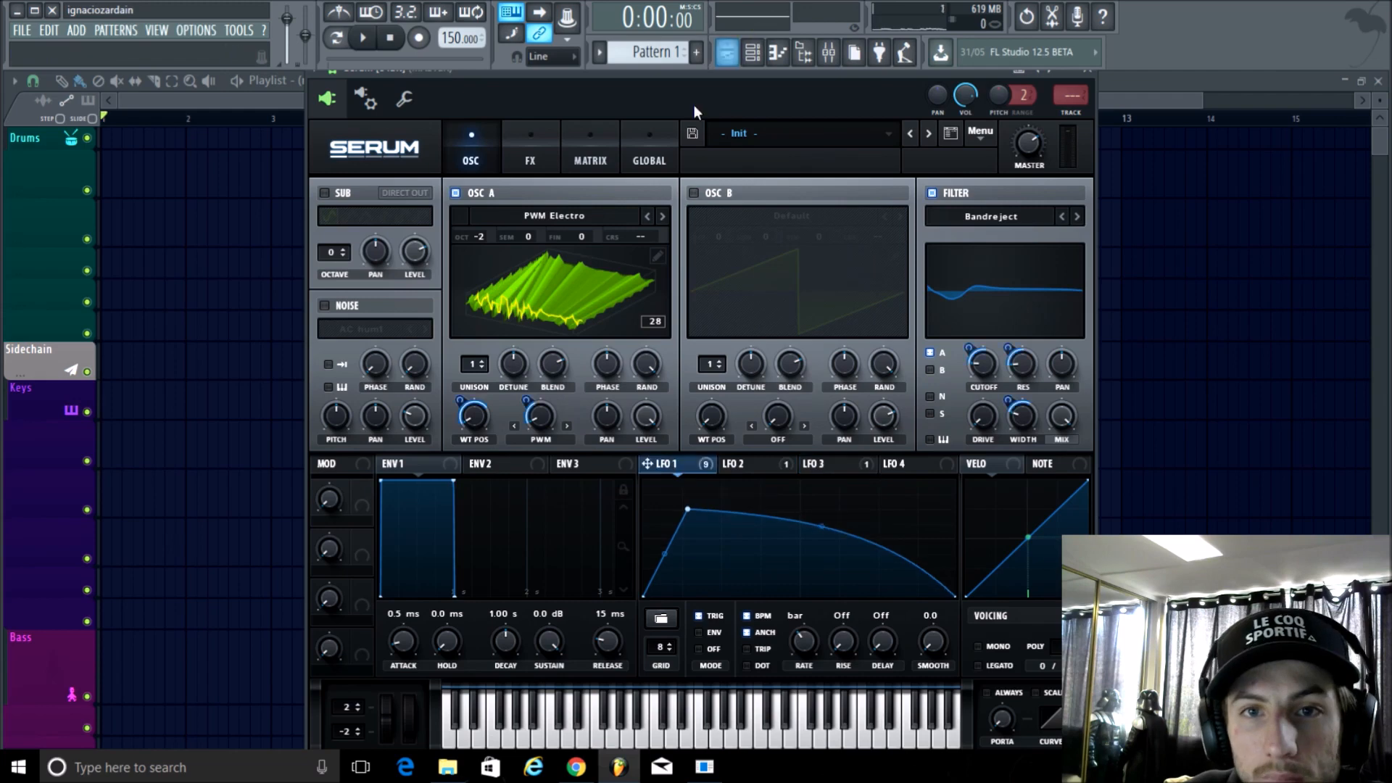
{"action": "left_click_drag", "start_coordinate": [694, 104], "coordinate": [739, 105]}
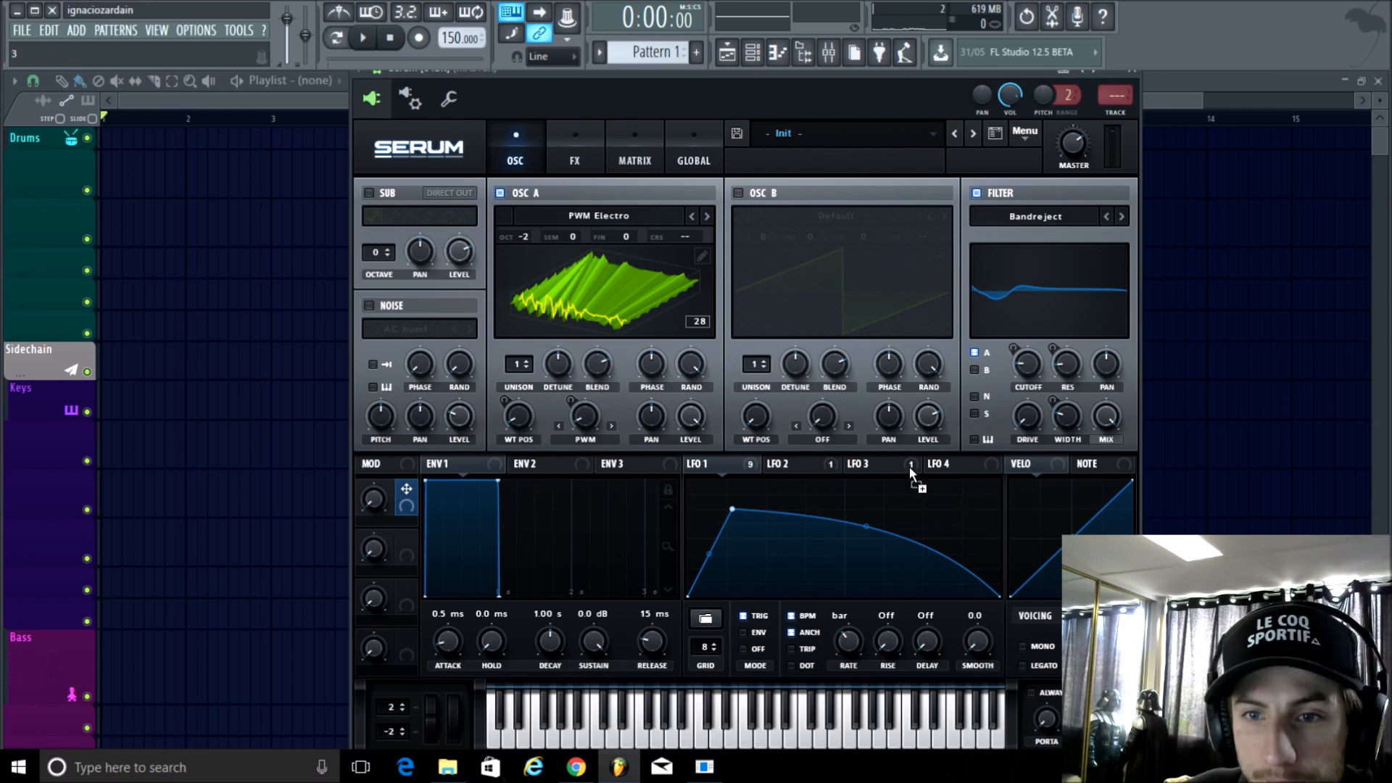
Show LFO 4 and name the first macro speed
{"action": "left_click", "coordinate": [960, 463]}
{"action": "double_click", "coordinate": [399, 524]}
{"action": "type", "text": "s"}
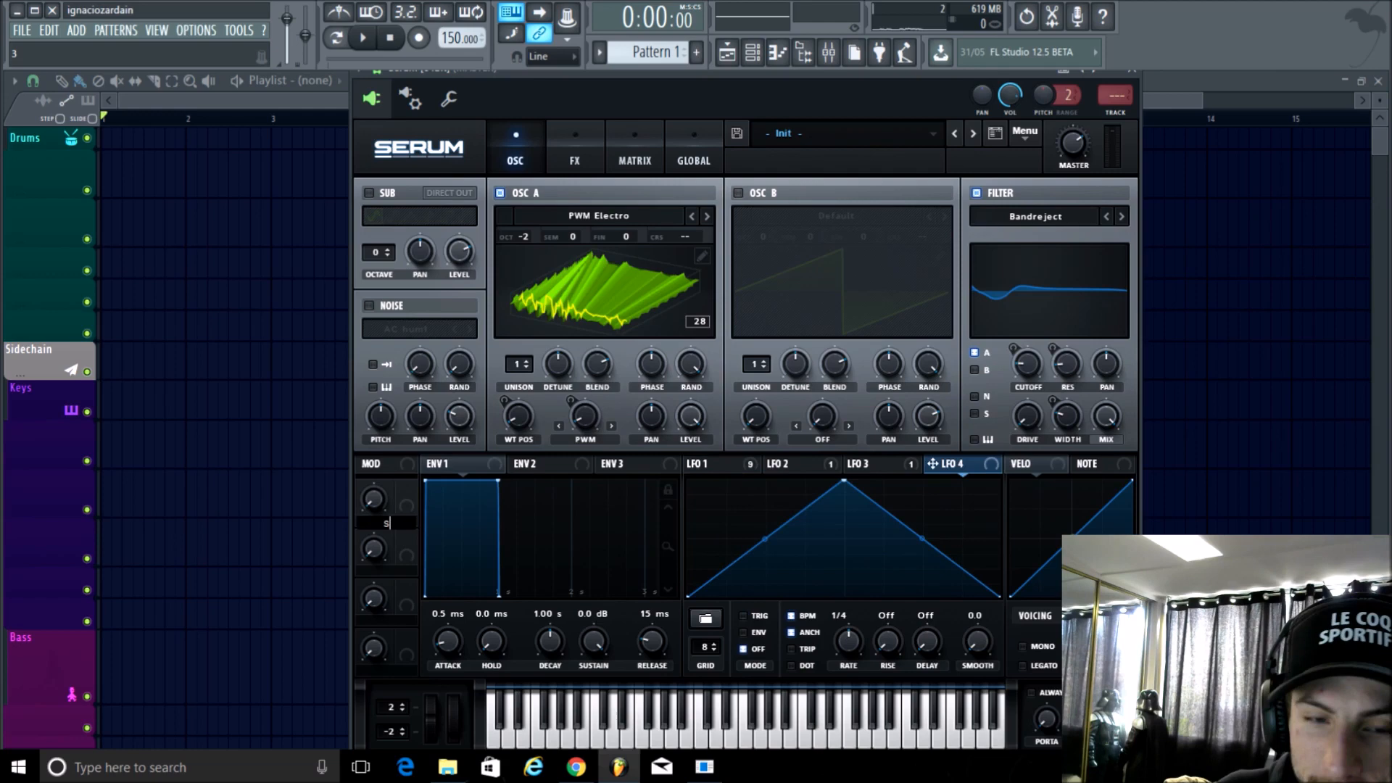
{"action": "type", "text": "peed"}
{"action": "key", "text": "Return"}
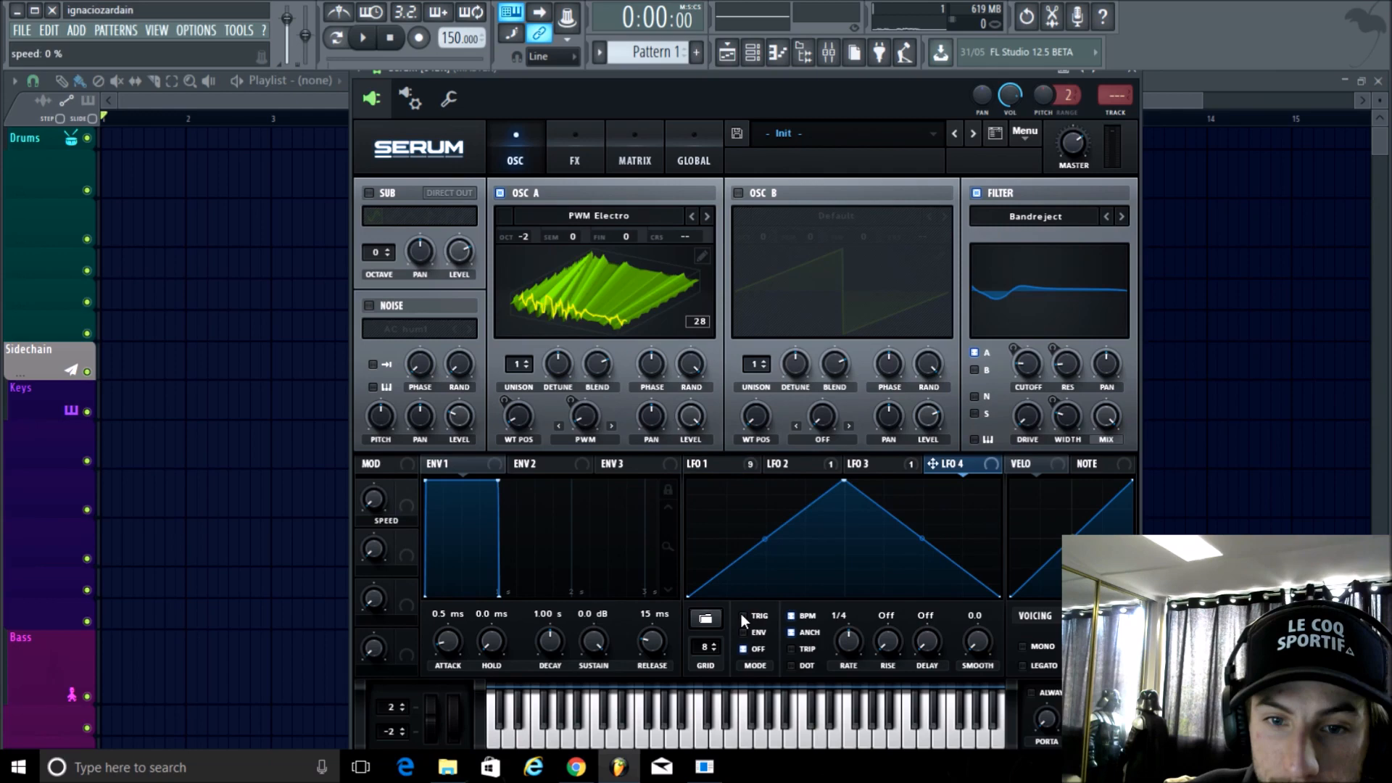
Set LFO 4 to triggered mode at a 1/2 rate controlled by the Speed macro, and modulate oscillator A's level from 0% with it
{"action": "left_click", "coordinate": [741, 614]}
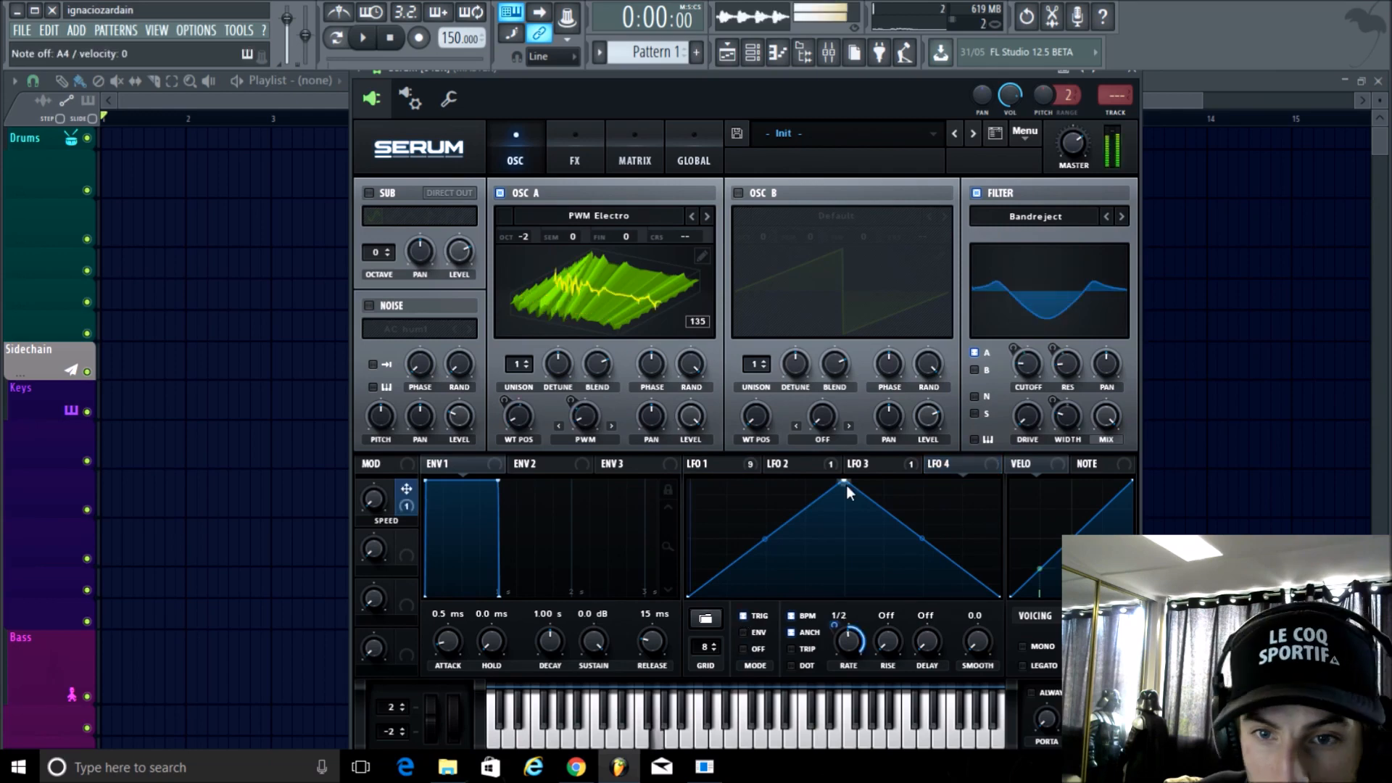
{"action": "left_click_drag", "start_coordinate": [835, 626], "coordinate": [683, 497]}
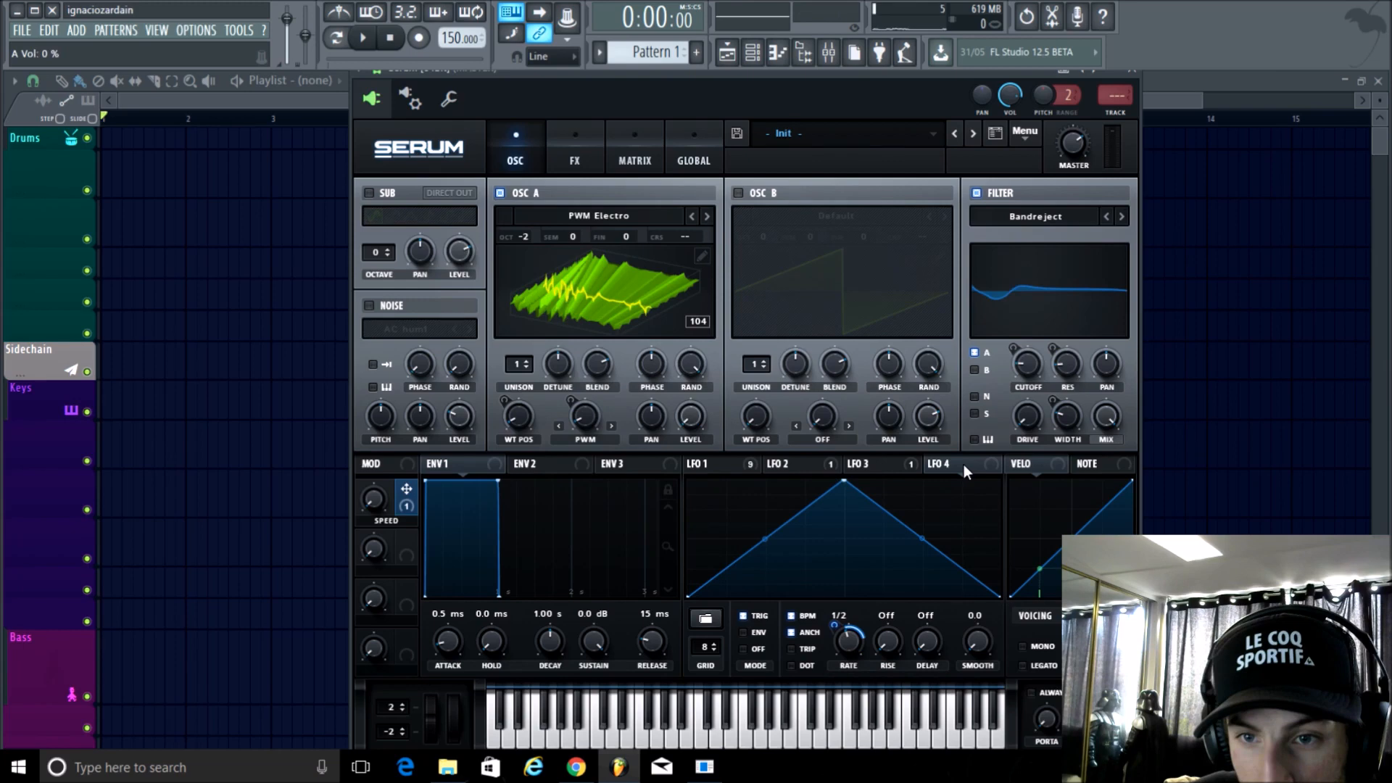
{"action": "left_click_drag", "start_coordinate": [964, 464], "coordinate": [691, 415]}
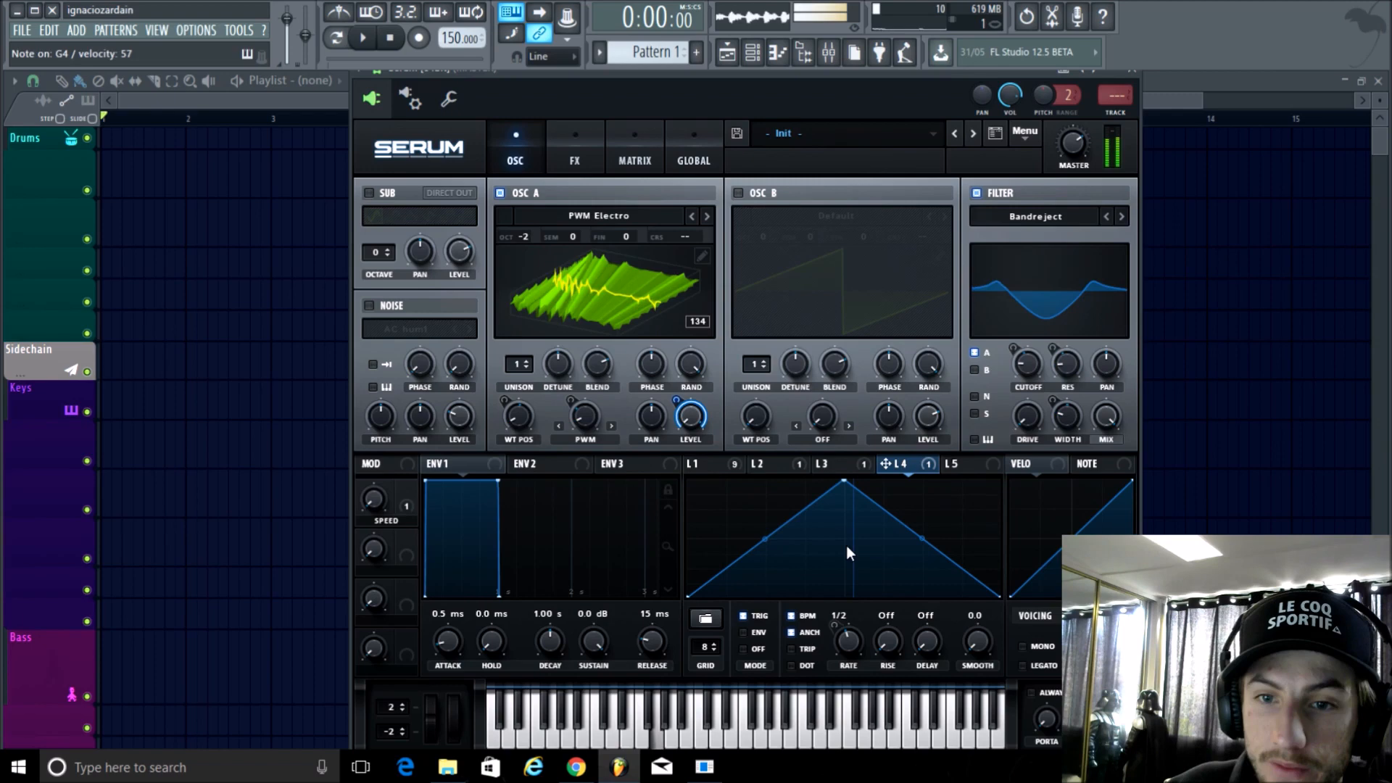
Curve both sides of LFO 4's triangle outward and adjust the Speed macro's amount on its rate to about 35
{"action": "left_click_drag", "start_coordinate": [922, 539], "coordinate": [934, 520]}
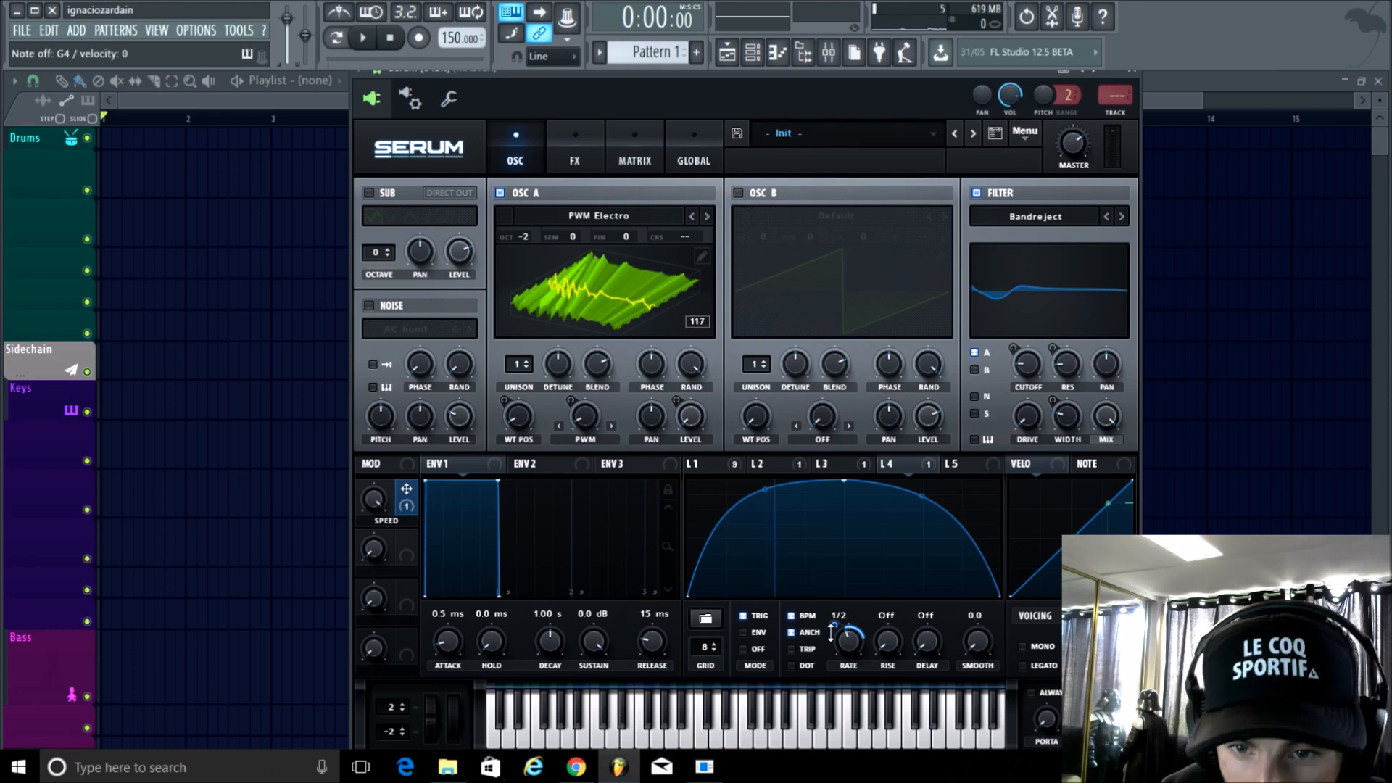
{"action": "left_click", "coordinate": [835, 625]}
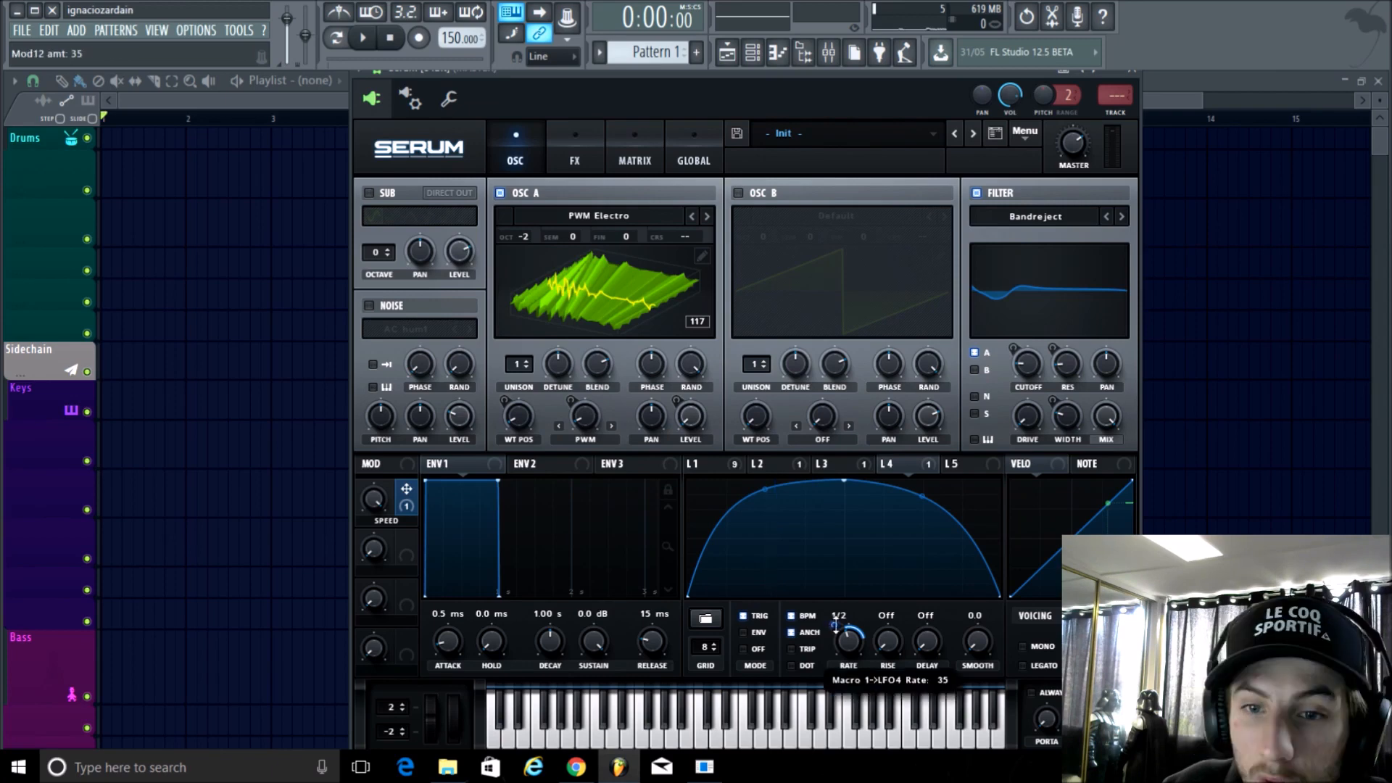
{"action": "left_click_drag", "start_coordinate": [836, 628], "coordinate": [834, 636]}
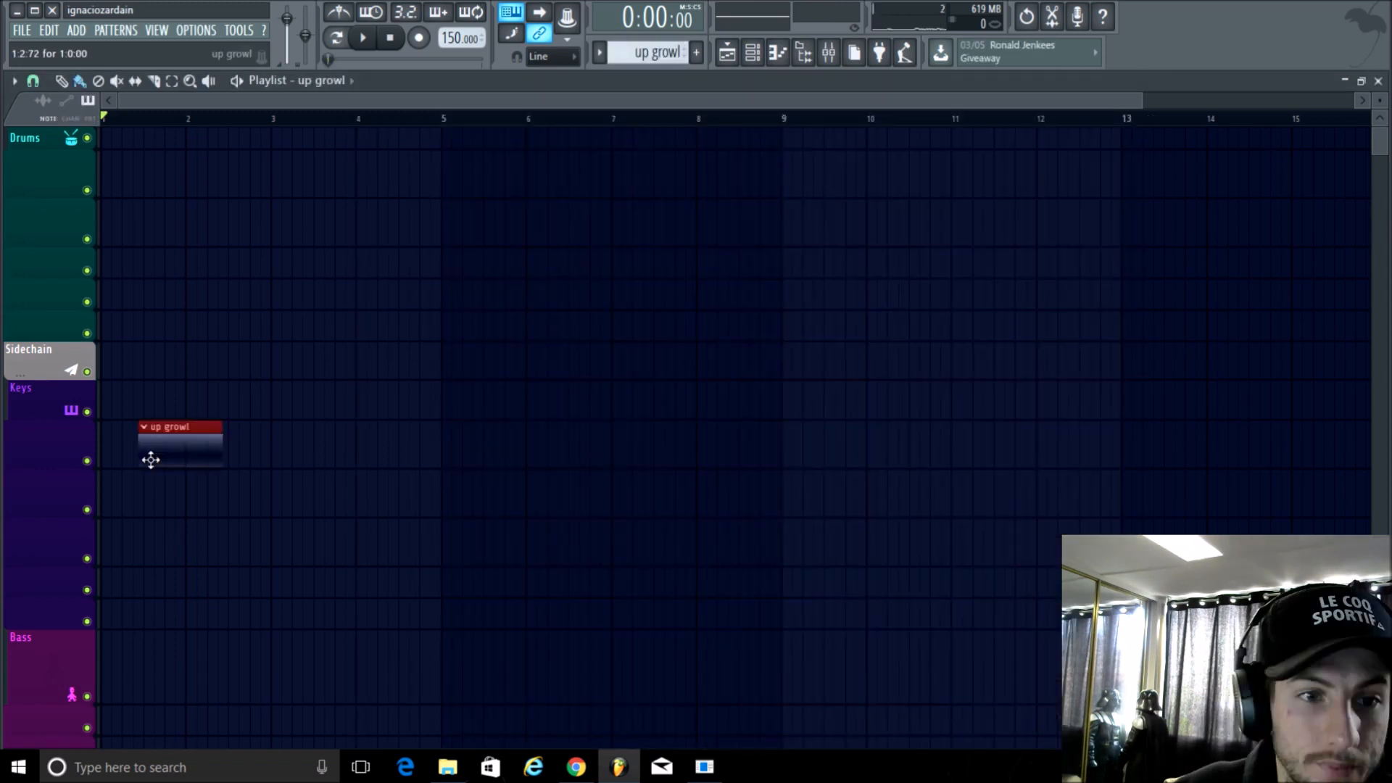
Draw a one-bar A4 note for Serum in the up growl pattern
{"action": "left_click", "coordinate": [754, 52]}
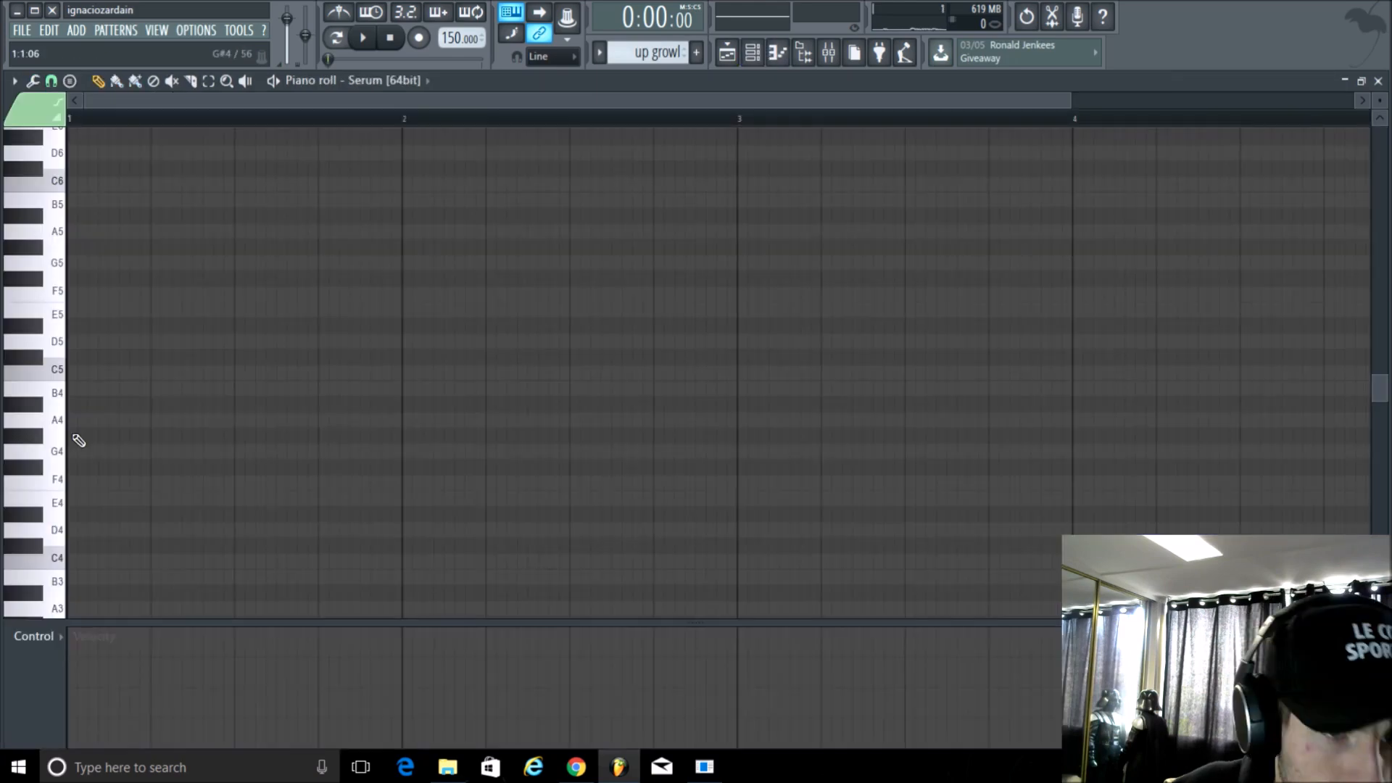
{"action": "left_click", "coordinate": [76, 420]}
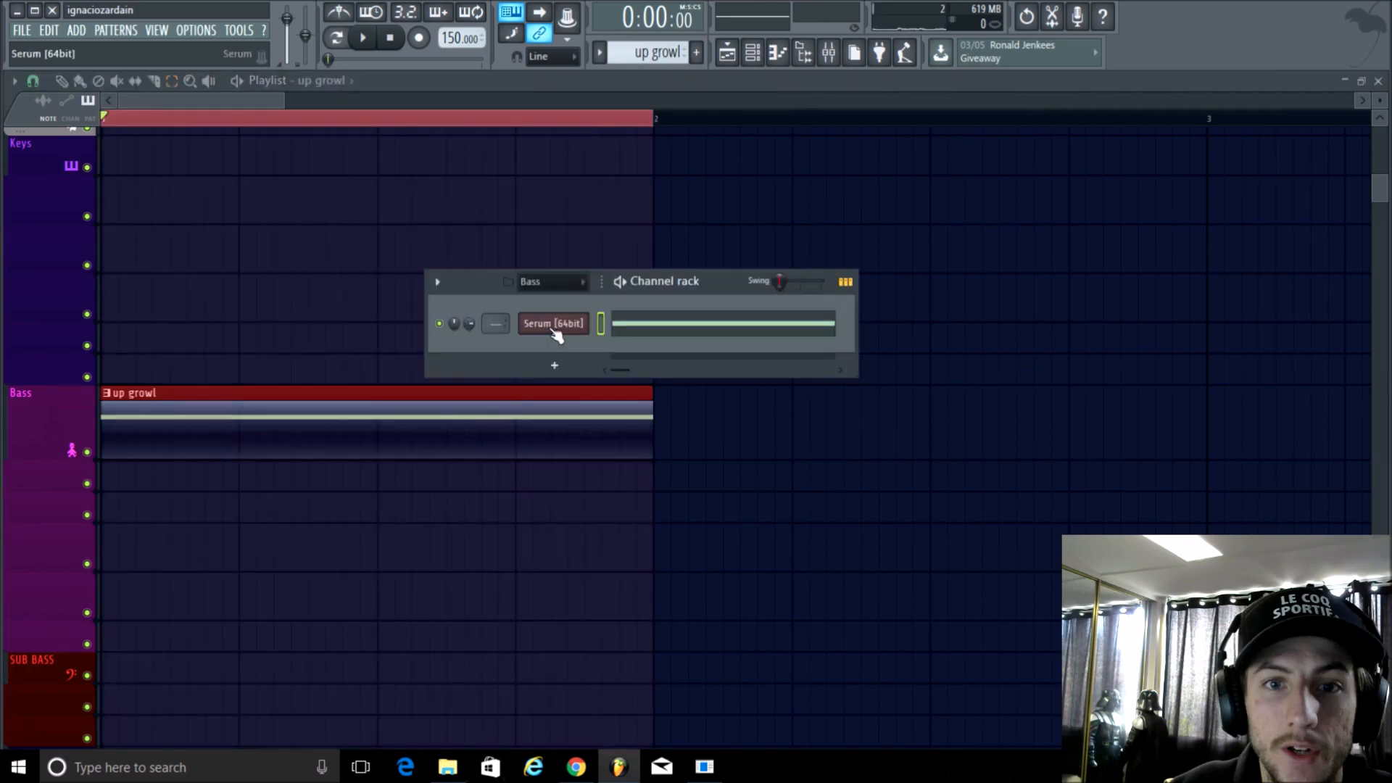
Create a playlist automation clip for Serum's speed macro, shape it as a straight rise across the bar, and play it back
{"action": "left_click", "coordinate": [553, 324]}
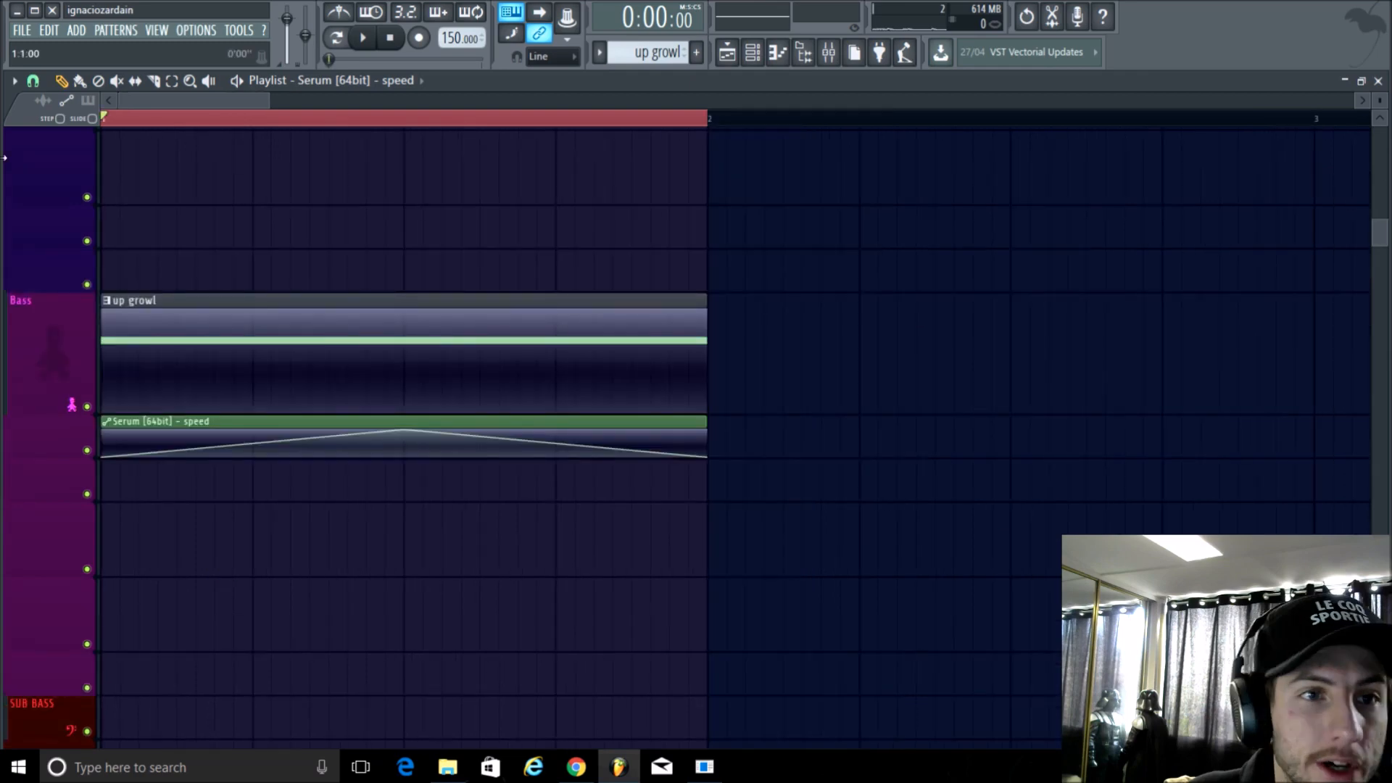
{"action": "left_click_drag", "start_coordinate": [406, 430], "coordinate": [702, 313]}
{"action": "key", "text": "space"}
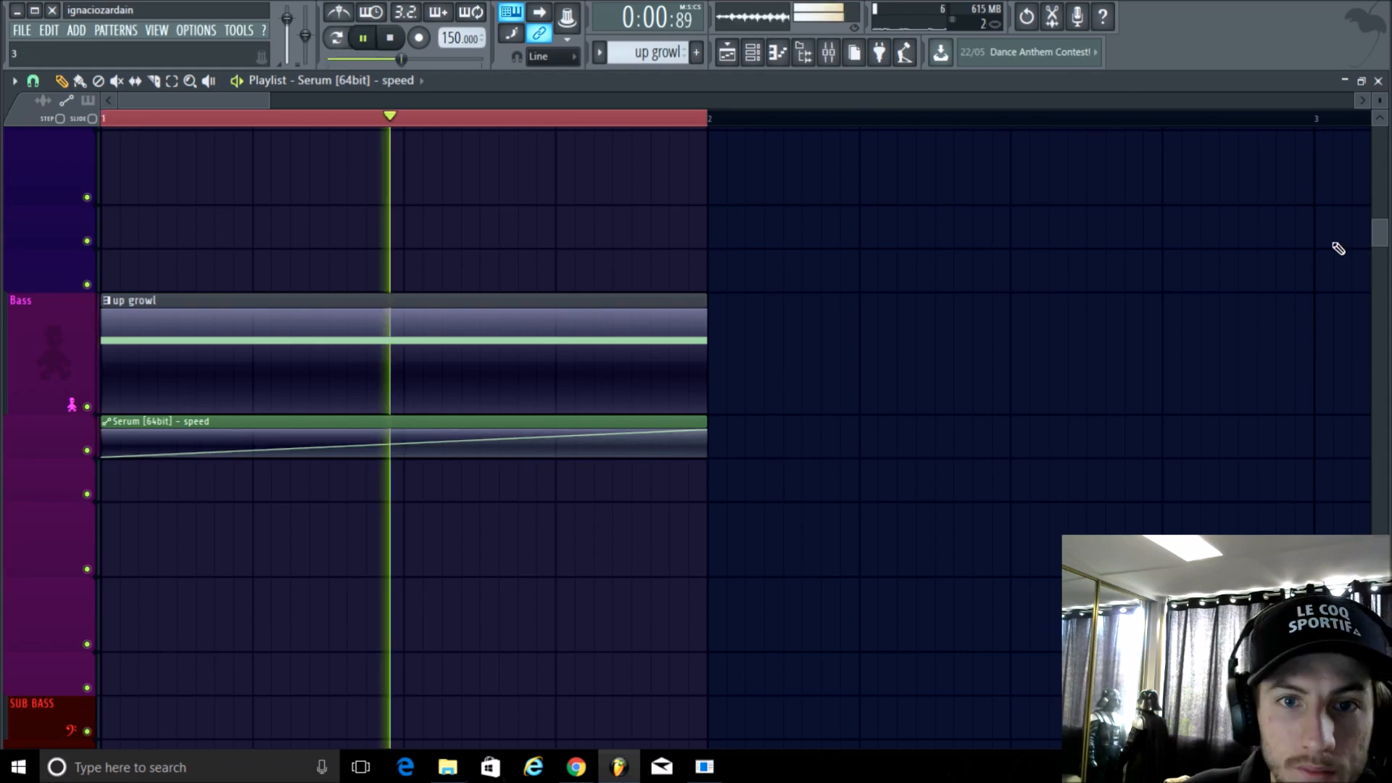
{"action": "scroll", "coordinate": [455, 329], "scroll_direction": "down", "scroll_amount": 2, "text": "ctrl"}
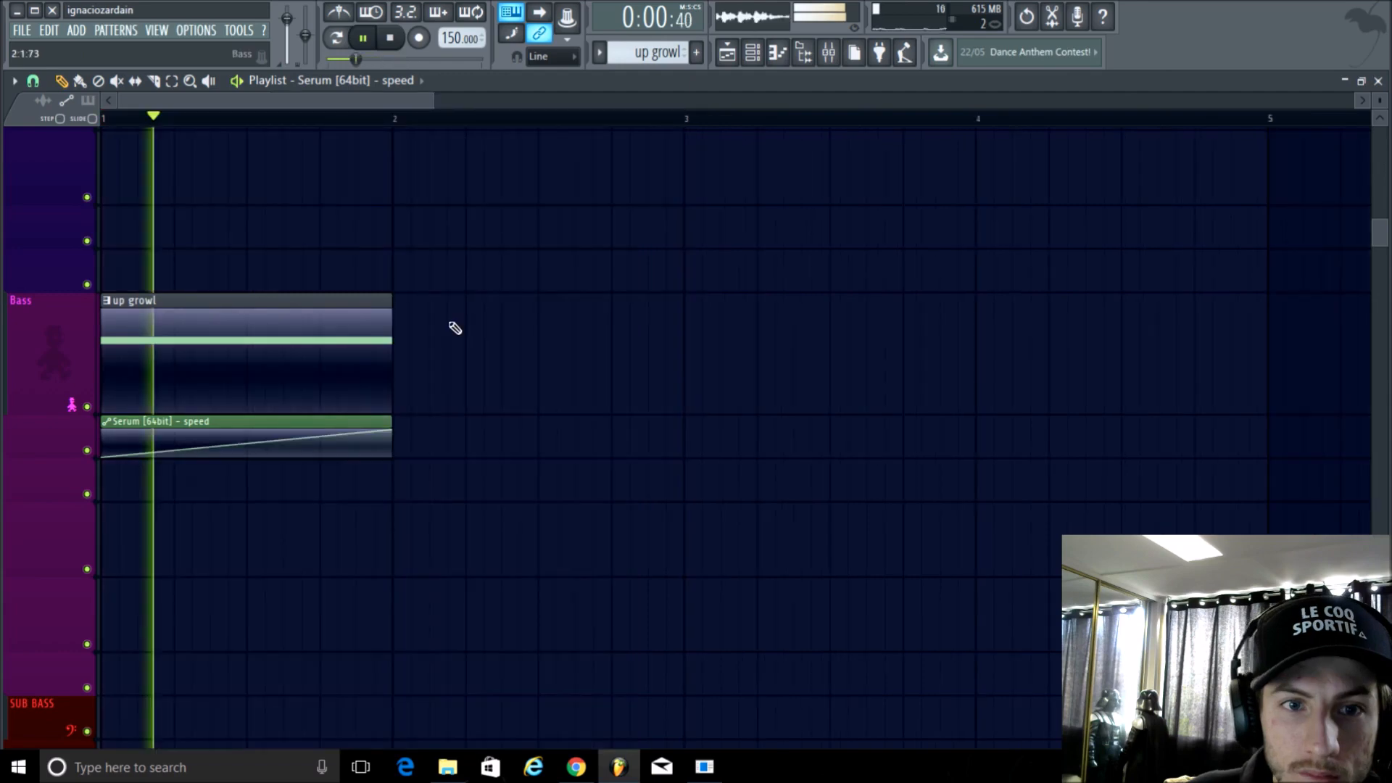